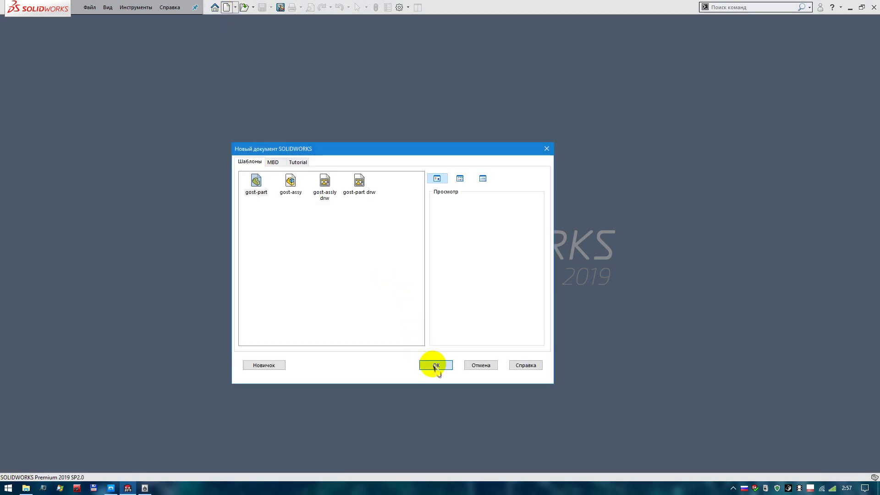
Create a new part and draw a vertical line through the origin on the Спереди plane
{"action": "left_click", "coordinate": [434, 365]}
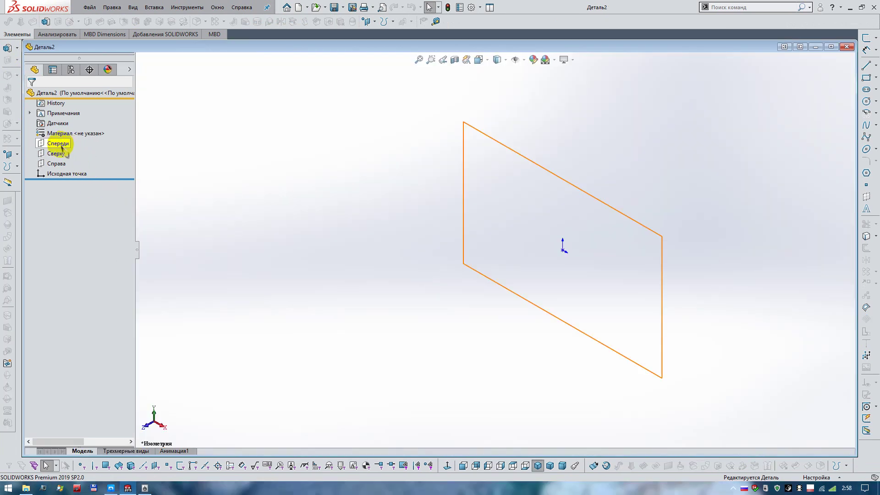
{"action": "left_click_drag", "start_coordinate": [57, 143], "coordinate": [133, 188]}
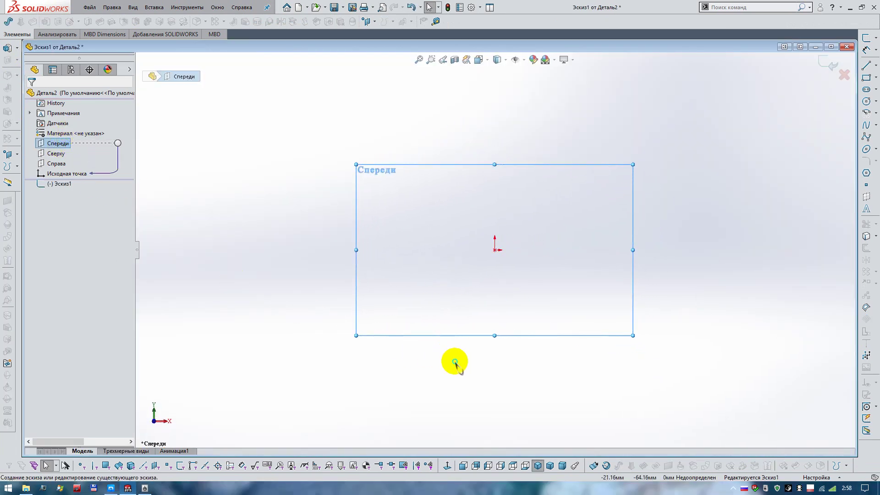
{"action": "key", "text": "l"}
{"action": "left_click", "coordinate": [494, 249]}
{"action": "left_click", "coordinate": [495, 314]}
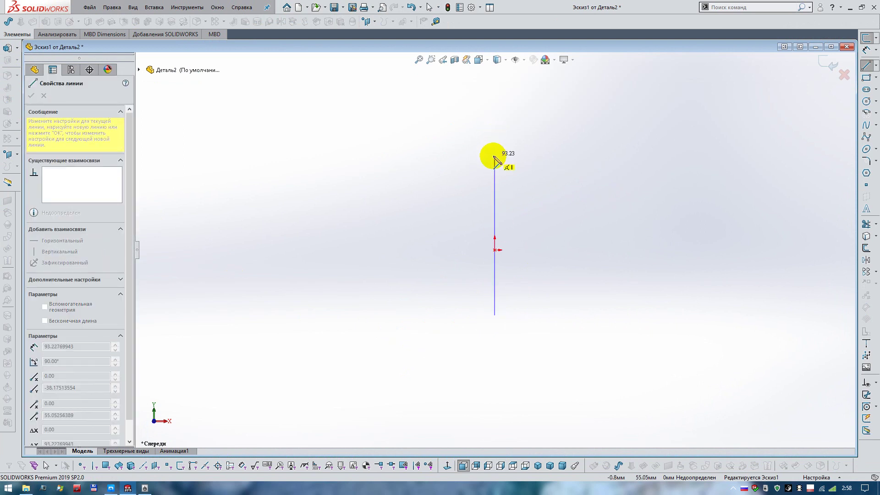
{"action": "double_click", "coordinate": [495, 156]}
{"action": "key", "text": "Escape"}
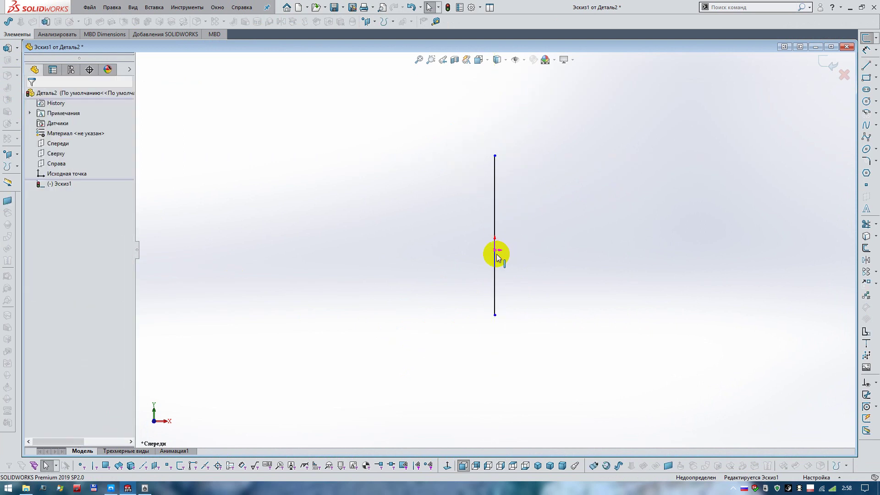
Make the origin the midpoint of the vertical line
{"action": "left_click", "coordinate": [495, 250]}
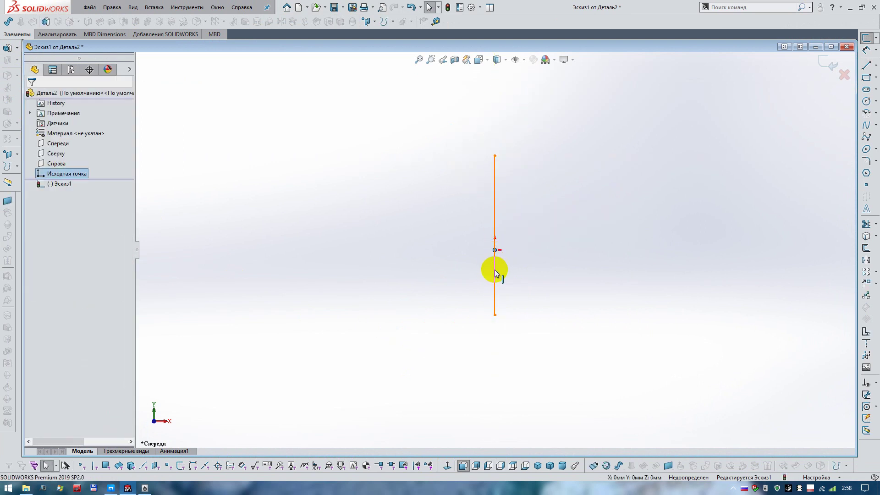
{"action": "left_click", "coordinate": [494, 269], "text": "ctrl"}
{"action": "left_click", "coordinate": [521, 243]}
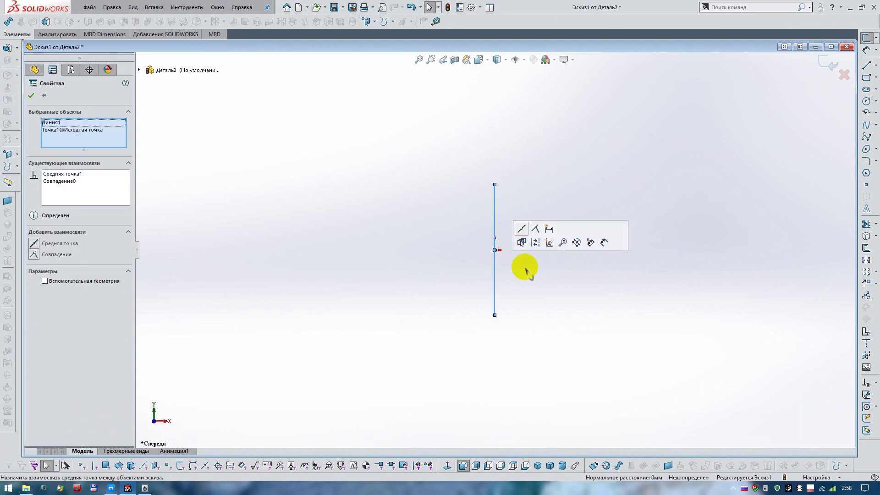
{"action": "key", "text": "Escape"}
Dimension the vertical line to 160 mm and start an ellipse at its midpoint
{"action": "left_click", "coordinate": [527, 234]}
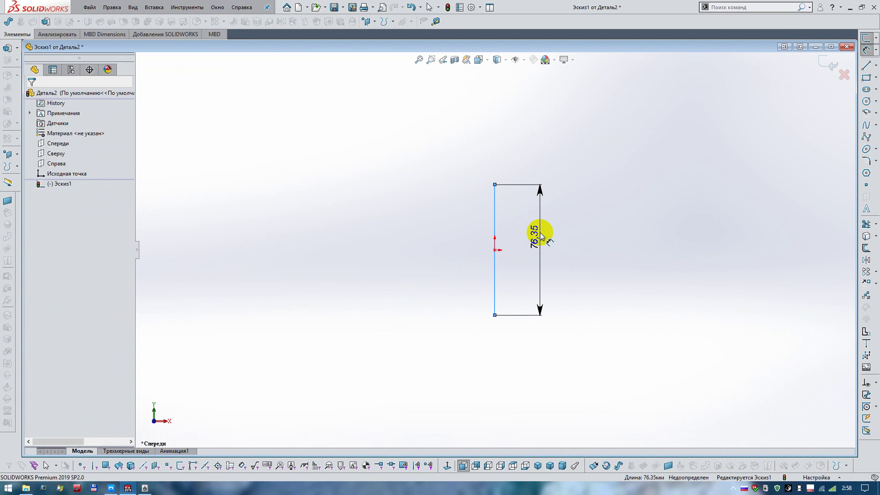
{"action": "left_click", "coordinate": [540, 236]}
{"action": "type", "text": "160"}
{"action": "key", "text": "Return"}
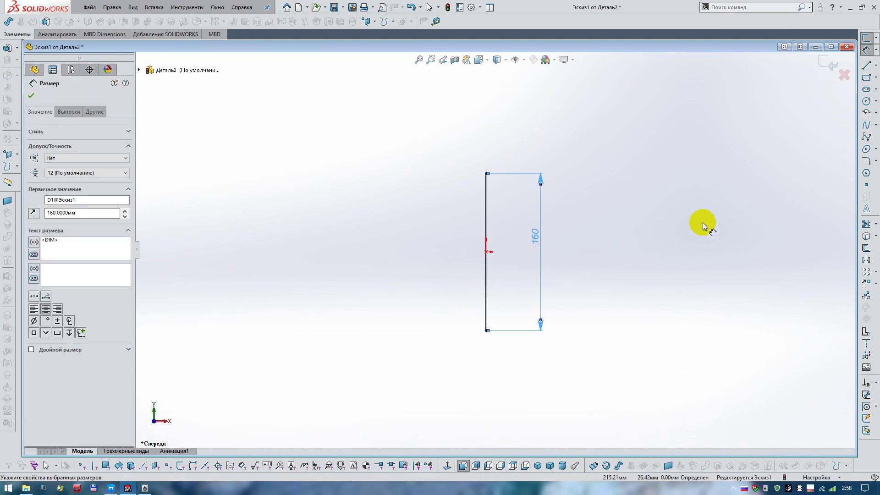
{"action": "left_click", "coordinate": [873, 149]}
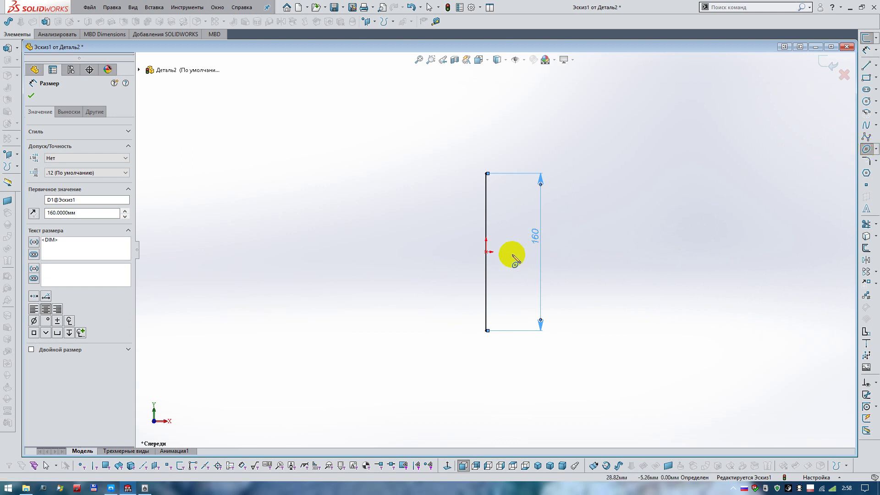
{"action": "left_click", "coordinate": [486, 252]}
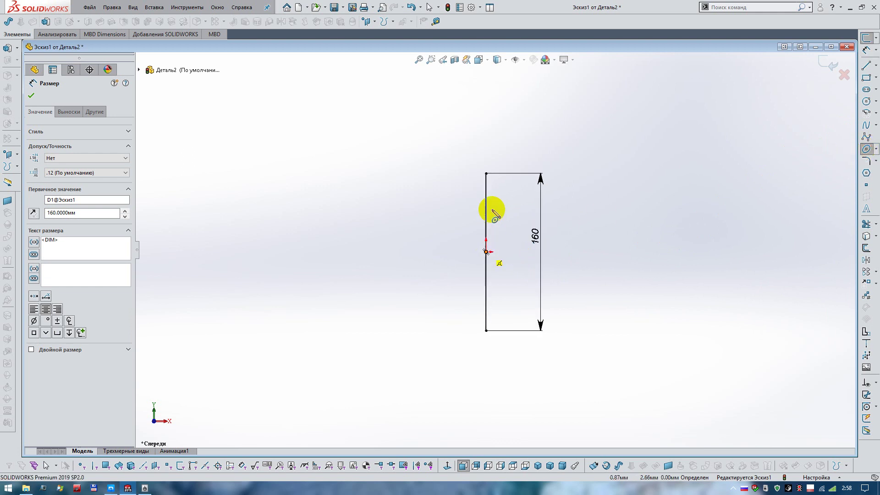
Draw the ellipse to the line's top end and dimension its width to 80 mm
{"action": "left_click", "coordinate": [485, 173]}
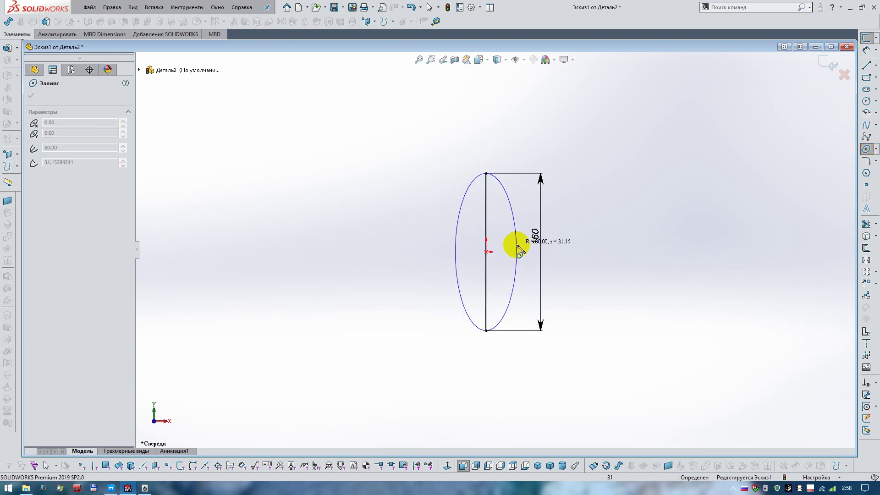
{"action": "left_click", "coordinate": [516, 241]}
{"action": "right_click_drag", "start_coordinate": [589, 250], "coordinate": [583, 239]}
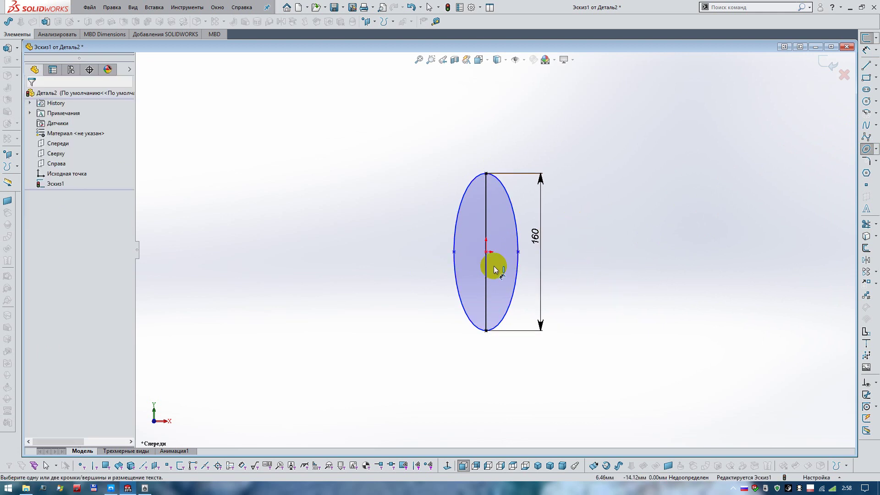
{"action": "left_click", "coordinate": [453, 252]}
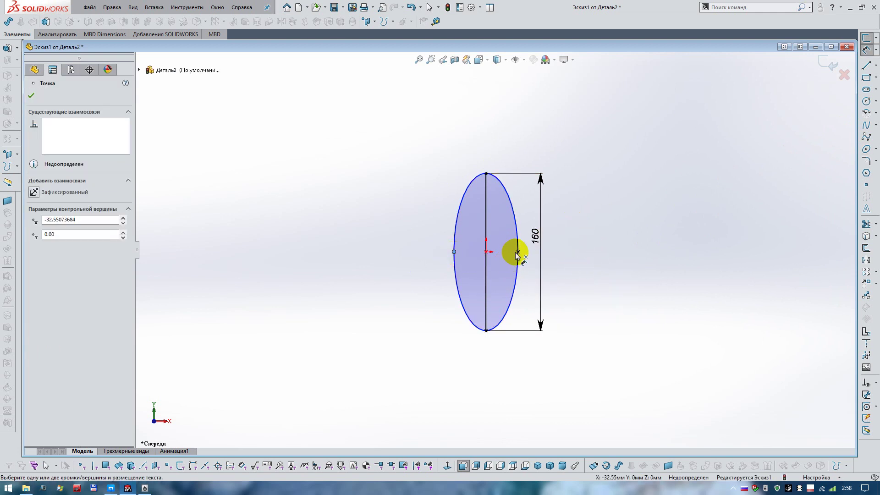
{"action": "left_click", "coordinate": [518, 252]}
{"action": "left_click", "coordinate": [497, 368]}
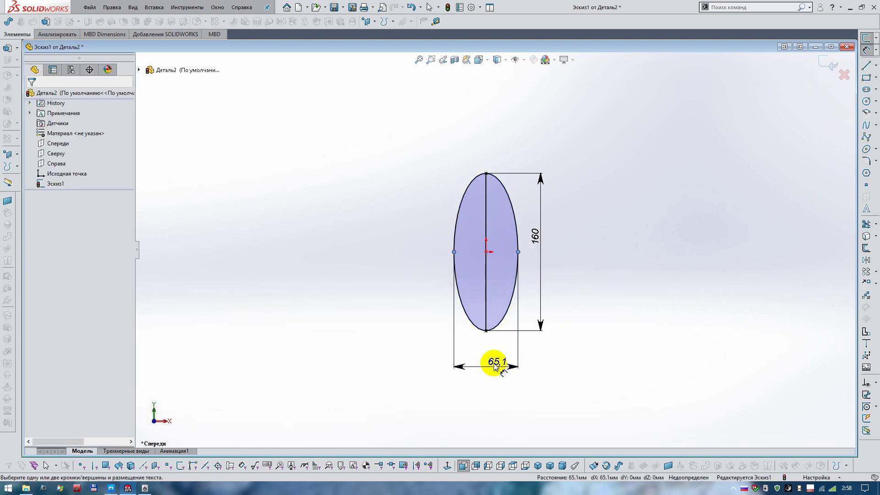
{"action": "type", "text": "80"}
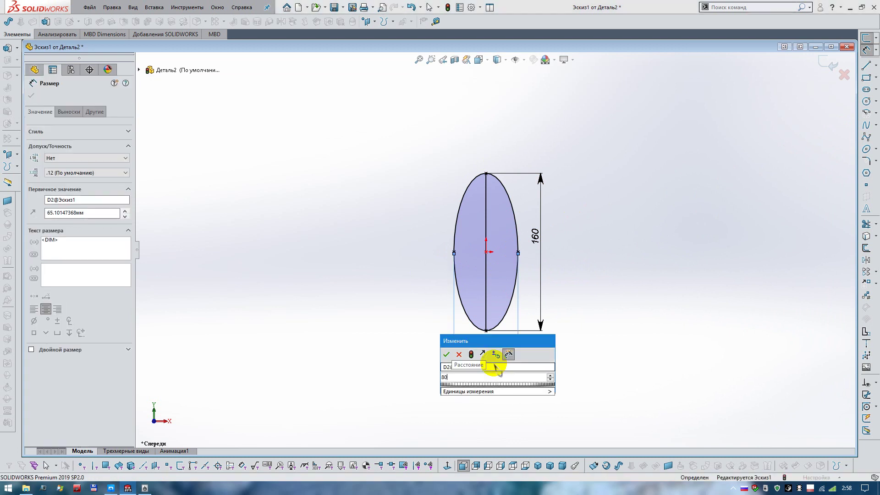
{"action": "key", "text": "Return"}
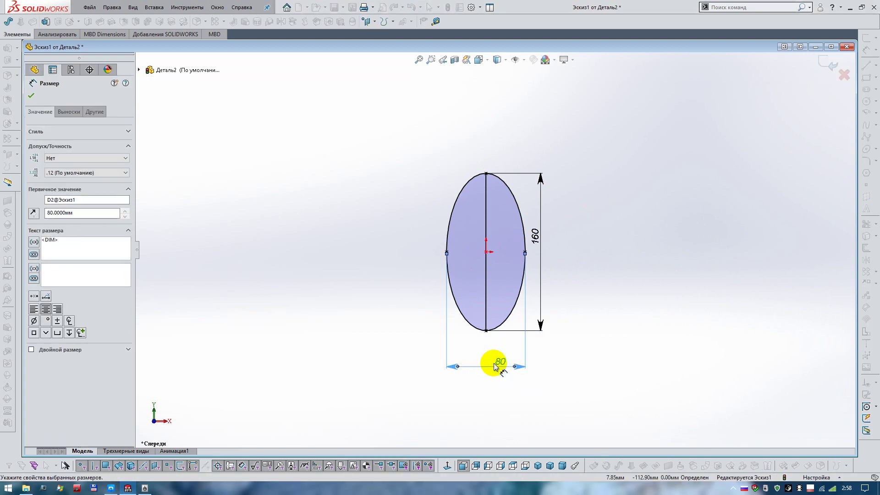
Trim away the left half of the ellipse
{"action": "right_click_drag", "start_coordinate": [628, 147], "coordinate": [612, 176]}
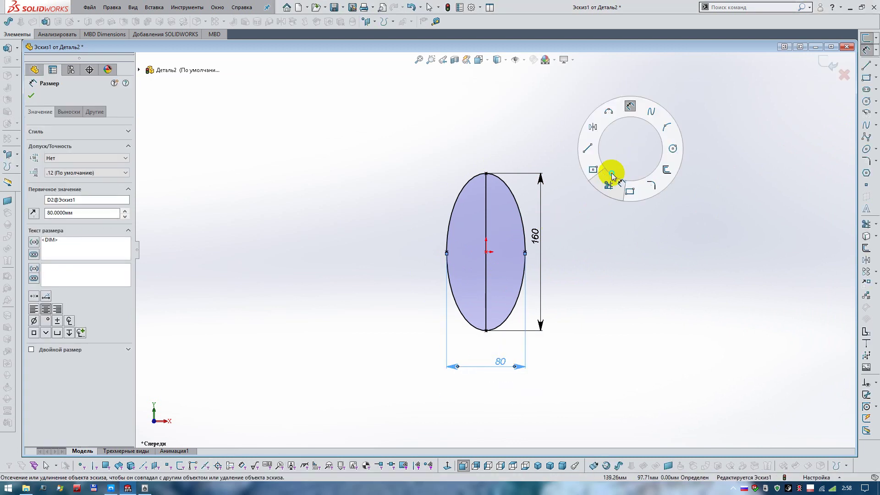
{"action": "left_click", "coordinate": [464, 321]}
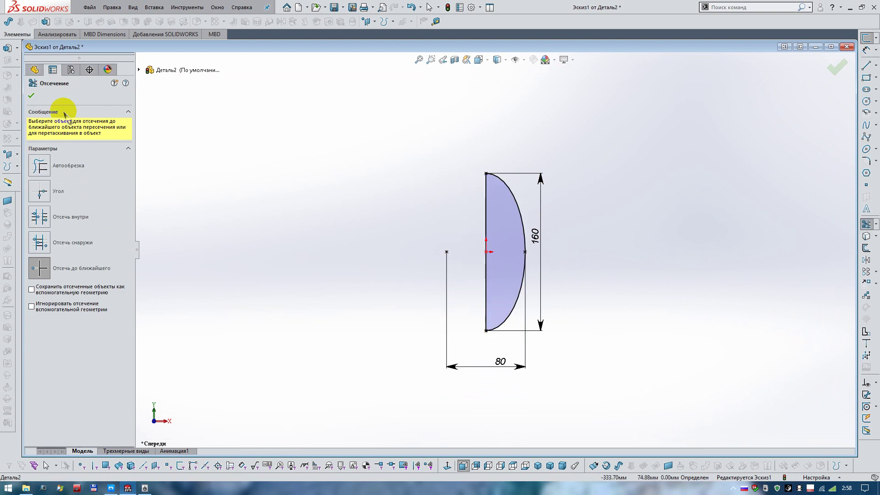
{"action": "left_click", "coordinate": [15, 50]}
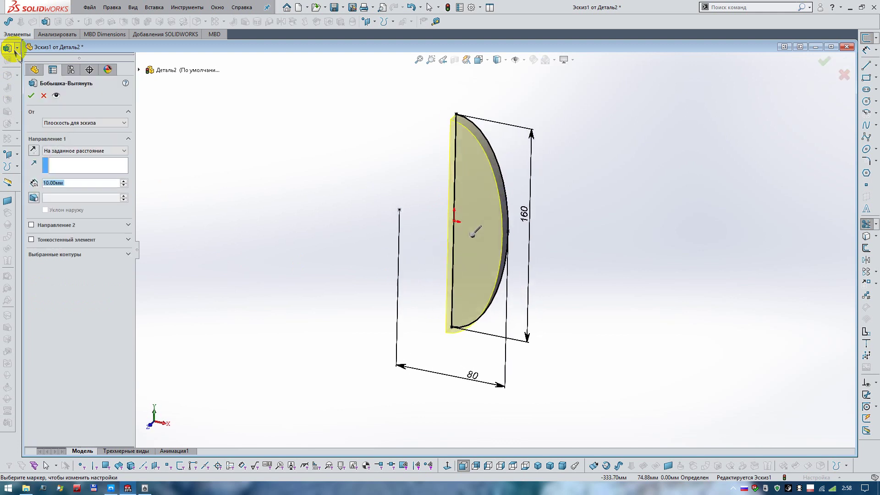
Revolve the half-ellipse 360° about the vertical line instead of extruding it
{"action": "left_click", "coordinate": [44, 95]}
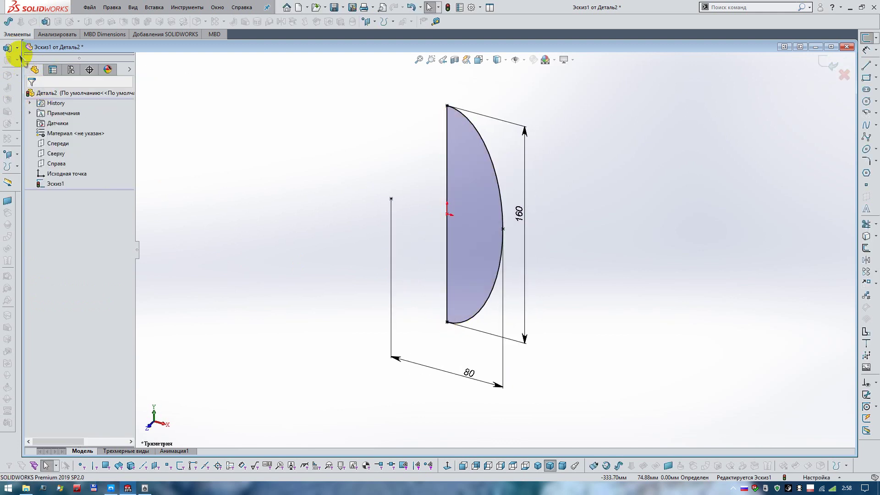
{"action": "left_click", "coordinate": [18, 50]}
{"action": "left_click", "coordinate": [19, 50]}
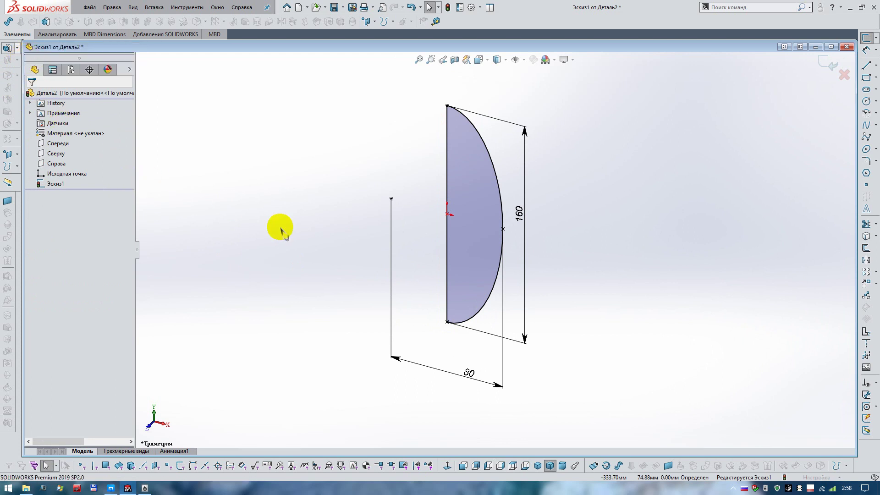
{"action": "left_click", "coordinate": [97, 124]}
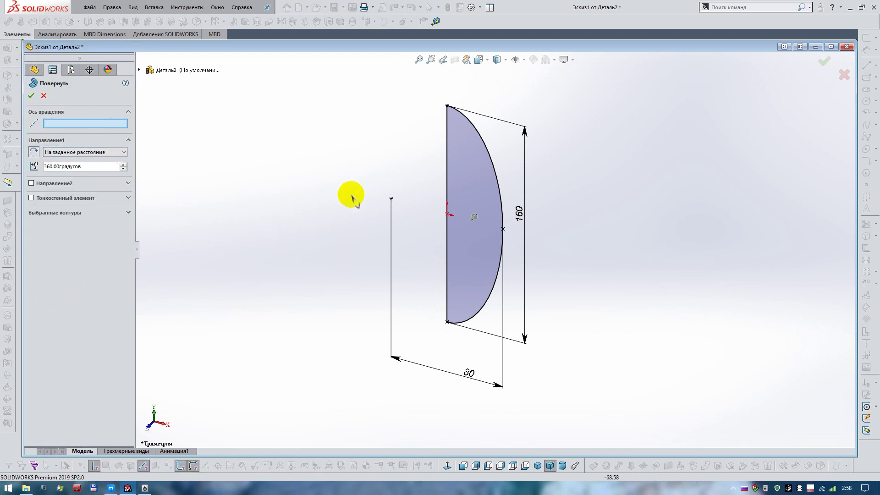
{"action": "left_click", "coordinate": [447, 235]}
{"action": "key", "text": "Return"}
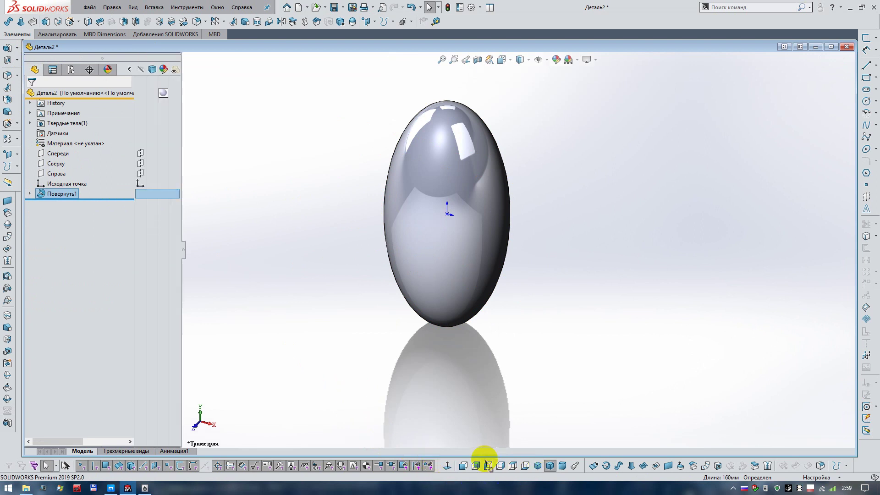
Sketch a vertical line spanning the egg on the Справа plane
{"action": "left_click", "coordinate": [463, 465]}
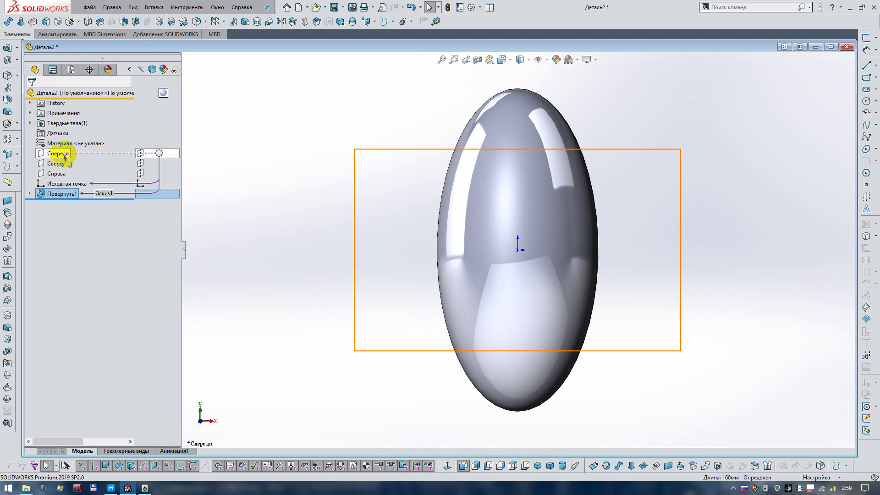
{"action": "left_click", "coordinate": [59, 173]}
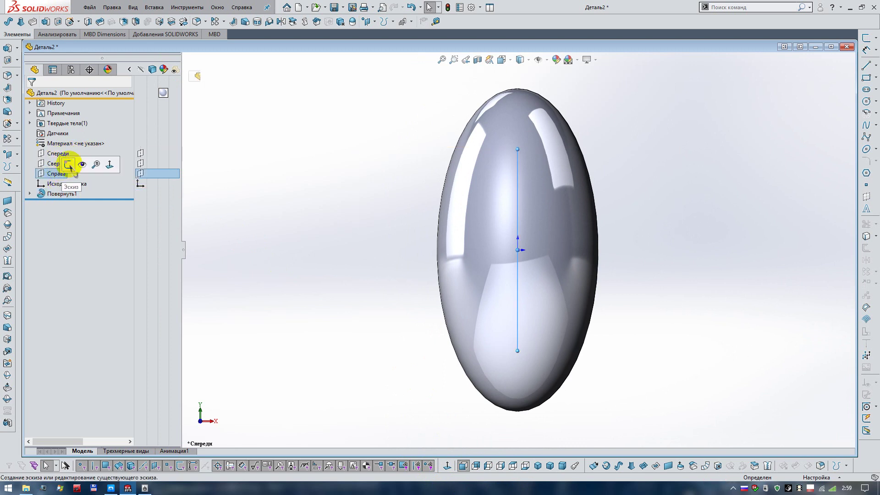
{"action": "left_click", "coordinate": [68, 164]}
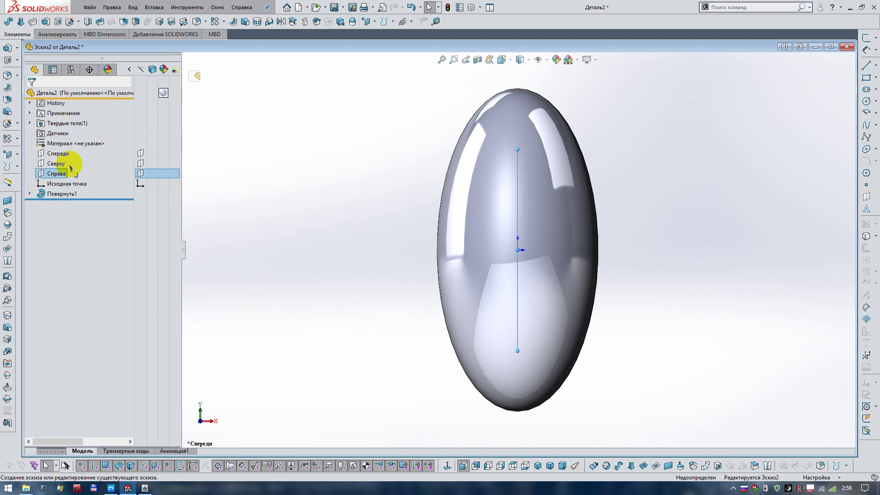
{"action": "left_click", "coordinate": [447, 466]}
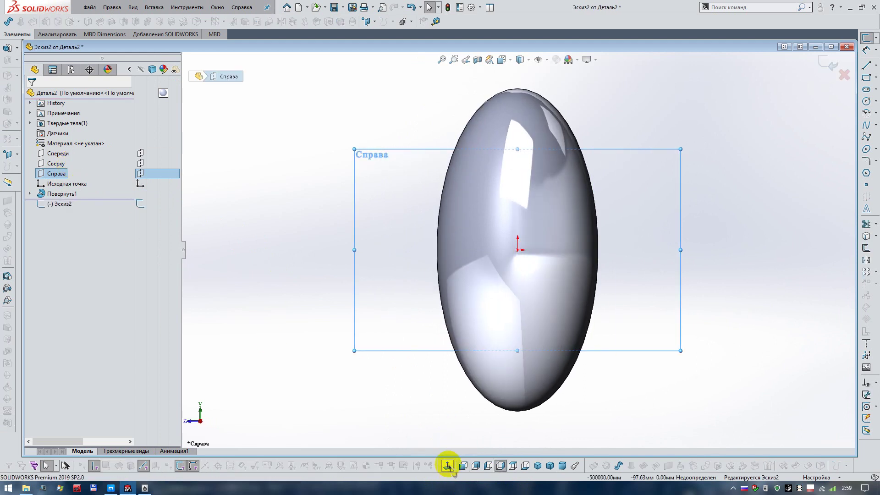
{"action": "key", "text": "l"}
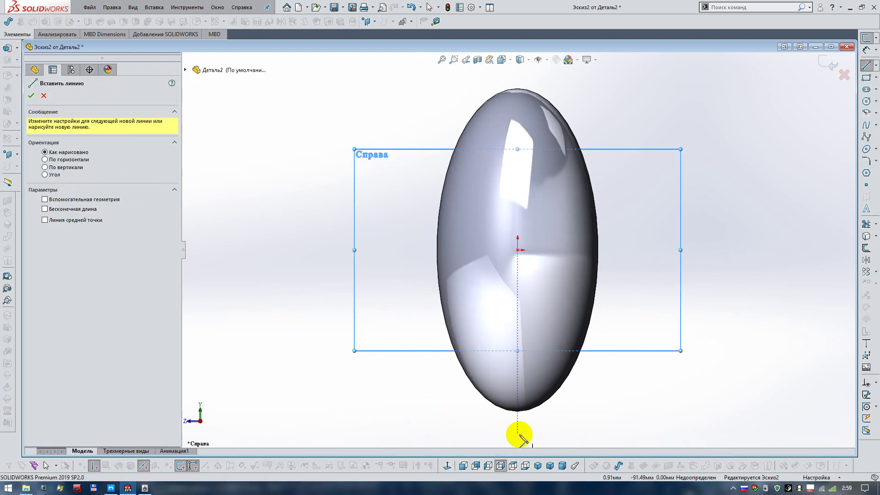
{"action": "left_click", "coordinate": [519, 433]}
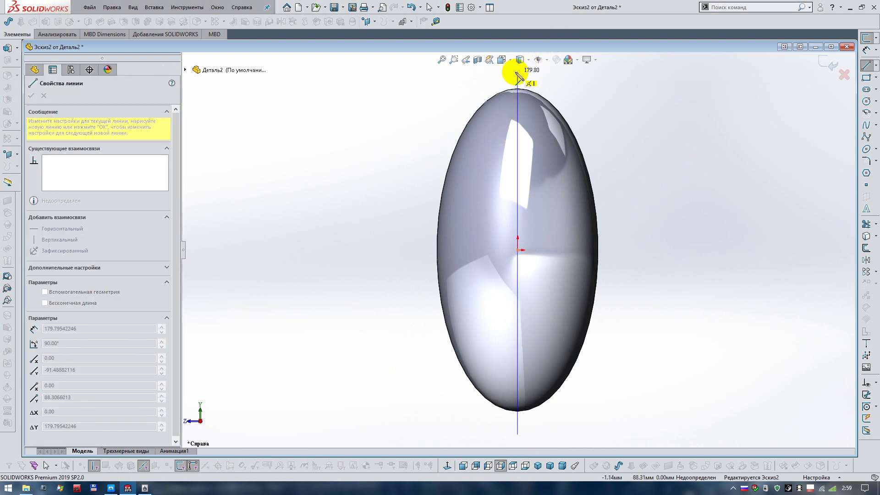
{"action": "left_click", "coordinate": [517, 72]}
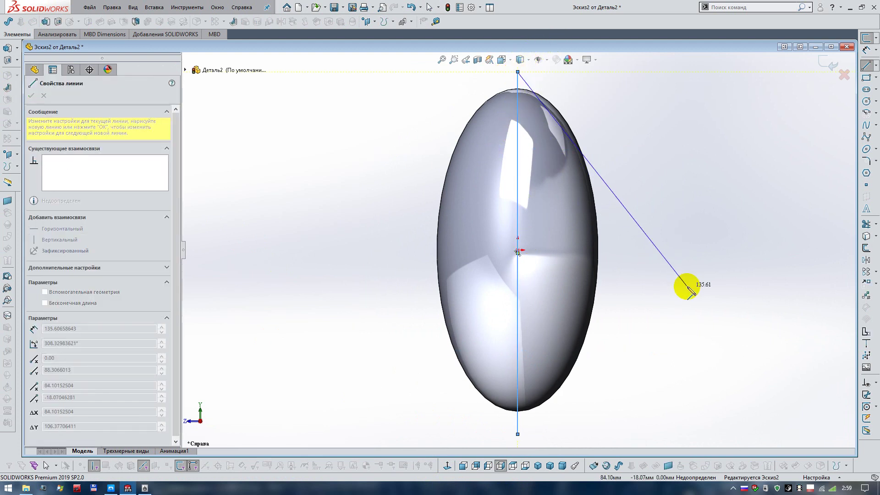
{"action": "key", "text": "Escape"}
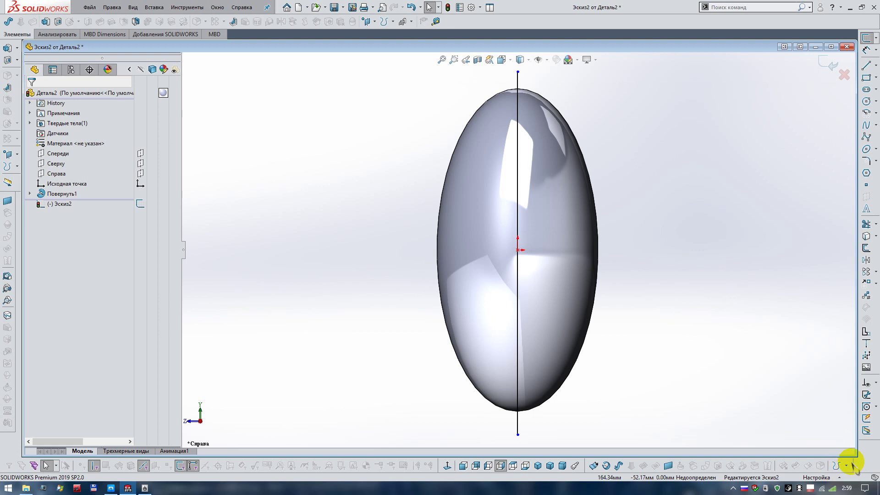
Project that line as a Split Line onto the egg's surface
{"action": "left_click", "coordinate": [845, 467]}
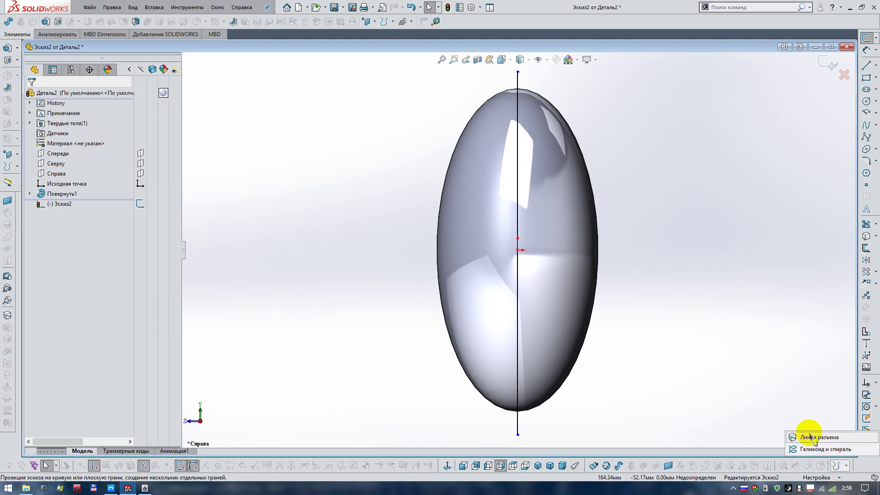
{"action": "left_click", "coordinate": [810, 438]}
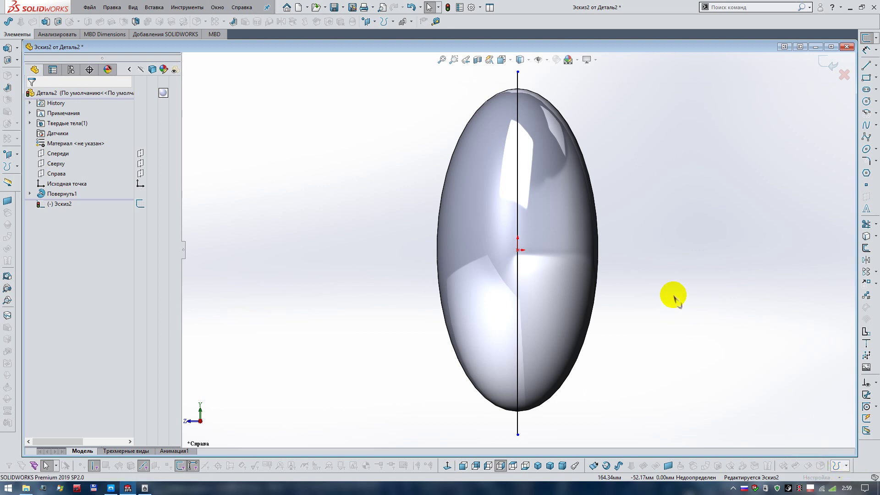
{"action": "left_click", "coordinate": [549, 237]}
{"action": "right_click", "coordinate": [549, 236]}
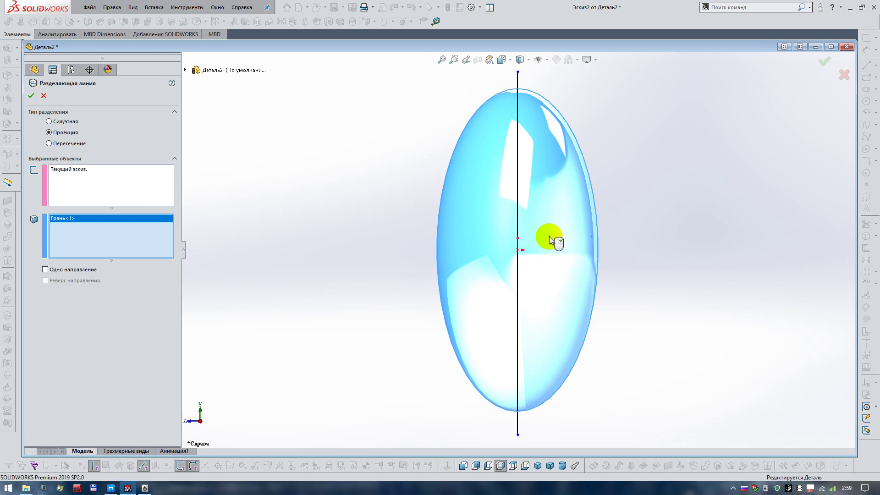
{"action": "key", "text": "Down"}
{"action": "key", "text": "Down"}
{"action": "key", "text": "Down"}
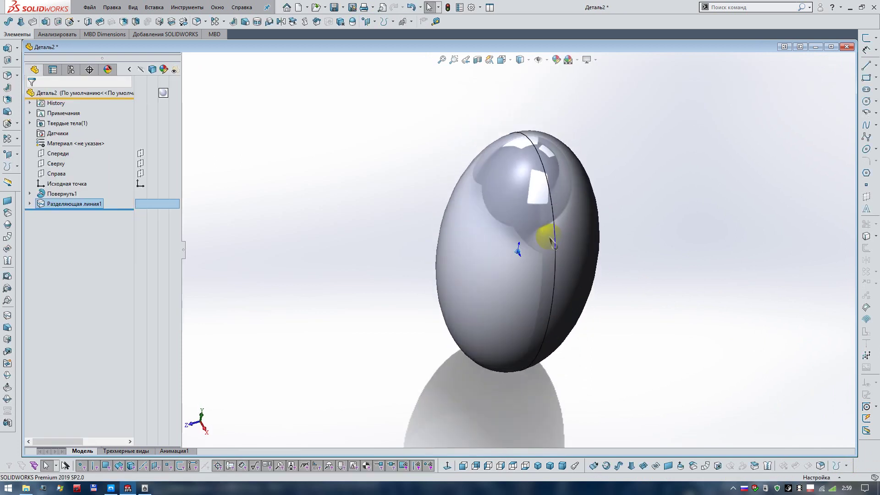
Rotate the egg to inspect the split edge, then return to the front view
{"action": "key", "text": "Left"}
{"action": "key", "text": "Left"}
{"action": "key", "text": "Left"}
{"action": "key", "text": "Up"}
{"action": "key", "text": "Up"}
{"action": "key", "text": "Up"}
{"action": "key", "text": "Up"}
{"action": "key", "text": "Up"}
{"action": "key", "text": "Up"}
{"action": "key", "text": "Up"}
{"action": "key", "text": "Up"}
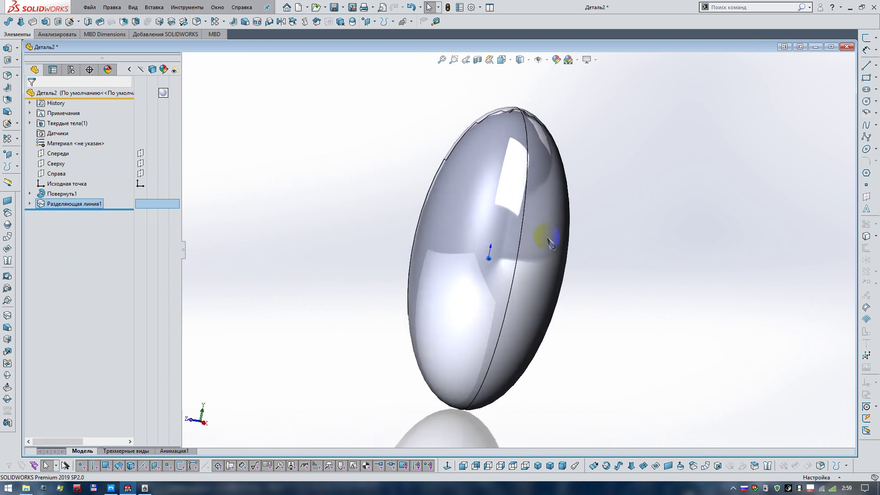
{"action": "key", "text": "Up"}
{"action": "left_click", "coordinate": [463, 466]}
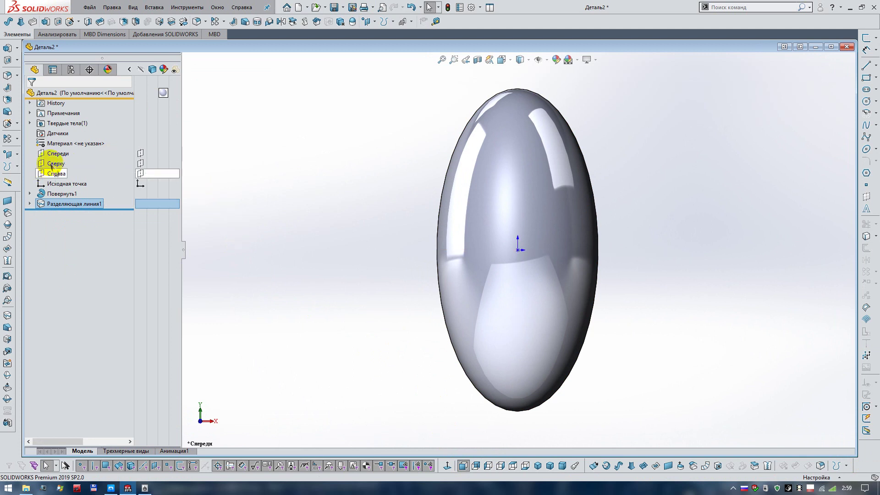
Open a new sketch on the Справа plane, viewed normal to it
{"action": "left_click", "coordinate": [56, 174]}
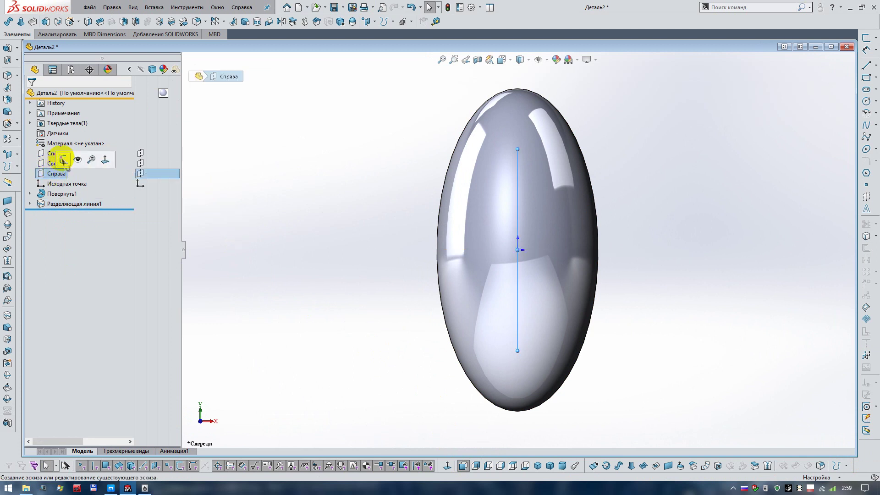
{"action": "left_click", "coordinate": [63, 160]}
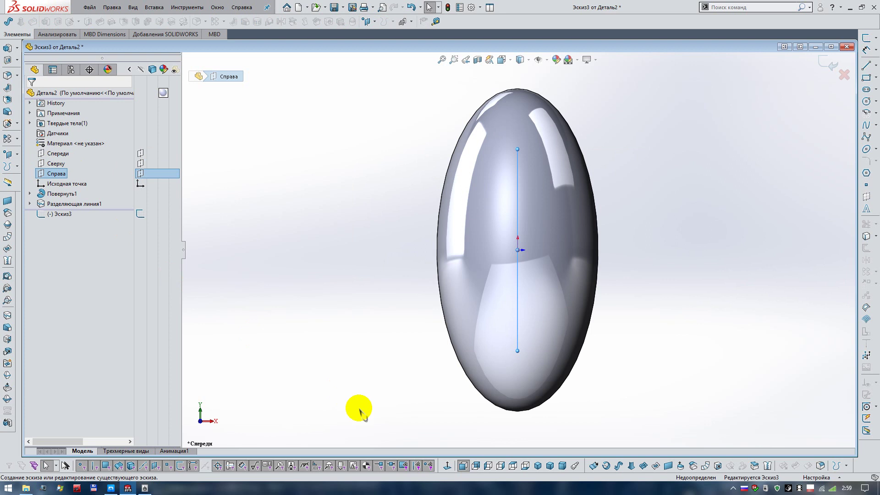
{"action": "left_click", "coordinate": [446, 466]}
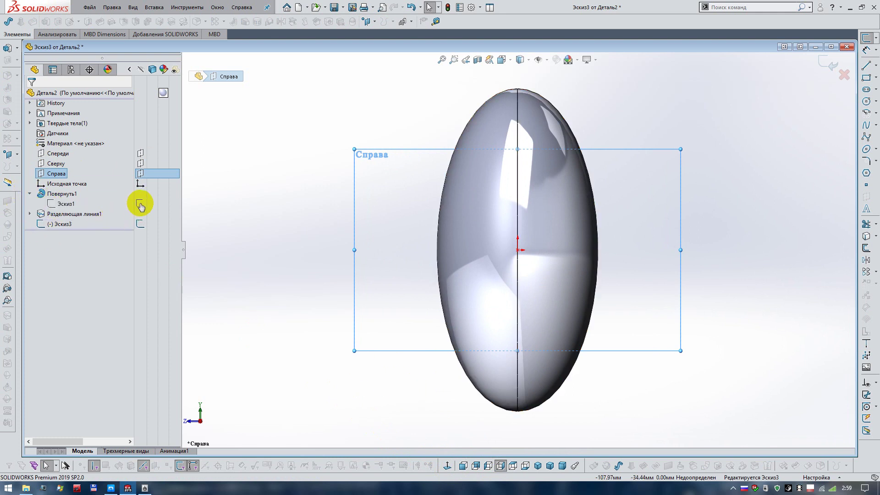
{"action": "key", "text": "Escape"}
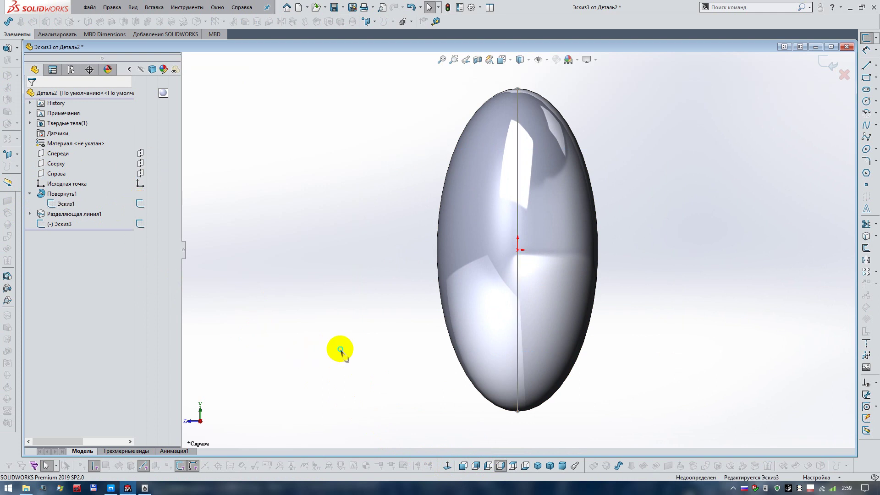
Draw a vertical construction centerline through the egg, extending past both ends
{"action": "key", "text": "l"}
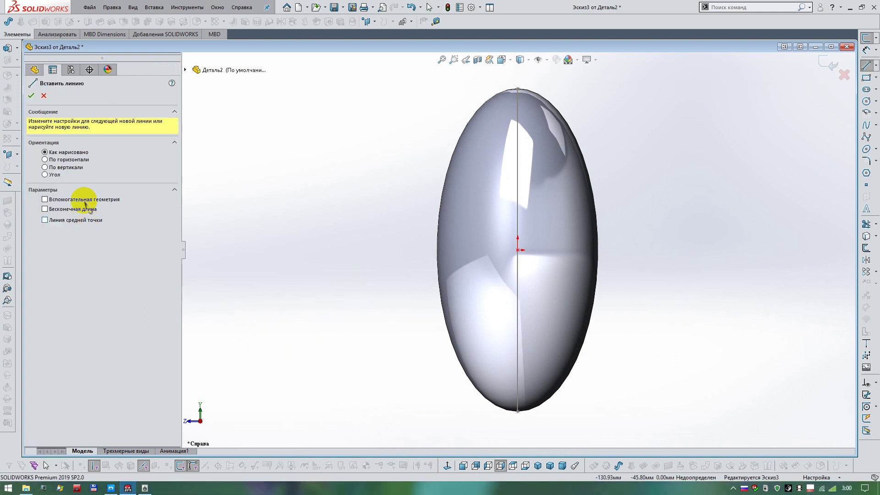
{"action": "left_click", "coordinate": [84, 202]}
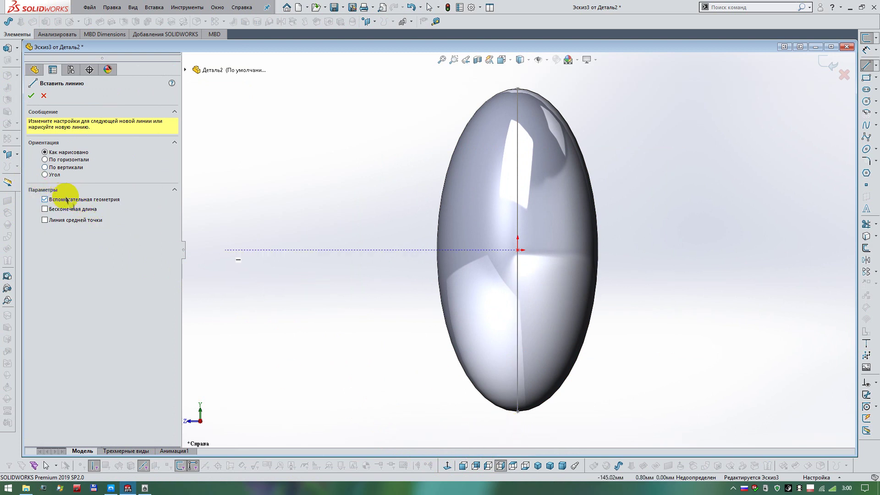
{"action": "left_click", "coordinate": [518, 442]}
{"action": "scroll", "coordinate": [525, 83], "scroll_direction": "up", "scroll_amount": 2}
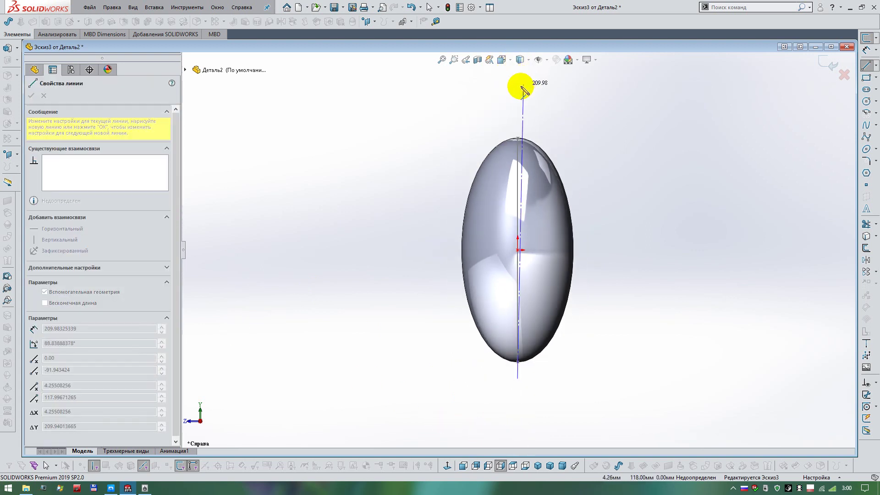
{"action": "left_click", "coordinate": [518, 116]}
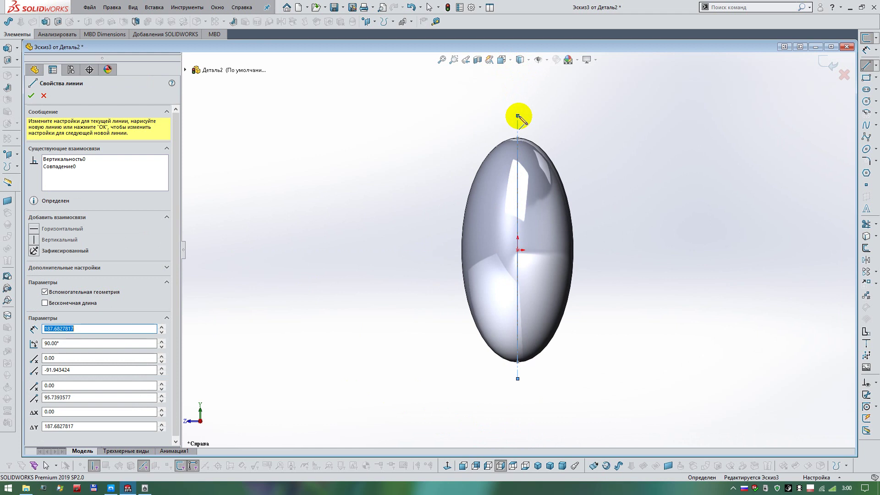
{"action": "right_click_drag", "start_coordinate": [518, 116], "coordinate": [518, 99]}
{"action": "scroll", "coordinate": [504, 376], "scroll_direction": "down", "scroll_amount": 3}
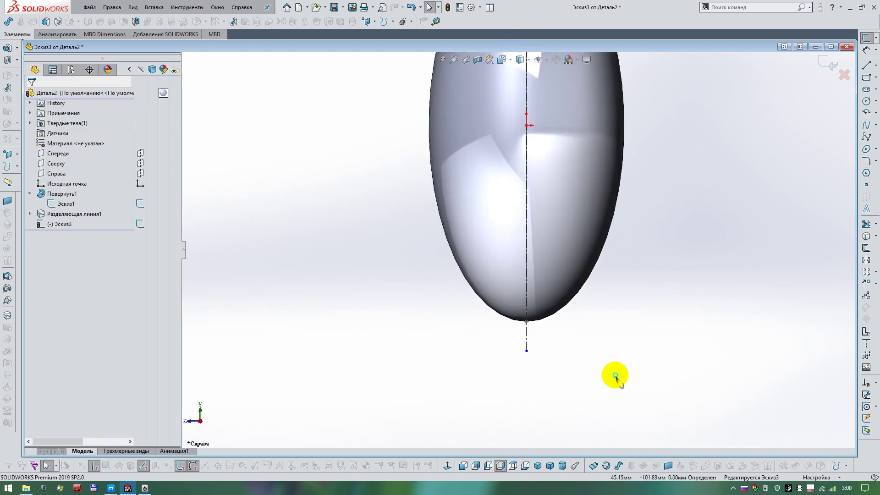
{"action": "right_click_drag", "start_coordinate": [518, 369], "coordinate": [534, 284]}
{"action": "middle_click_drag", "start_coordinate": [527, 268], "coordinate": [513, 305]}
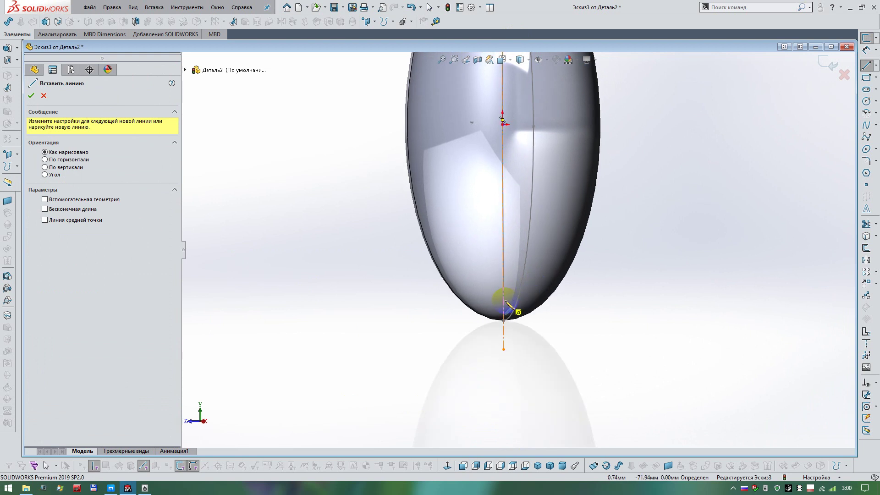
Draw a slanted line out from the axis at 60° to the centerline
{"action": "left_click_drag", "start_coordinate": [504, 301], "coordinate": [643, 214]}
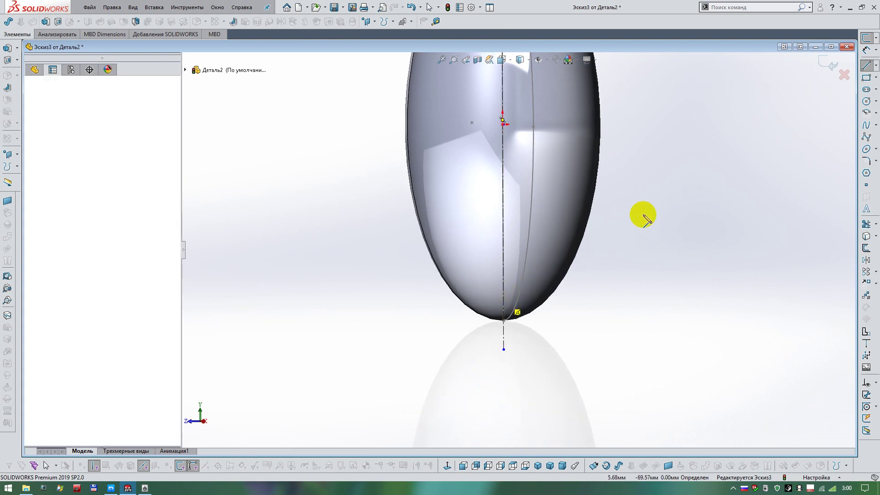
{"action": "key", "text": "Escape"}
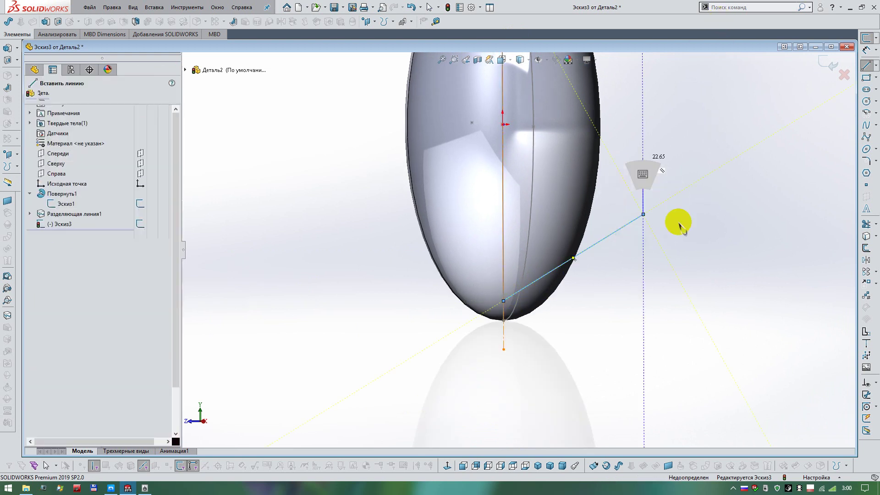
{"action": "left_click", "coordinate": [521, 285]}
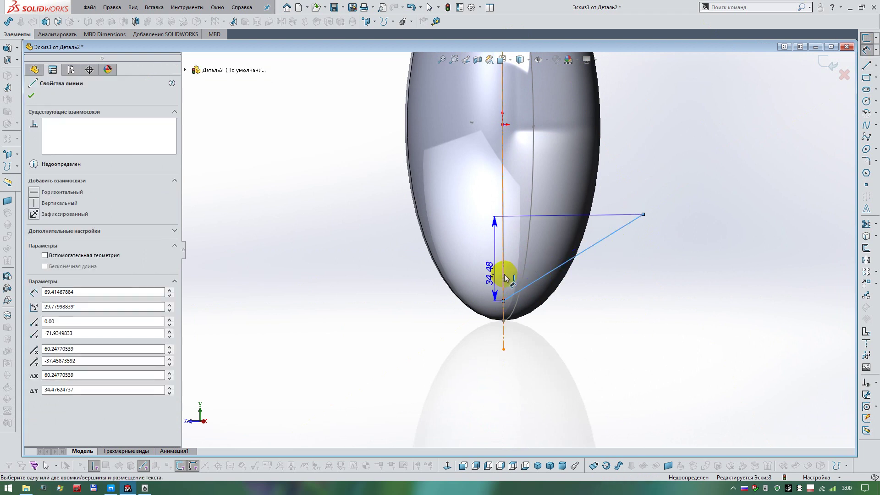
{"action": "left_click", "coordinate": [503, 338]}
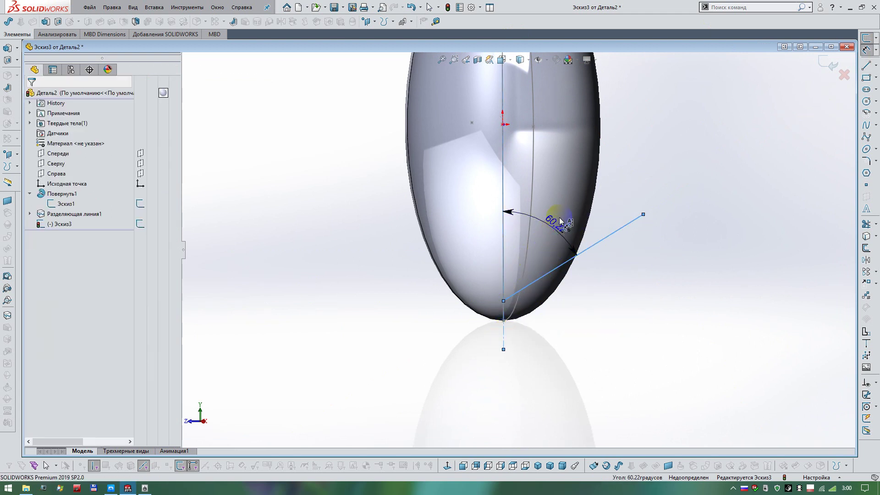
{"action": "left_click", "coordinate": [559, 217]}
{"action": "type", "text": "60"}
{"action": "key", "text": "Return"}
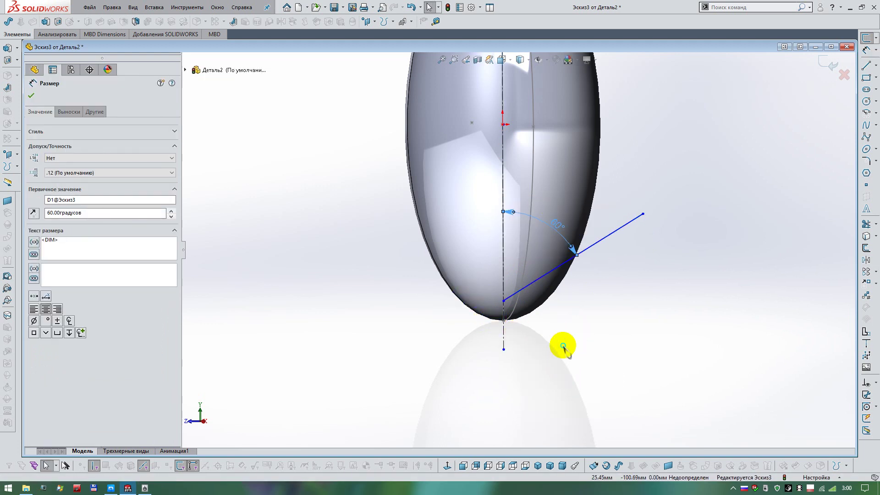
Dimension the line's 10 mm offset above the axis end and 60 mm horizontal width
{"action": "left_click", "coordinate": [504, 319]}
{"action": "left_click", "coordinate": [504, 302]}
{"action": "left_click", "coordinate": [612, 303]}
{"action": "type", "text": "10"}
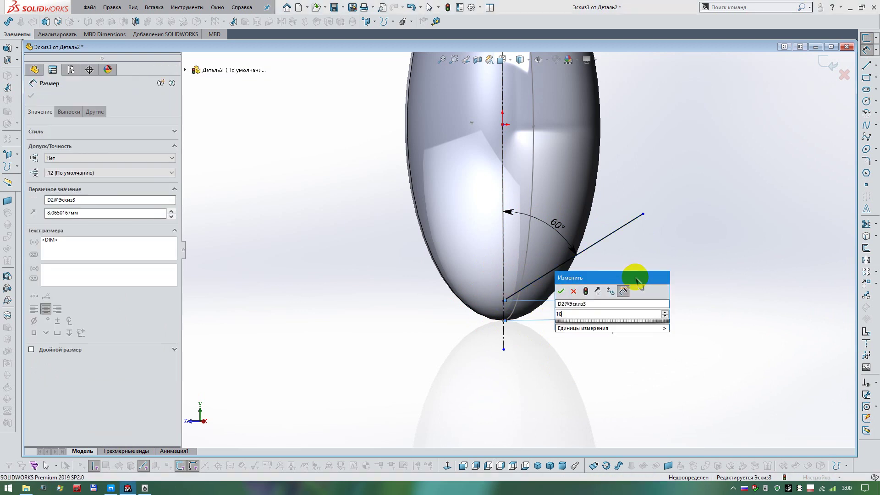
{"action": "key", "text": "Return"}
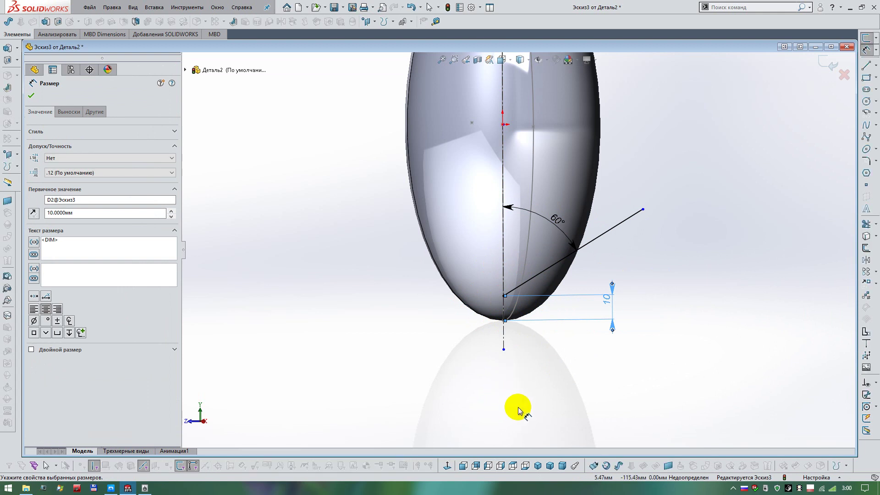
{"action": "left_click", "coordinate": [447, 466]}
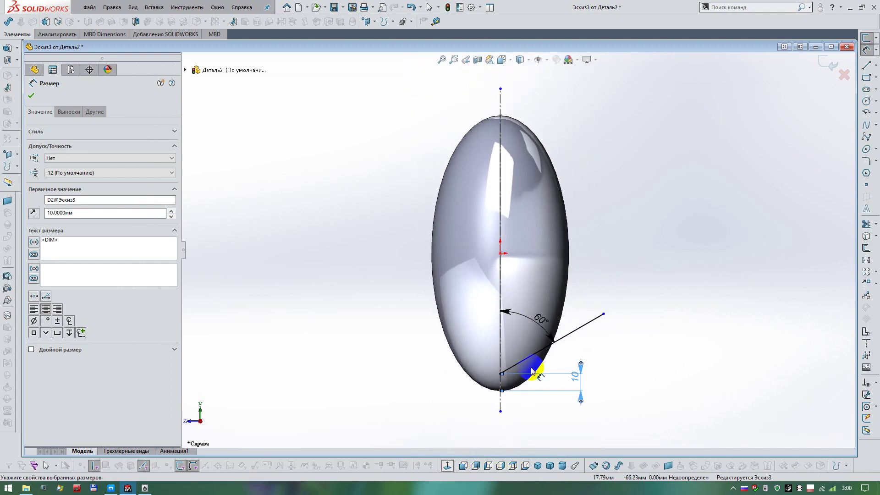
{"action": "left_click", "coordinate": [535, 386]}
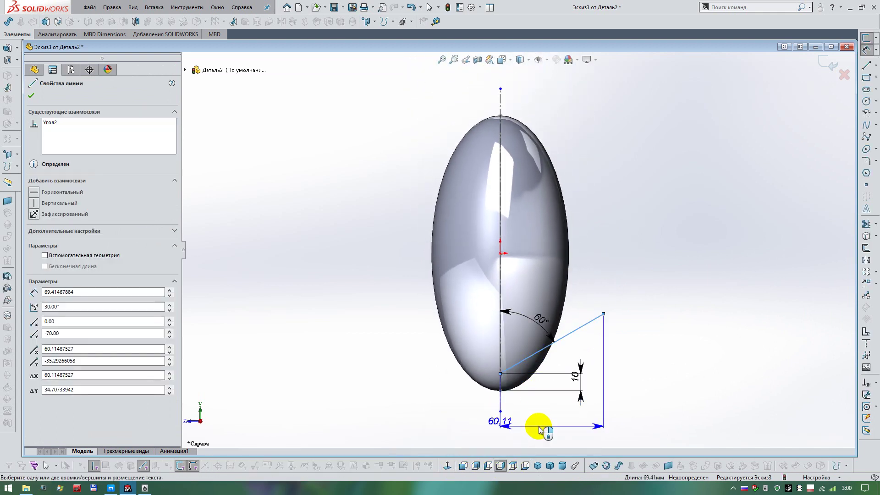
{"action": "left_click", "coordinate": [541, 429]}
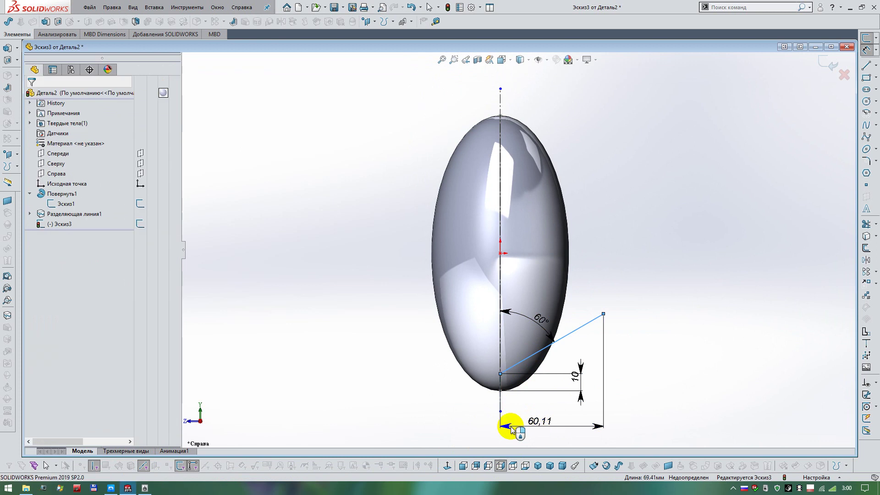
{"action": "left_click", "coordinate": [511, 426]}
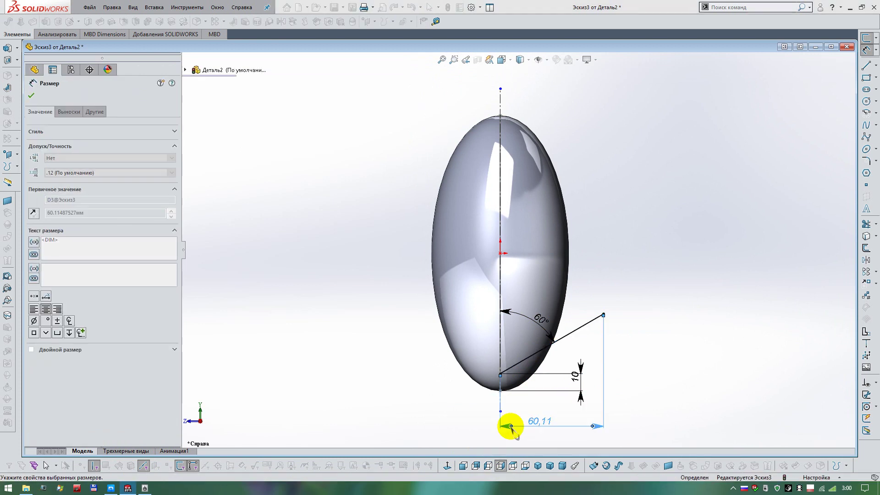
{"action": "key", "text": "Return"}
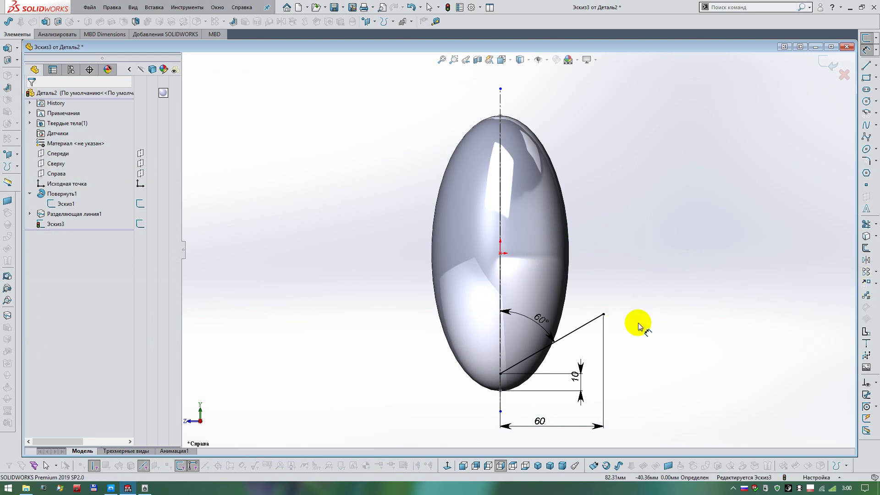
Linear-pattern the slanted line at 90°, 20 mm spacing, 8 instances, with spacing dimensioned
{"action": "left_click", "coordinate": [866, 273]}
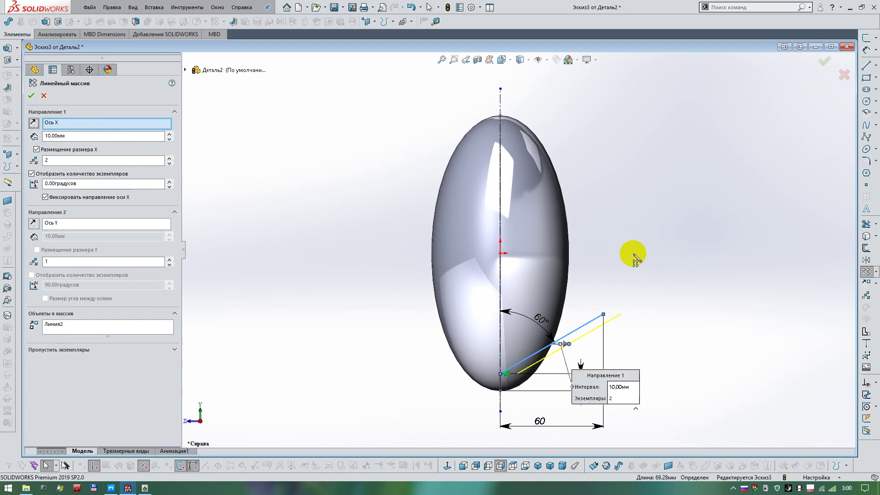
{"action": "left_click_drag", "start_coordinate": [88, 183], "coordinate": [28, 186]}
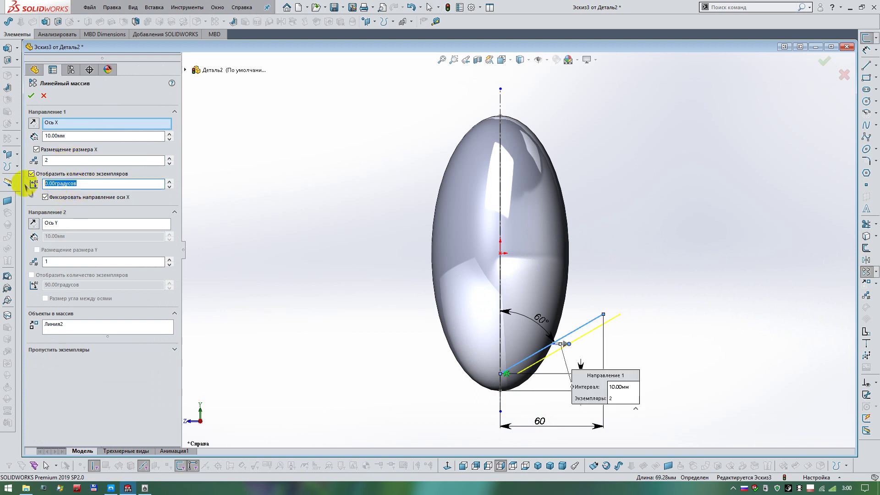
{"action": "type", "text": "90"}
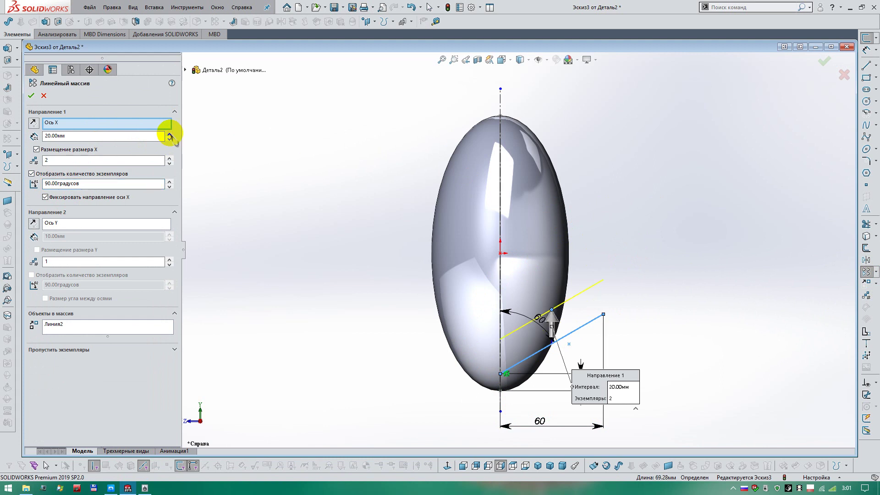
{"action": "left_click_drag", "start_coordinate": [155, 136], "coordinate": [18, 153]}
{"action": "type", "text": "15"}
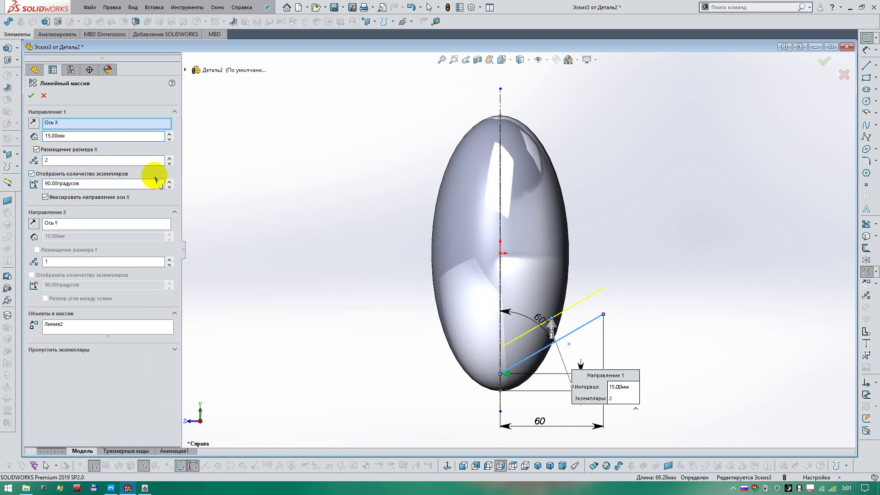
{"action": "left_click", "coordinate": [169, 163]}
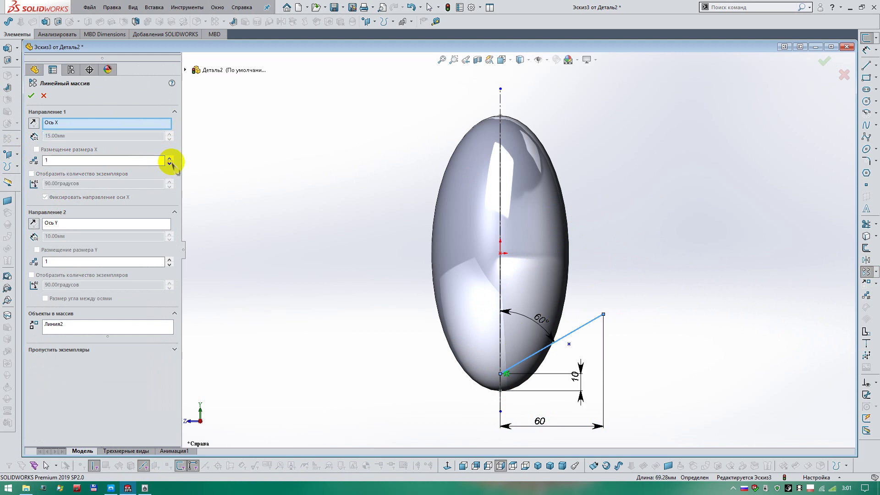
{"action": "left_click", "coordinate": [170, 158]}
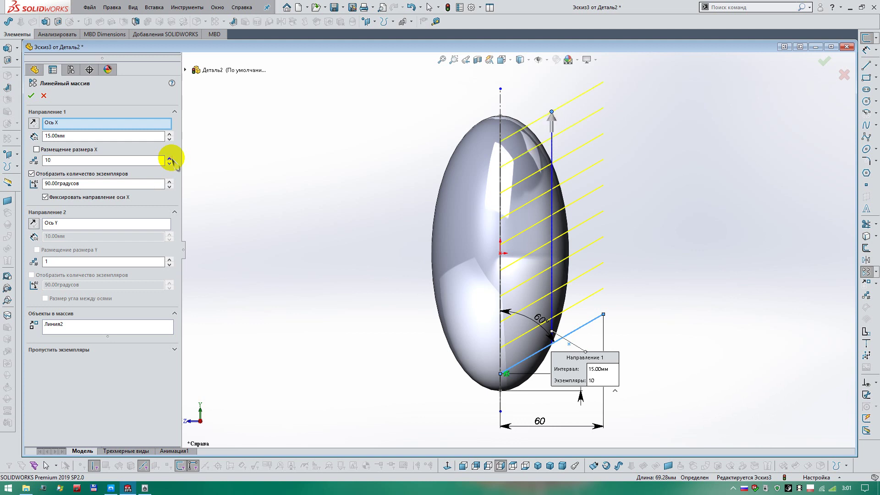
{"action": "left_click", "coordinate": [37, 150]}
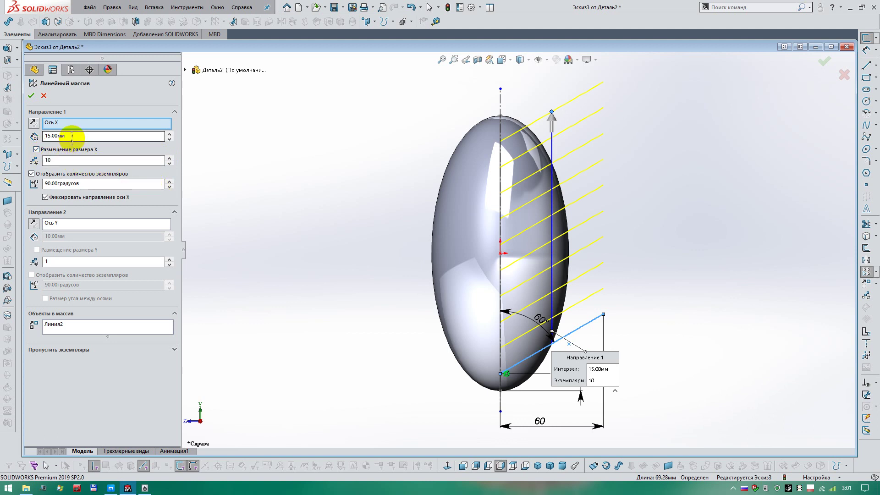
{"action": "left_click_drag", "start_coordinate": [72, 137], "coordinate": [35, 139]}
{"action": "type", "text": "20"}
{"action": "key", "text": "Return"}
{"action": "type", "text": "8"}
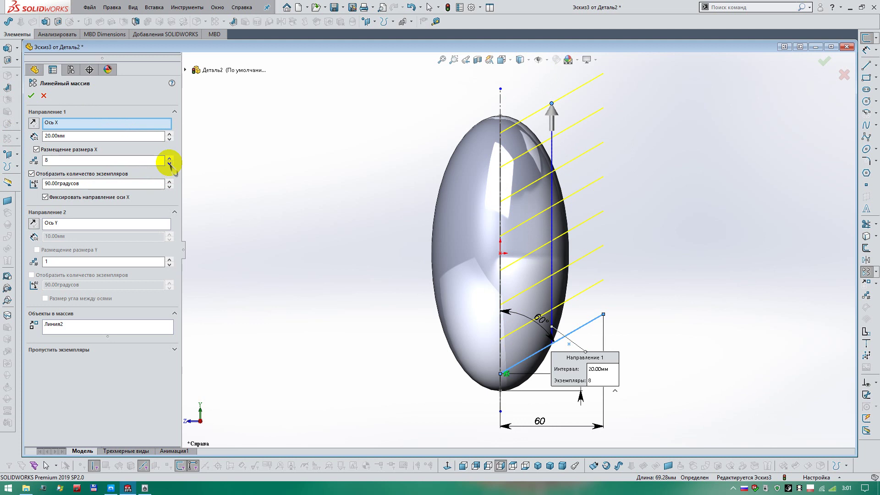
{"action": "left_click", "coordinate": [32, 96]}
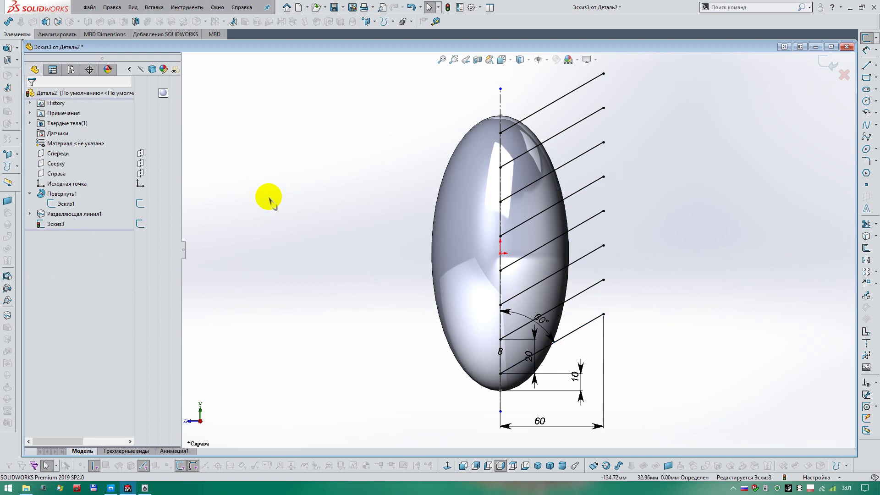
Exit the sketch and select Эскиз3 in the tree
{"action": "left_click", "coordinate": [847, 465]}
{"action": "right_click_drag", "start_coordinate": [787, 352], "coordinate": [642, 359]}
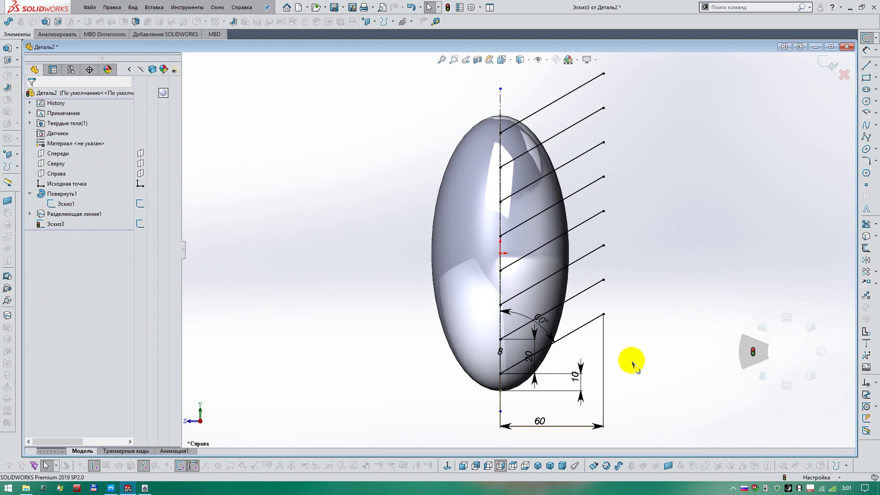
{"action": "left_click", "coordinate": [56, 224]}
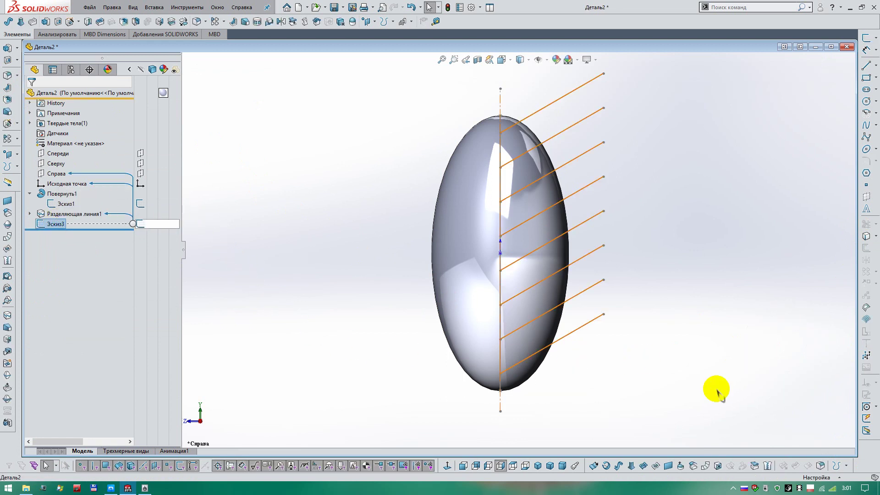
{"action": "key", "text": "Escape"}
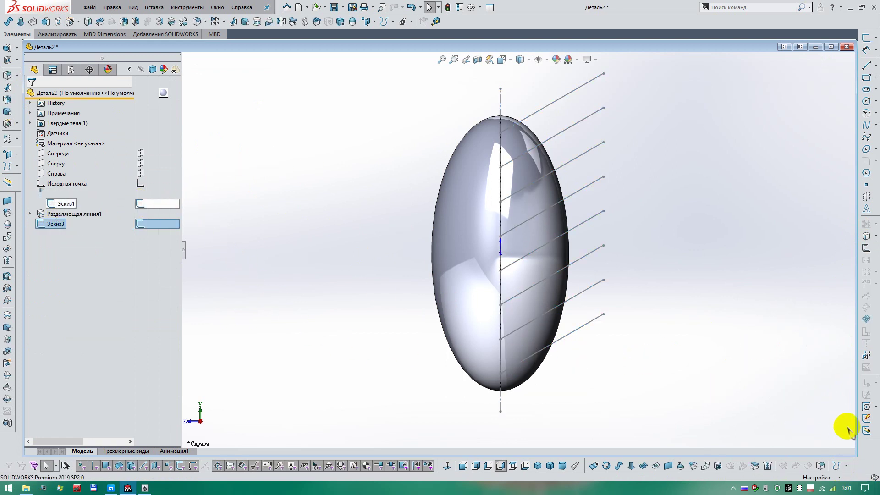
{"action": "left_click", "coordinate": [56, 223]}
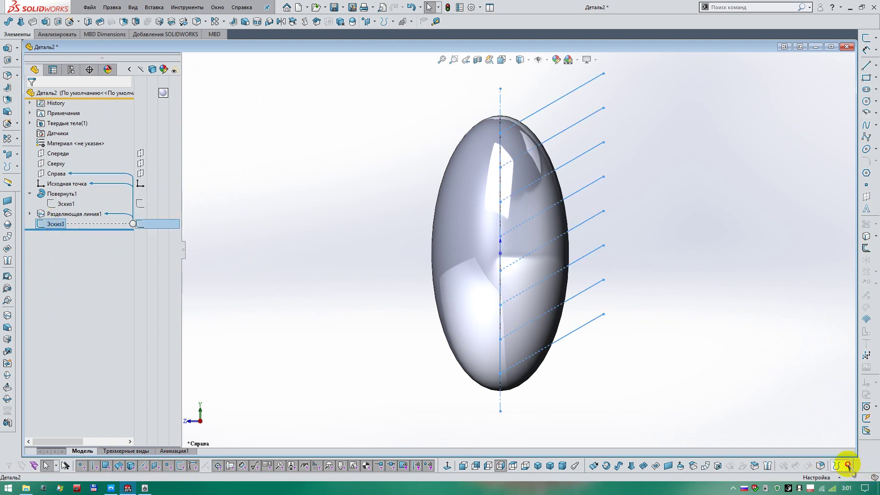
Project Эскиз3 bi-directionally onto the egg's face as a projected curve
{"action": "left_click", "coordinate": [847, 466]}
{"action": "left_click", "coordinate": [794, 414]}
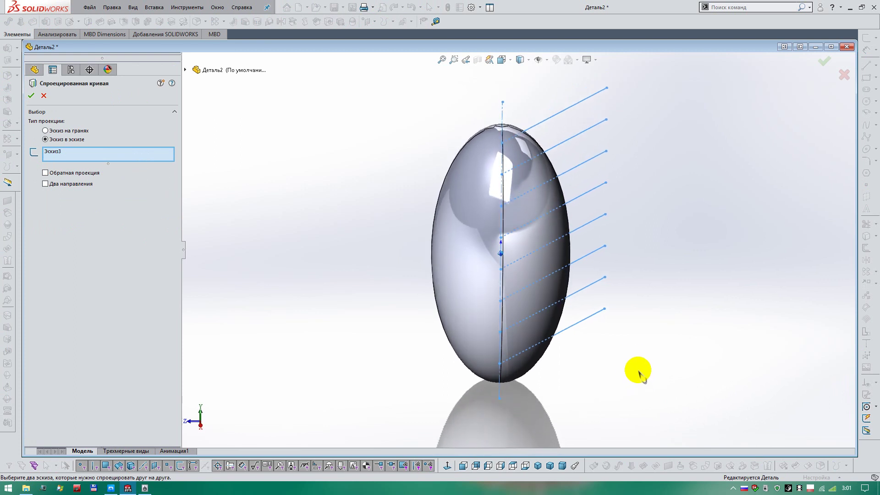
{"action": "left_click", "coordinate": [69, 130]}
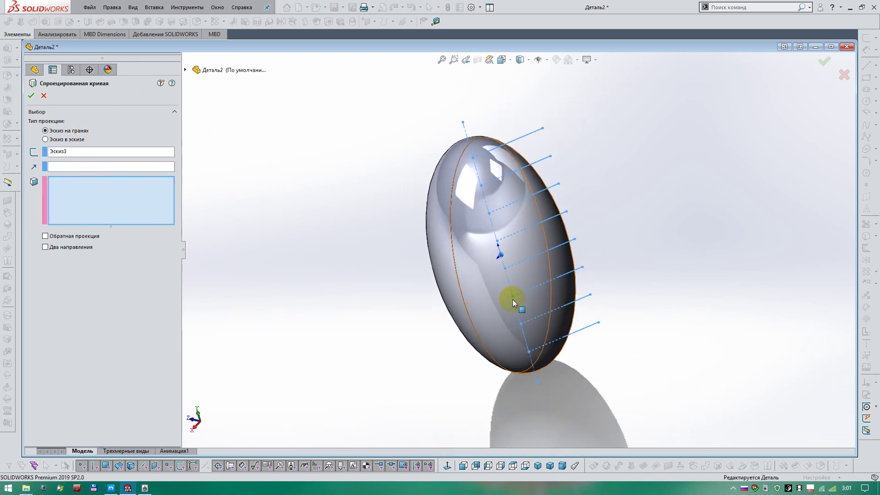
{"action": "left_click", "coordinate": [495, 293]}
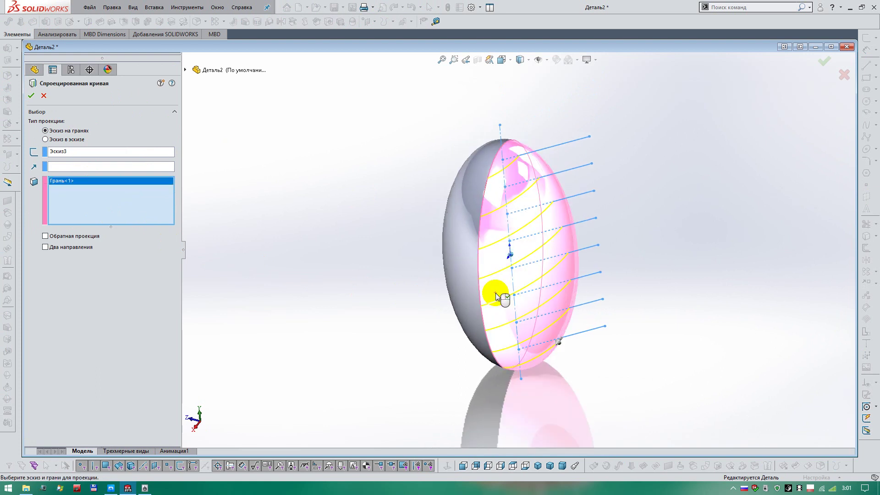
{"action": "left_click", "coordinate": [46, 248]}
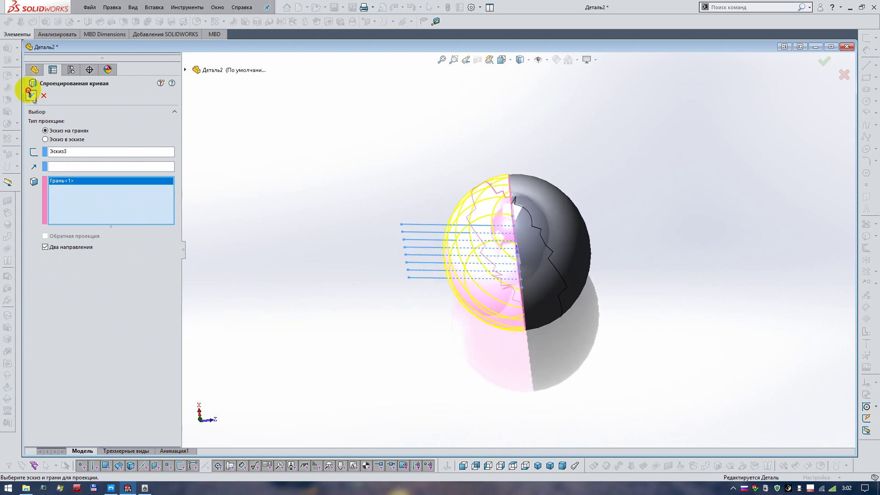
{"action": "left_click", "coordinate": [31, 95]}
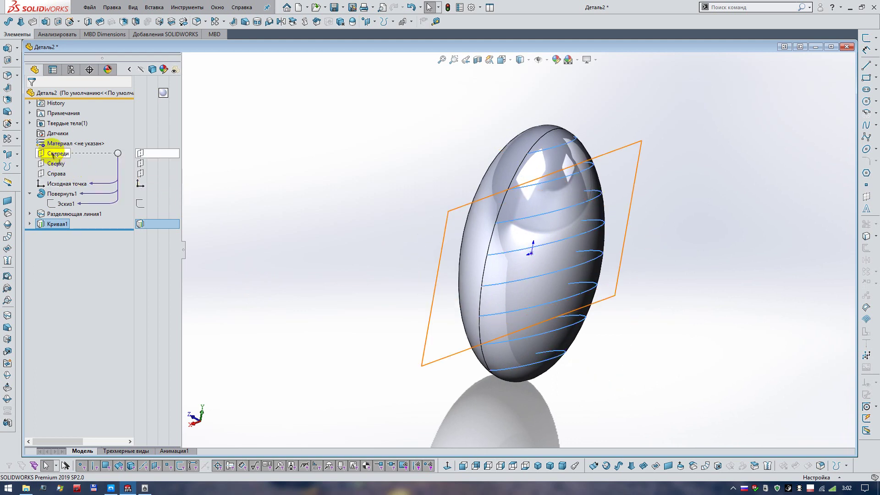
Create Плоскость1 offset 3 mm from Спереди, flipped to the opposite side
{"action": "left_click", "coordinate": [54, 153]}
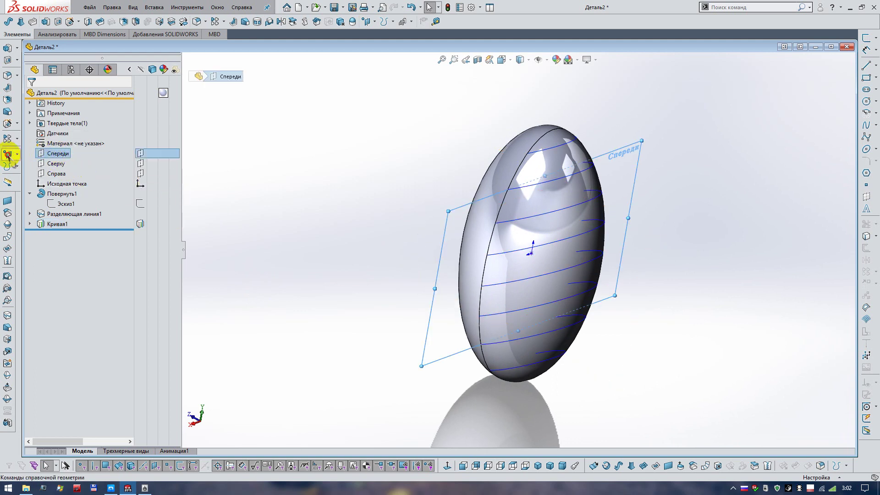
{"action": "left_click", "coordinate": [9, 154]}
{"action": "left_click", "coordinate": [34, 153]}
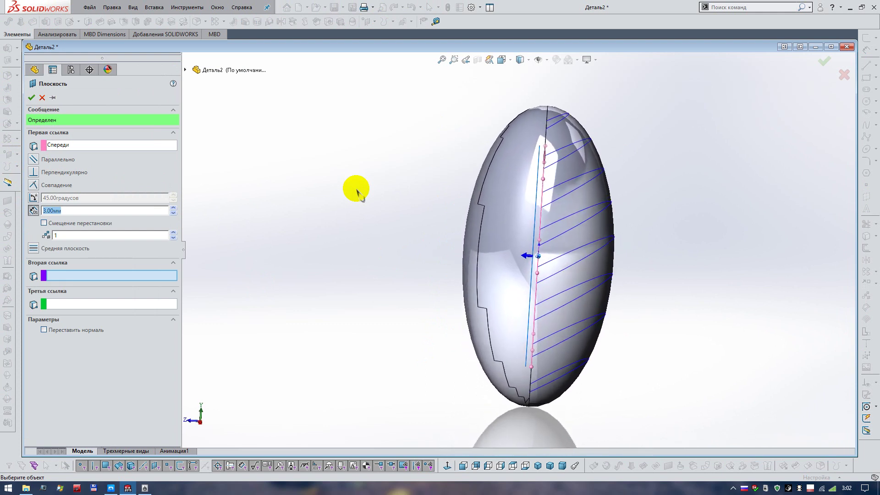
{"action": "left_click", "coordinate": [71, 223]}
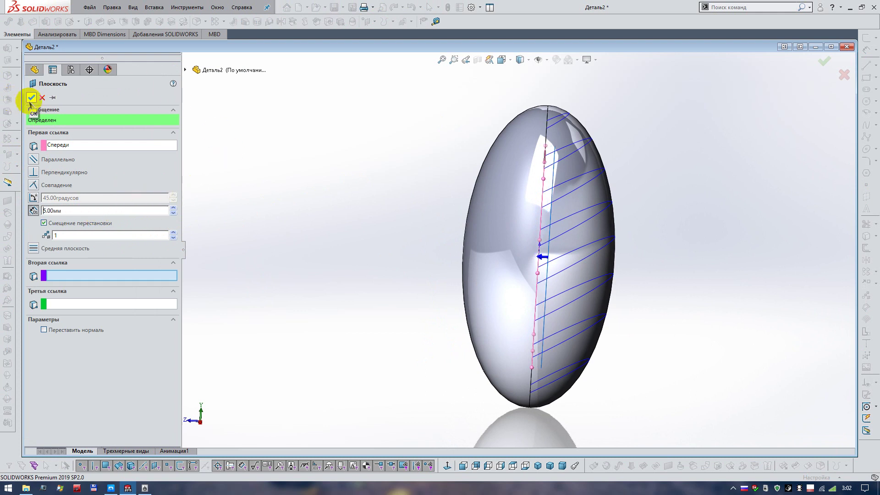
{"action": "left_click", "coordinate": [31, 99]}
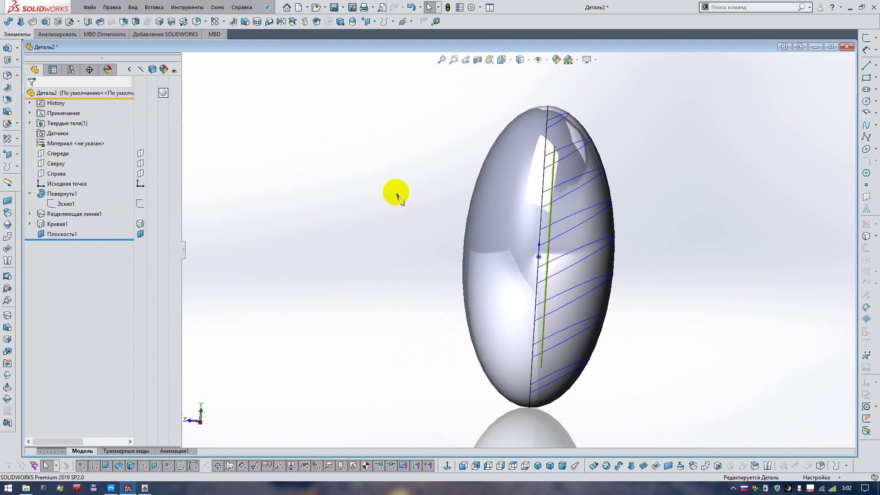
{"action": "key", "text": "Left"}
{"action": "key", "text": "Left"}
{"action": "key", "text": "Left"}
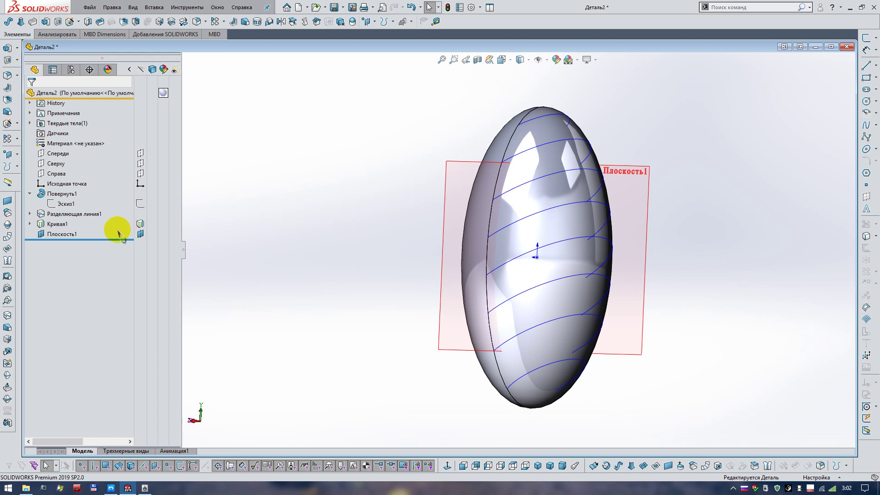
Start 3D sketch Трехмерный эскиз1 with Кривая1 selected, and dismiss the failed projection warning
{"action": "left_click", "coordinate": [57, 224]}
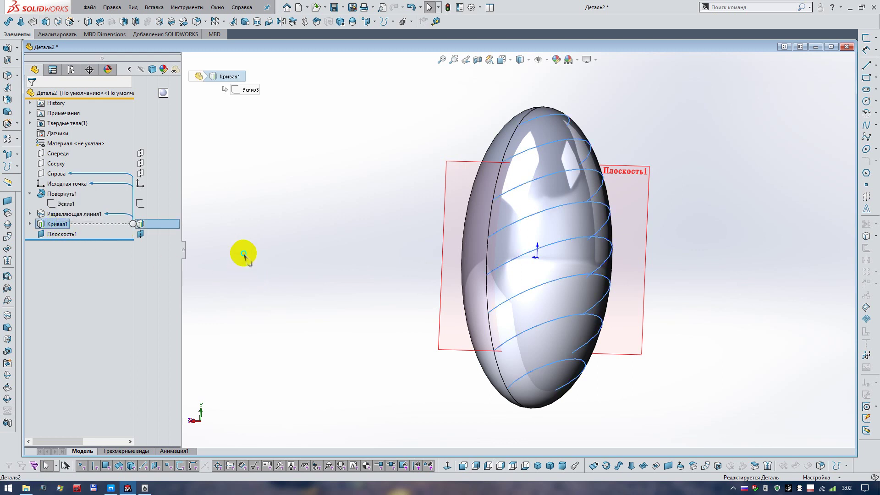
{"action": "right_click_drag", "start_coordinate": [244, 254], "coordinate": [279, 256]}
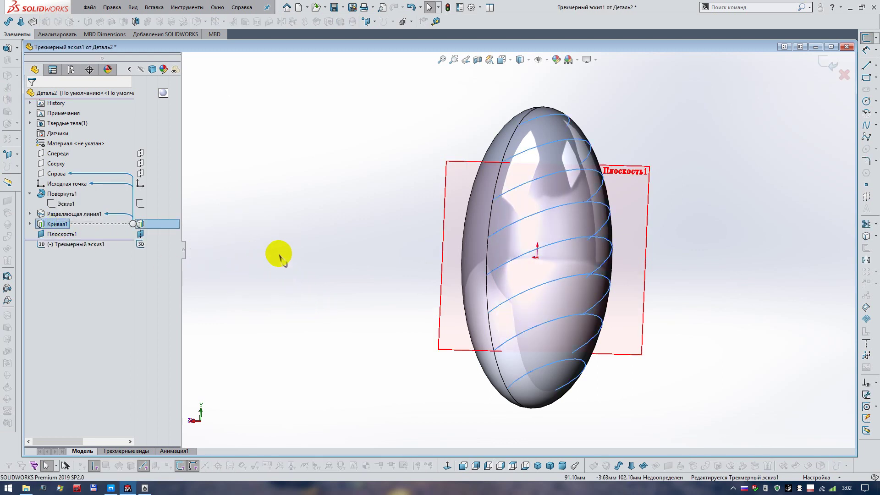
{"action": "right_click_drag", "start_coordinate": [281, 258], "coordinate": [315, 253]}
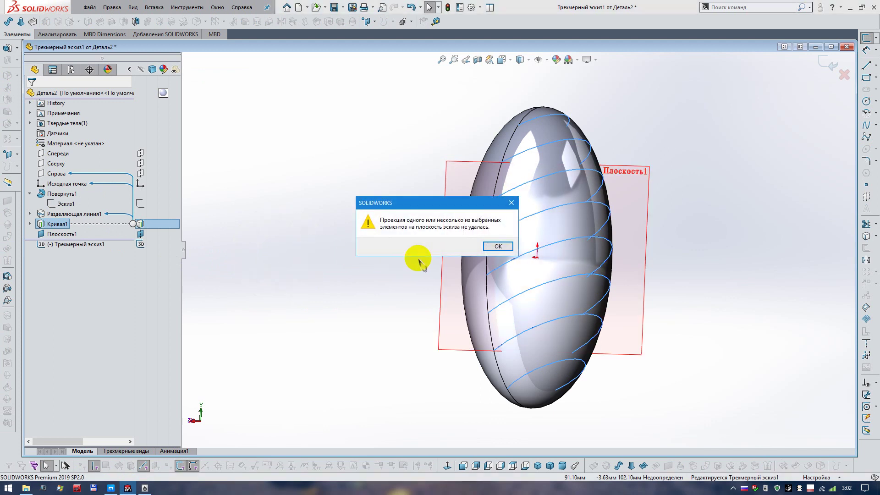
{"action": "left_click", "coordinate": [488, 247]}
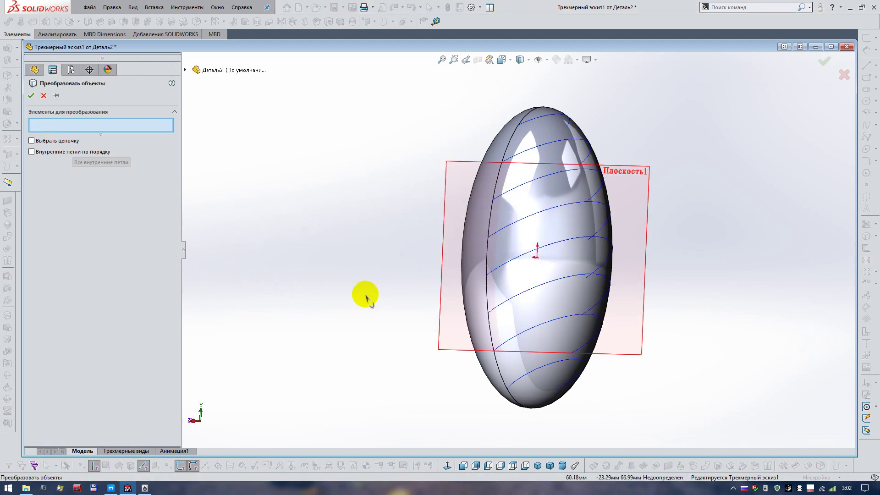
Convert the projected spiral curves on the egg into entities of Трехмерный эскиз1
{"action": "left_click", "coordinate": [527, 291]}
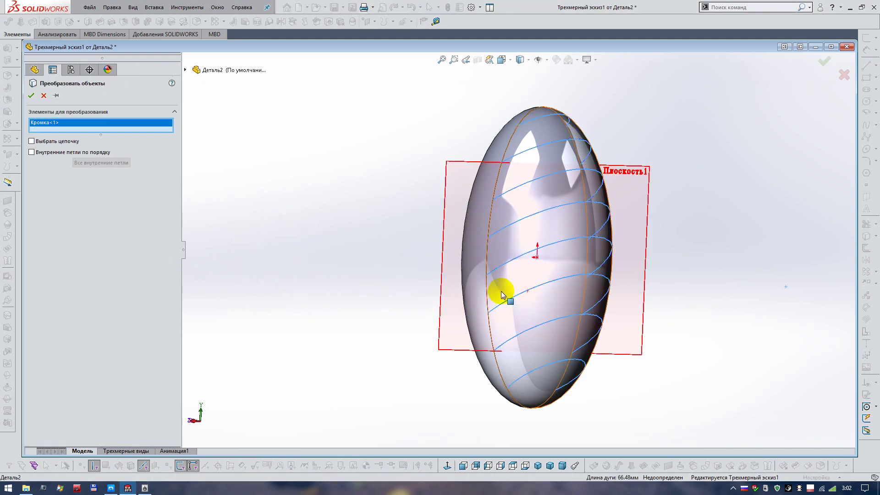
{"action": "left_click", "coordinate": [31, 95]}
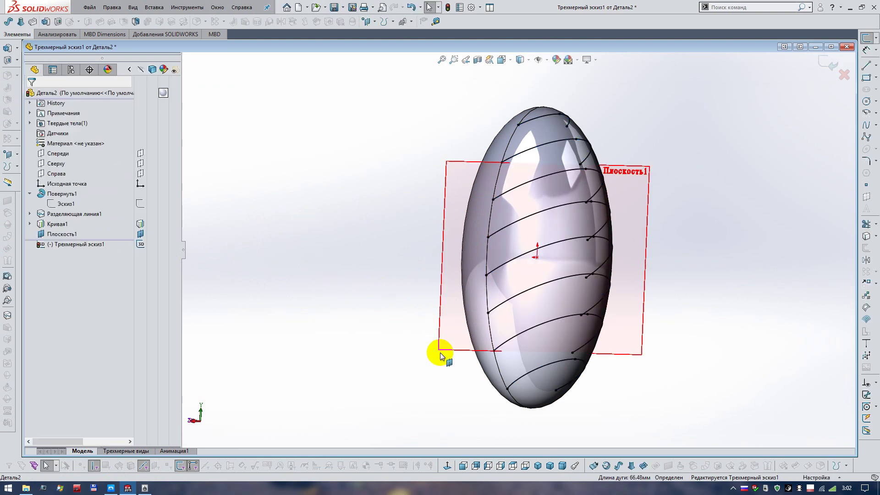
Drag the lowest curve's bottom endpoint to a new spot on the egg surface
{"action": "left_click", "coordinate": [507, 389]}
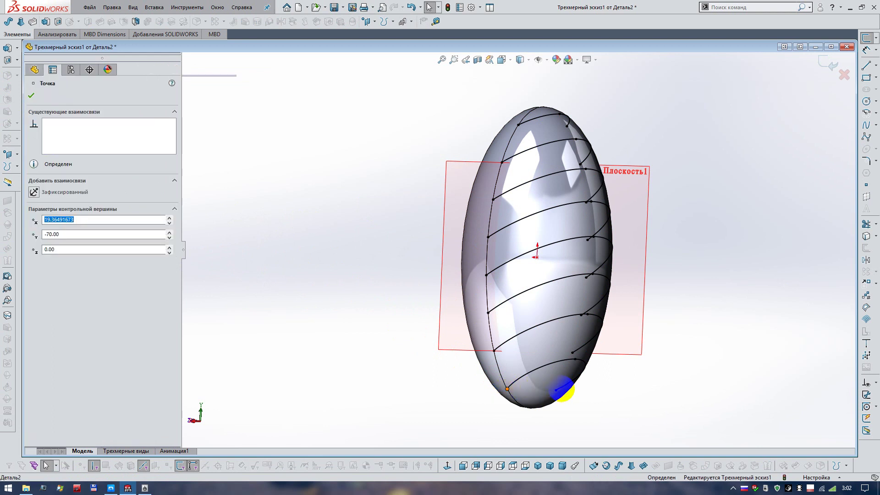
{"action": "left_click", "coordinate": [449, 351], "text": "ctrl"}
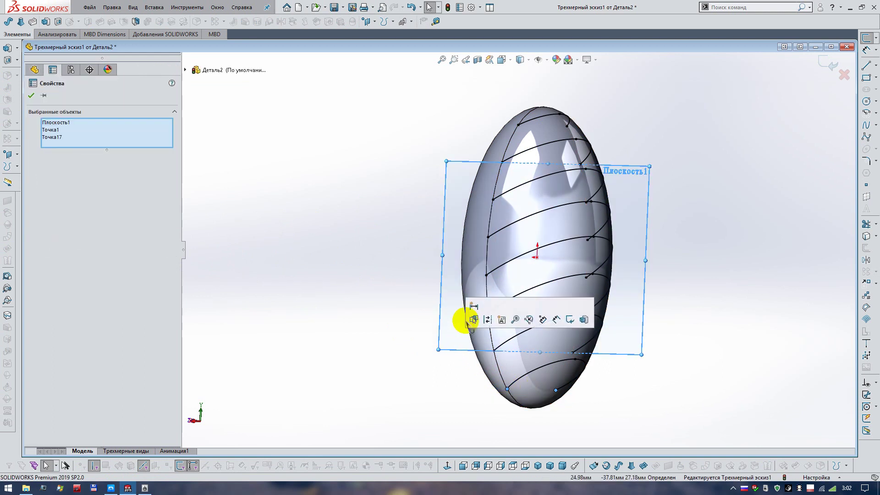
{"action": "left_click", "coordinate": [456, 377]}
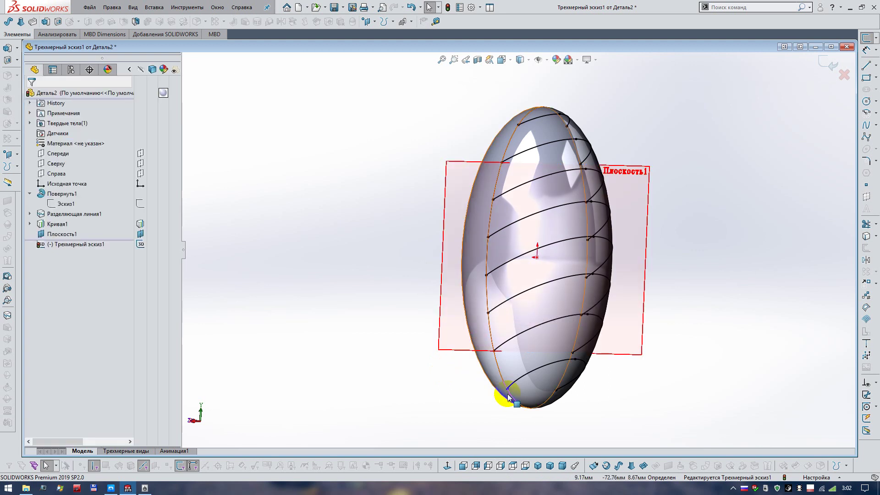
{"action": "left_click", "coordinate": [516, 384]}
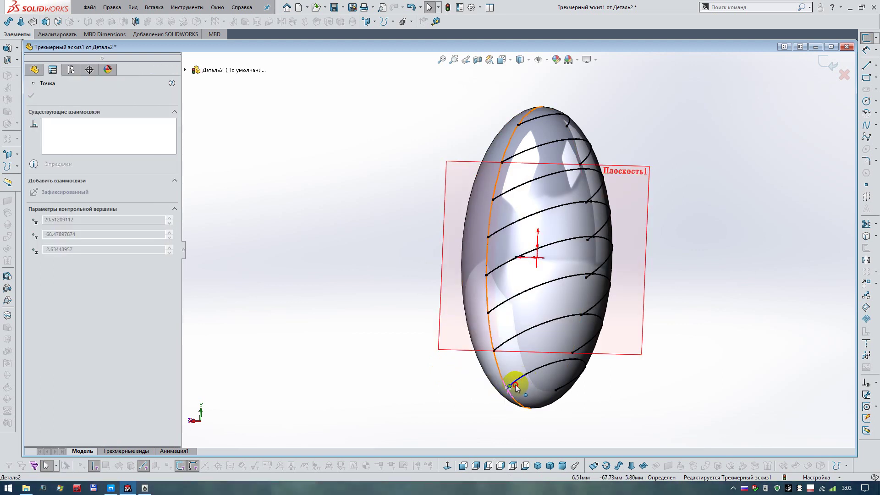
{"action": "left_click", "coordinate": [557, 389]}
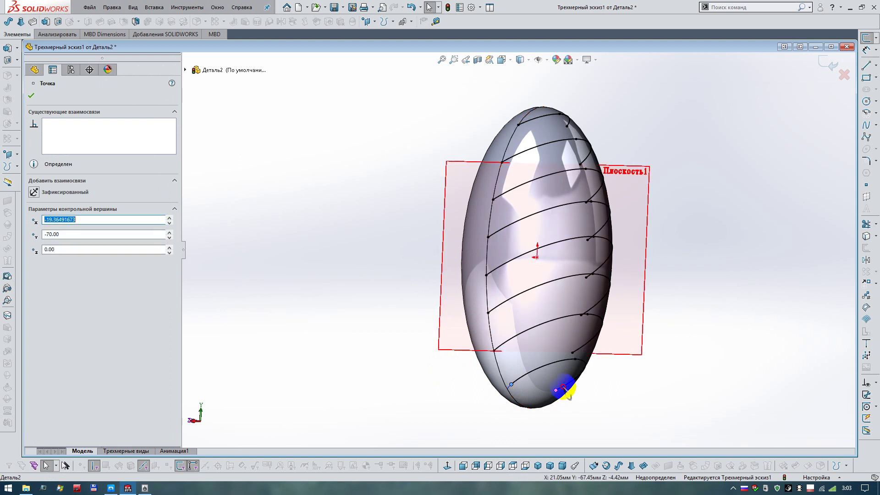
{"action": "mouse_move", "coordinate": [567, 387]}
{"action": "left_mouse_down"}
{"action": "mouse_move", "coordinate": [578, 393]}
{"action": "mouse_move", "coordinate": [559, 382]}
{"action": "left_mouse_up"}
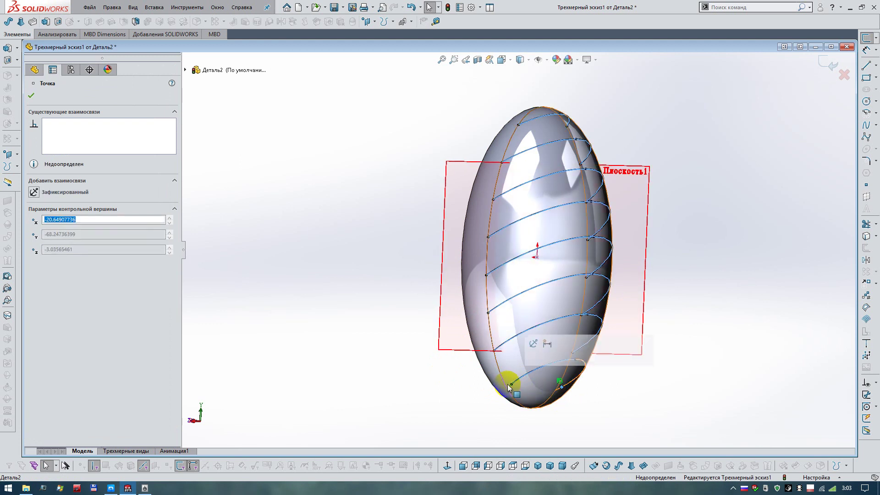
Pin the lowest curve's endpoints Точка15 and Точка31 onto Плоскость1 with an On Plane relation
{"action": "left_click", "coordinate": [31, 94]}
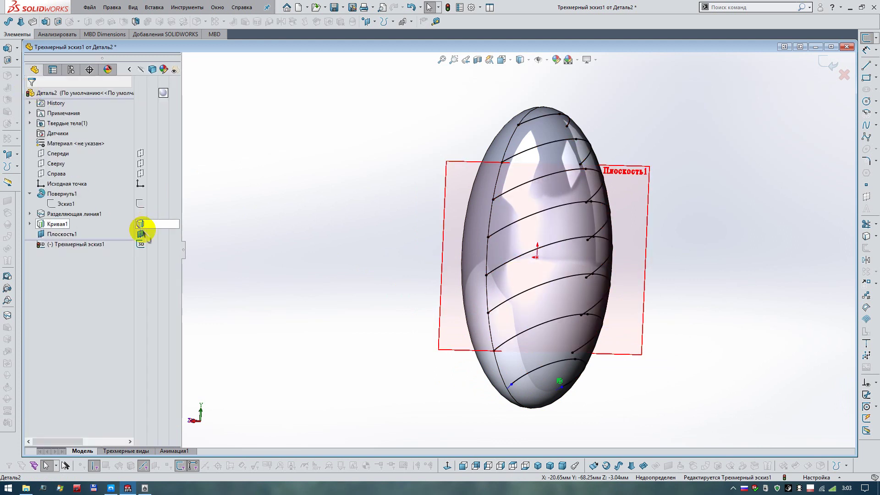
{"action": "left_click", "coordinate": [562, 392]}
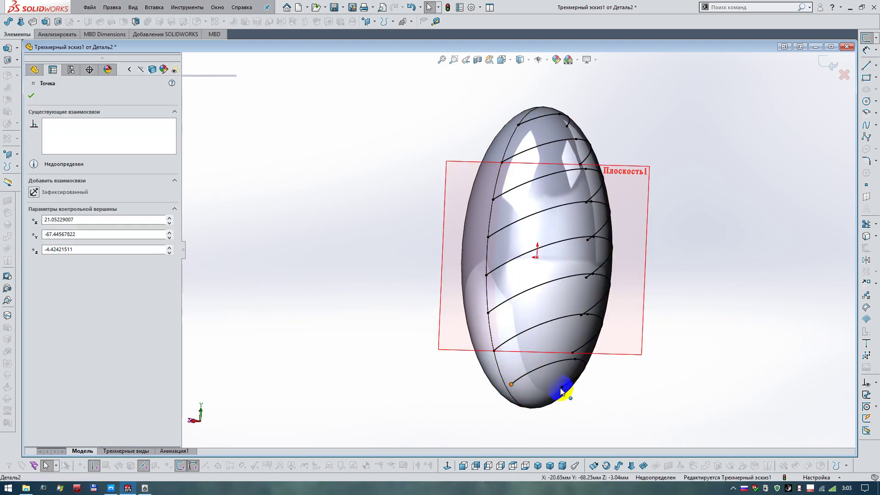
{"action": "left_click", "coordinate": [472, 351]}
{"action": "left_click", "coordinate": [453, 352], "text": "ctrl"}
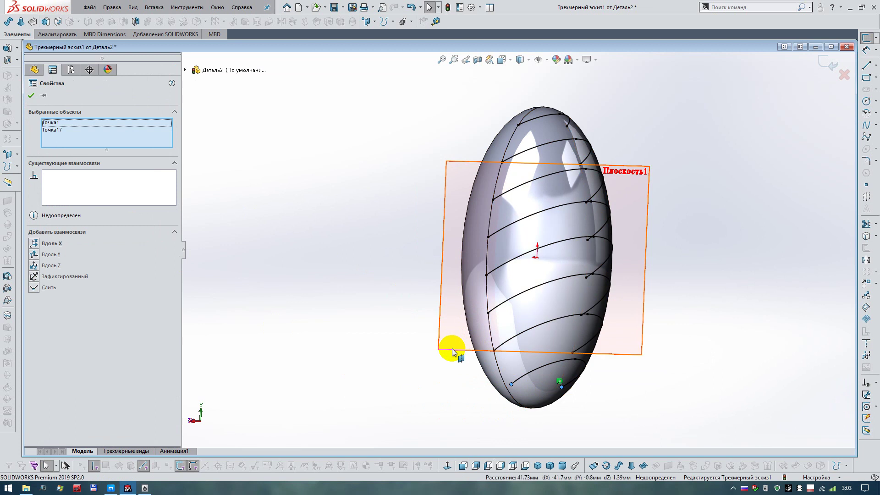
{"action": "left_click", "coordinate": [453, 350], "text": "ctrl"}
{"action": "left_click", "coordinate": [506, 307]}
Reshape the second curve's end and select both its endpoints together with Плоскость1
{"action": "left_click", "coordinate": [453, 397]}
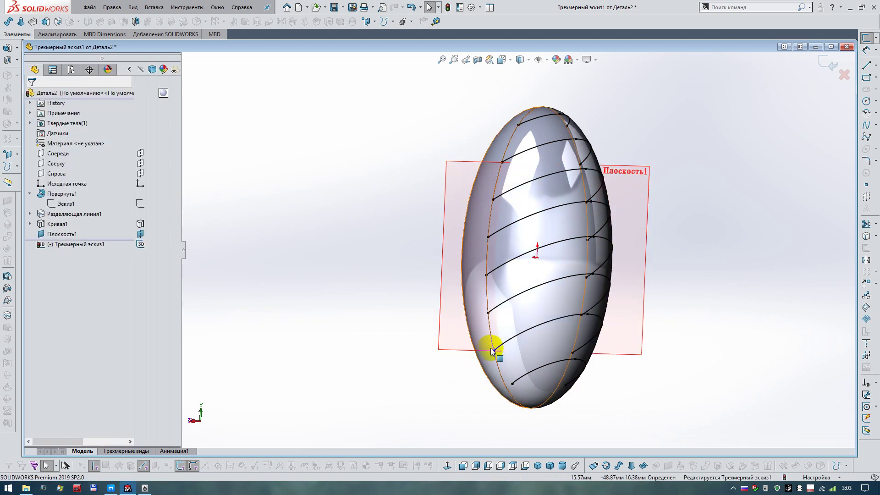
{"action": "left_click_drag", "start_coordinate": [518, 343], "coordinate": [506, 352]}
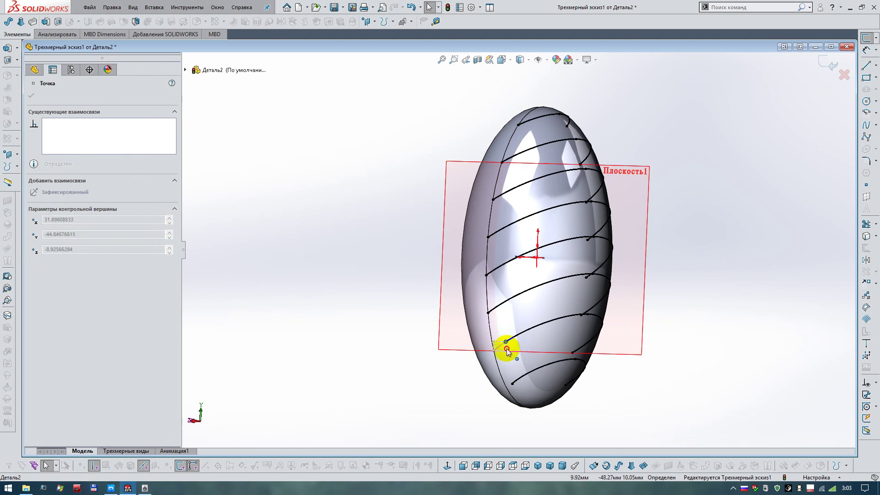
{"action": "left_click", "coordinate": [515, 347]}
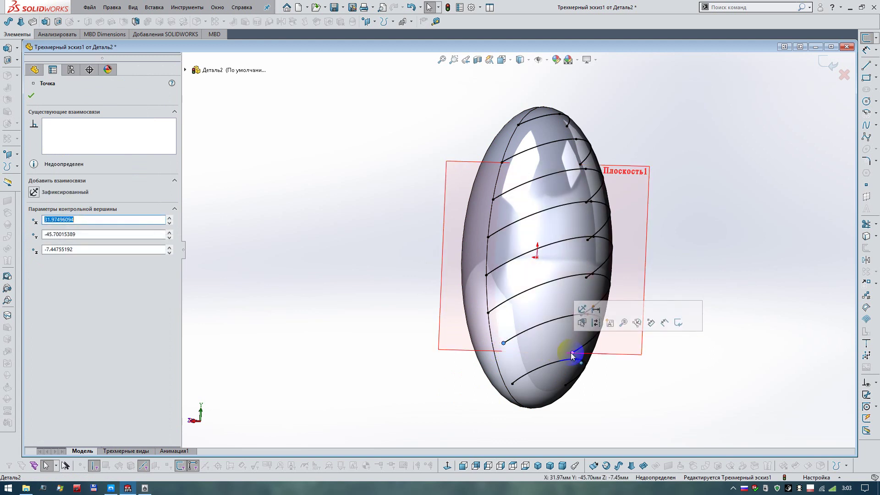
{"action": "left_click_drag", "start_coordinate": [586, 350], "coordinate": [592, 344]}
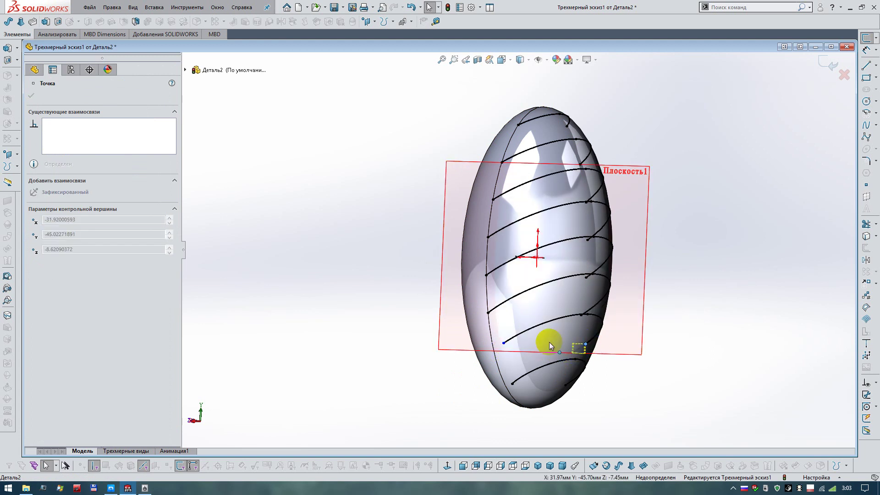
{"action": "left_click", "coordinate": [504, 342], "text": "ctrl"}
{"action": "left_click", "coordinate": [451, 345], "text": "ctrl"}
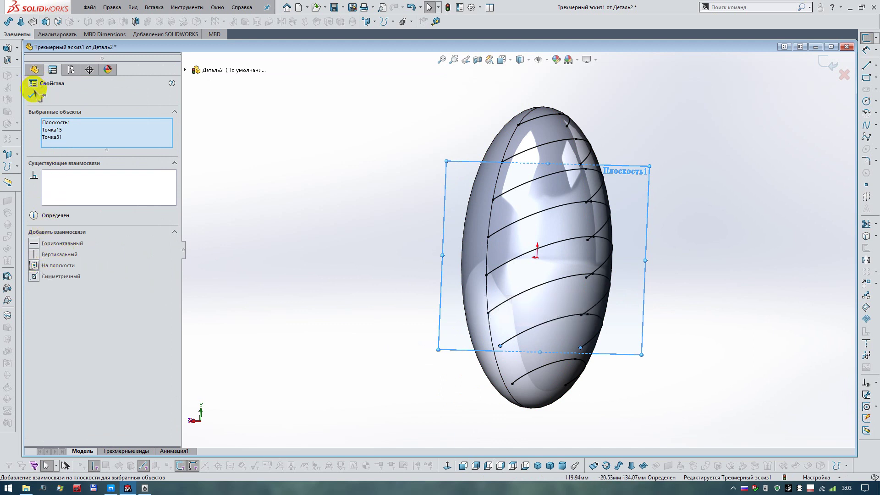
Constrain the second curve's endpoints onto Плоскость1
{"action": "left_click", "coordinate": [32, 95]}
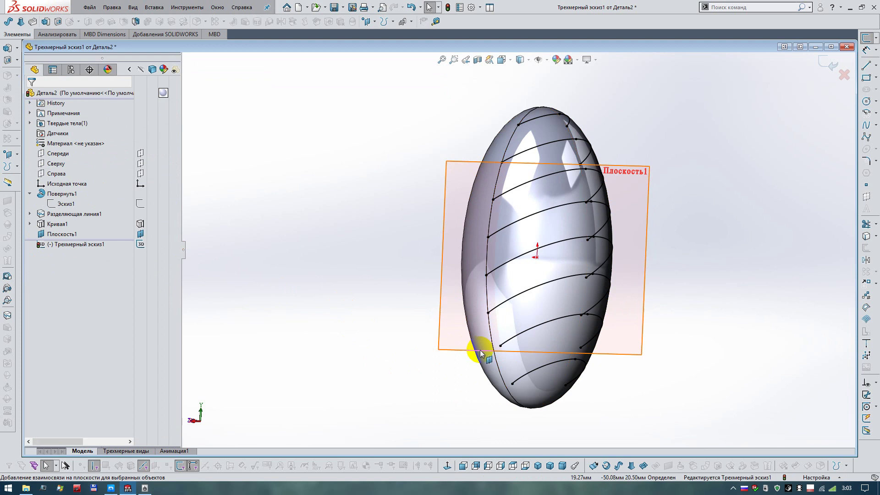
{"action": "left_click", "coordinate": [499, 346]}
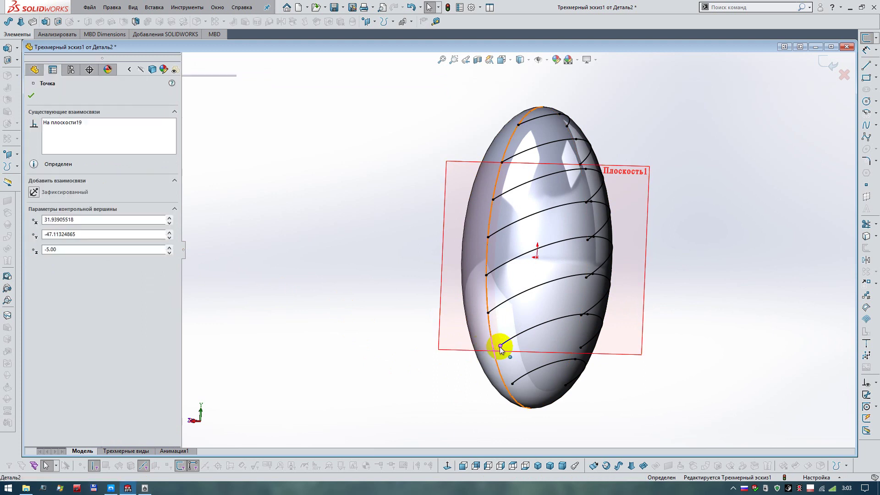
{"action": "left_click", "coordinate": [435, 379]}
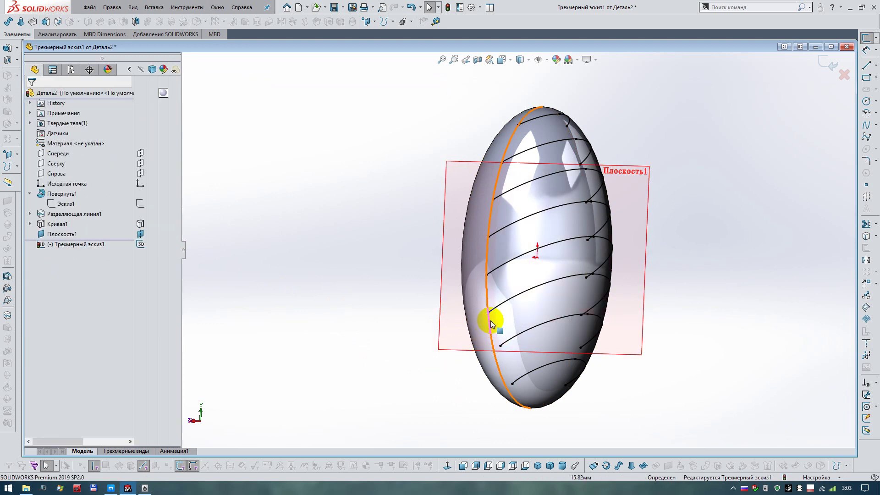
Move the third curve's endpoint up the egg and pin both endpoints to Плоскость1
{"action": "left_click", "coordinate": [512, 311]}
{"action": "left_click", "coordinate": [567, 320]}
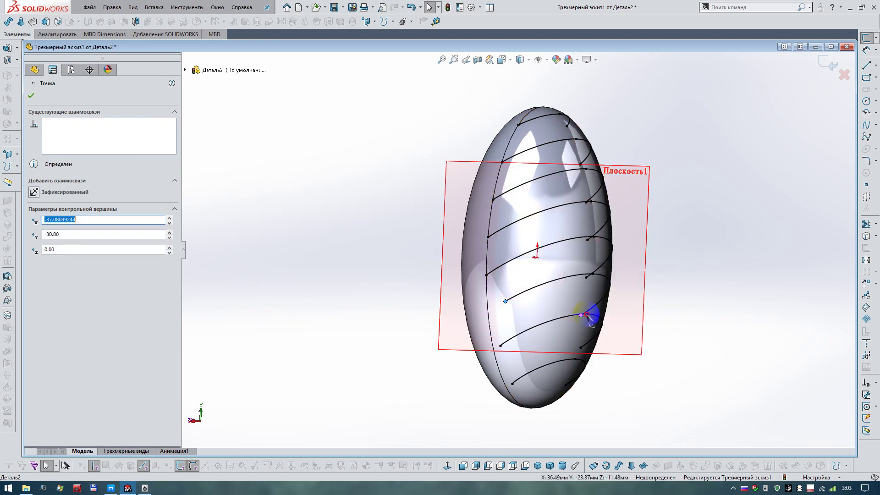
{"action": "left_click_drag", "start_coordinate": [582, 316], "coordinate": [596, 306]}
{"action": "left_click", "coordinate": [505, 301]}
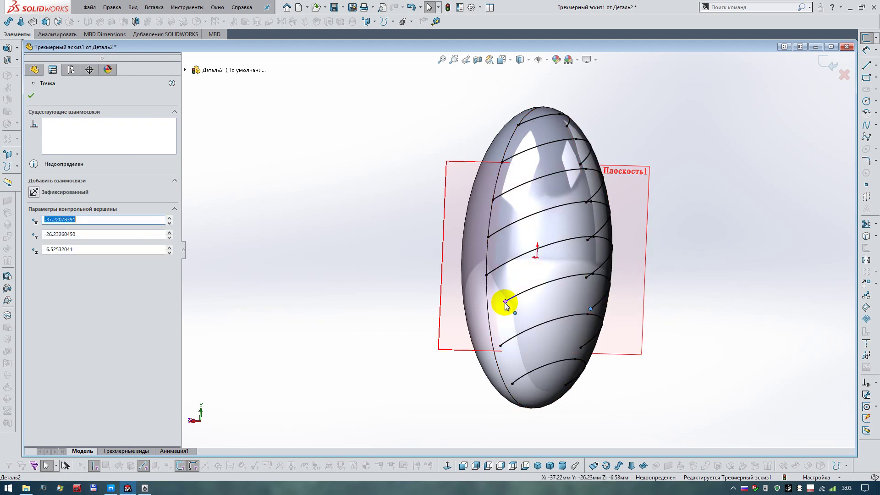
{"action": "left_click", "coordinate": [634, 175], "text": "ctrl"}
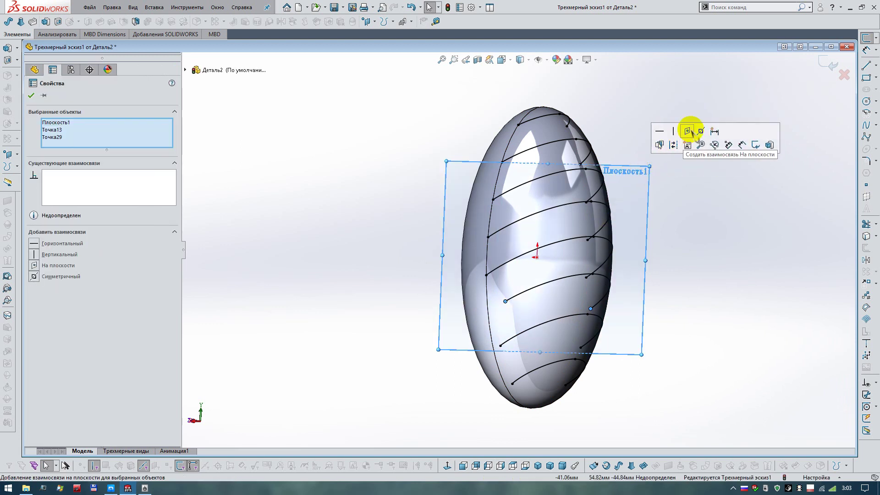
{"action": "left_click", "coordinate": [688, 131]}
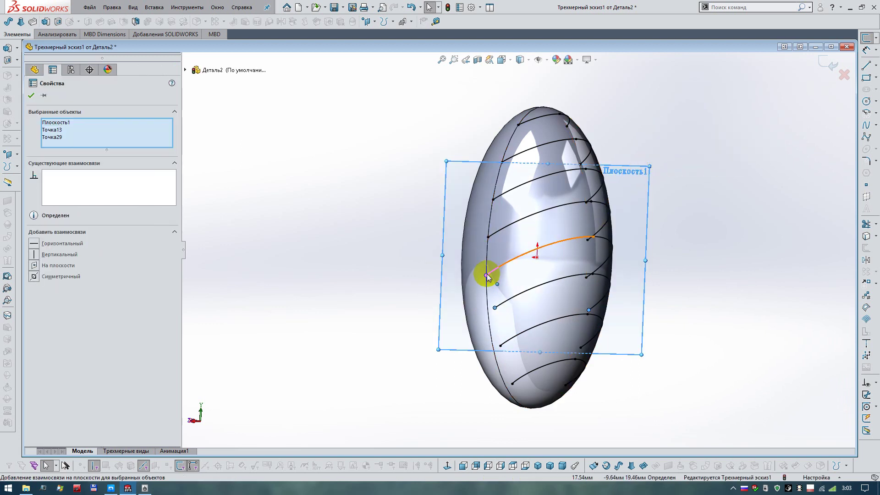
Shift the fourth curve's endpoint toward the egg's middle and pin its endpoints to Плоскость1
{"action": "left_click_drag", "start_coordinate": [519, 269], "coordinate": [581, 287]}
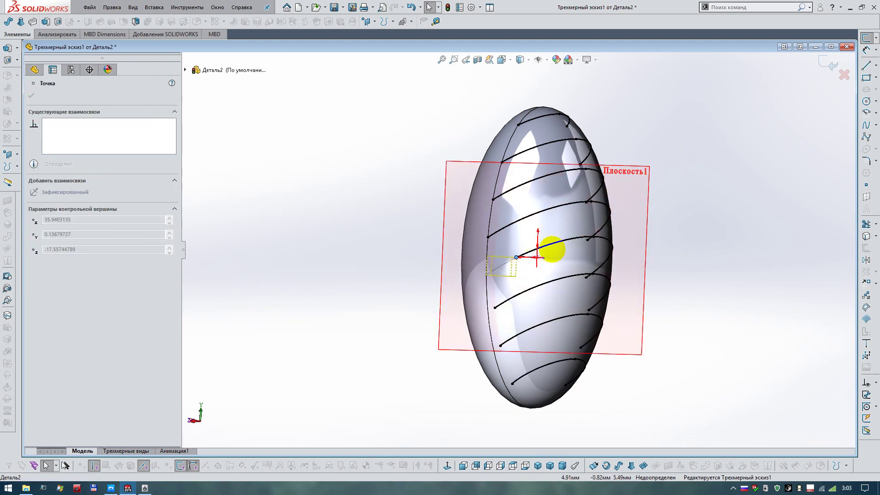
{"action": "left_click_drag", "start_coordinate": [586, 277], "coordinate": [632, 206]}
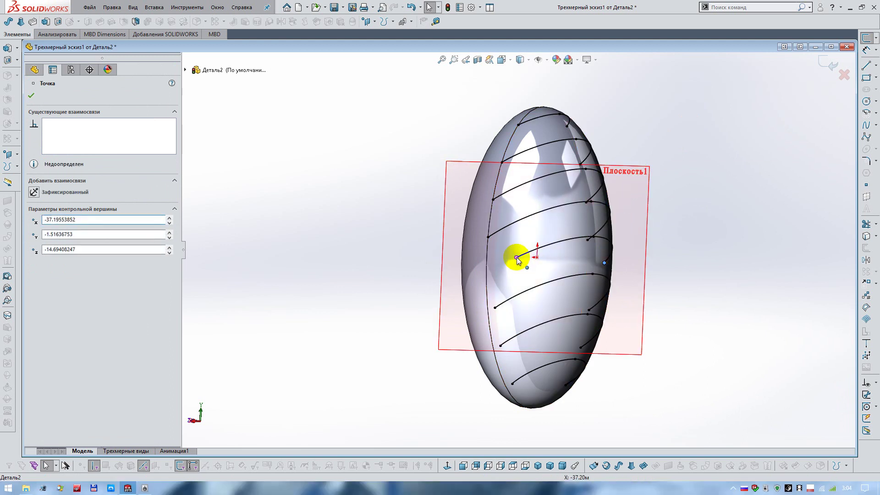
{"action": "left_click", "coordinate": [623, 176]}
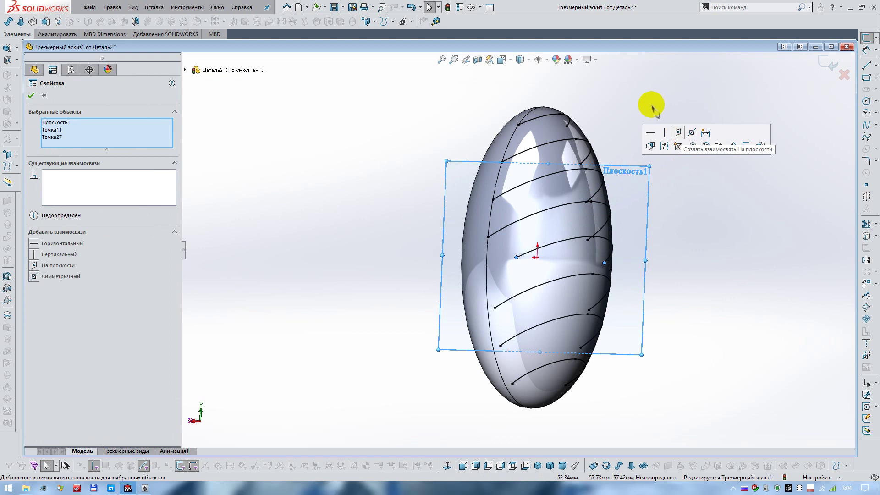
{"action": "left_click", "coordinate": [678, 132]}
{"action": "middle_click_drag", "start_coordinate": [613, 173], "coordinate": [501, 284]}
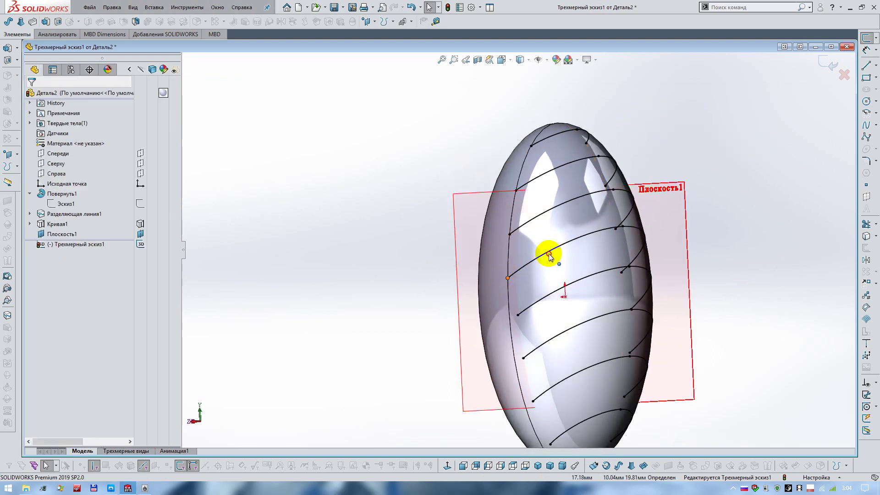
Adjust the next curve's endpoint and tangent, then put its endpoints on Плоскость1
{"action": "left_click_drag", "start_coordinate": [550, 255], "coordinate": [619, 270]}
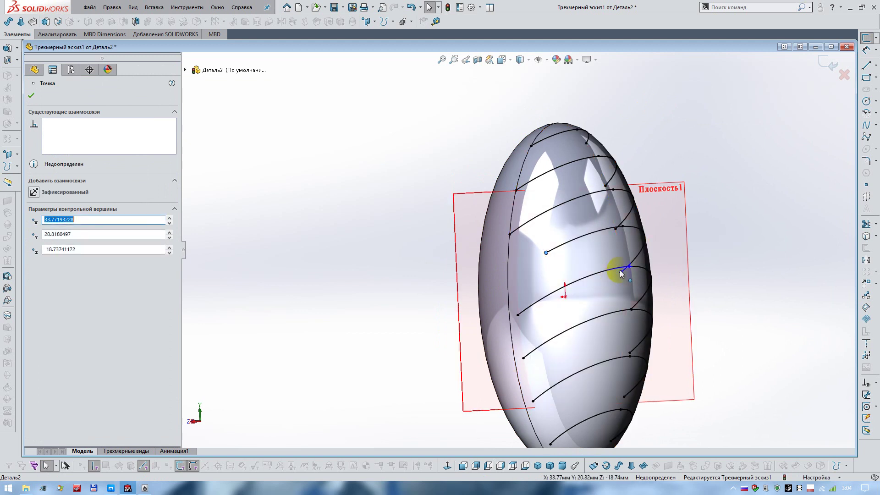
{"action": "mouse_move", "coordinate": [629, 266]}
{"action": "left_mouse_down"}
{"action": "mouse_move", "coordinate": [651, 254]}
{"action": "mouse_move", "coordinate": [657, 218]}
{"action": "left_mouse_up"}
{"action": "left_click", "coordinate": [545, 253]}
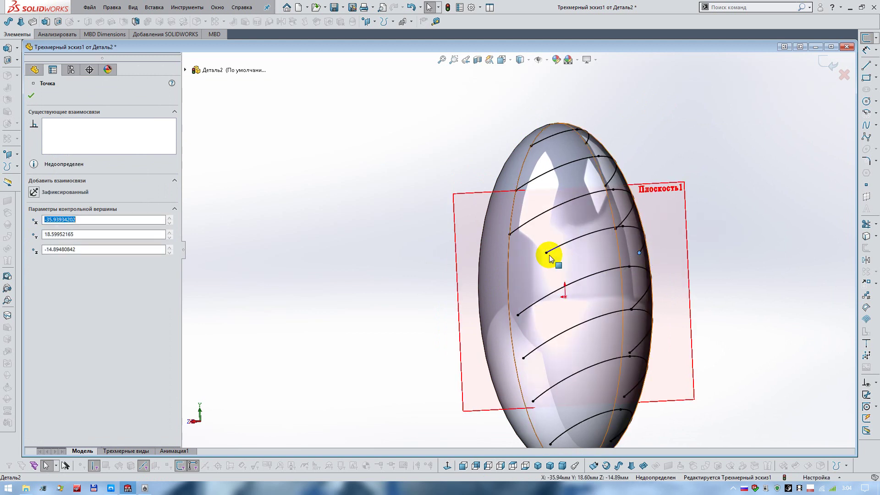
{"action": "left_click", "coordinate": [660, 193], "text": "ctrl"}
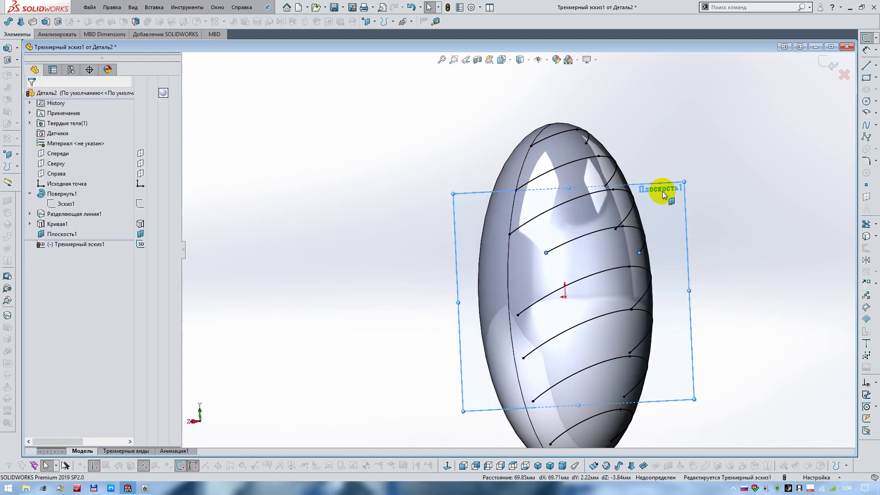
{"action": "left_click", "coordinate": [717, 151]}
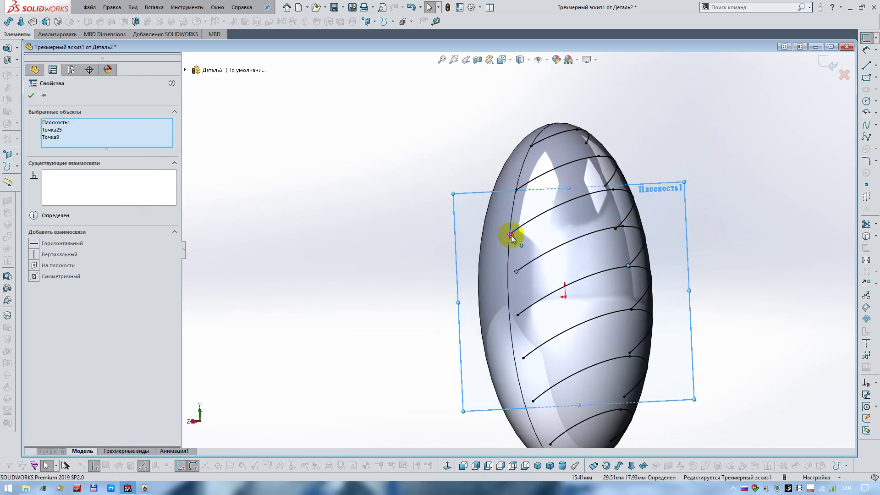
Slide the upper curve's endpoint along the surface and exit the 3D sketch
{"action": "left_click_drag", "start_coordinate": [510, 235], "coordinate": [544, 213]}
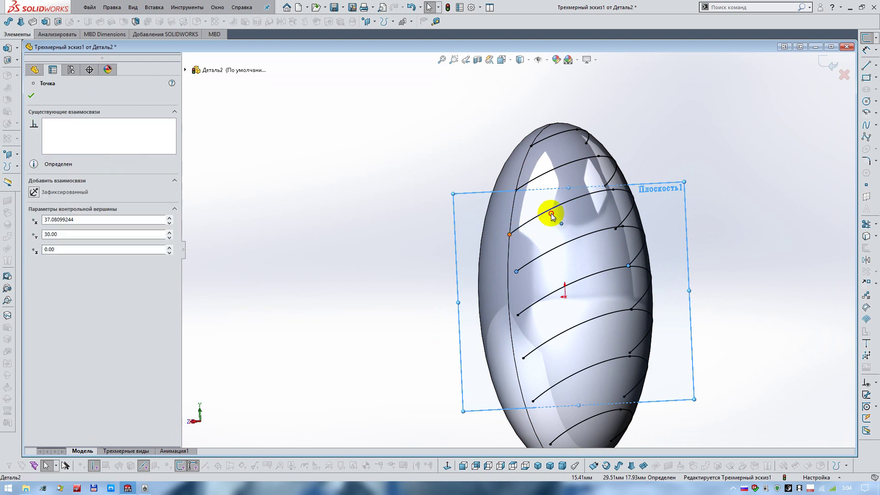
{"action": "left_click", "coordinate": [614, 230]}
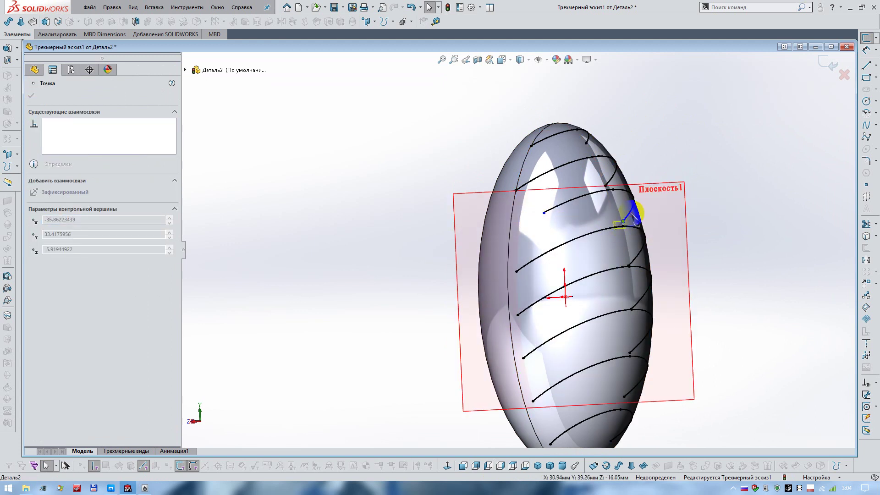
{"action": "left_click", "coordinate": [543, 213]}
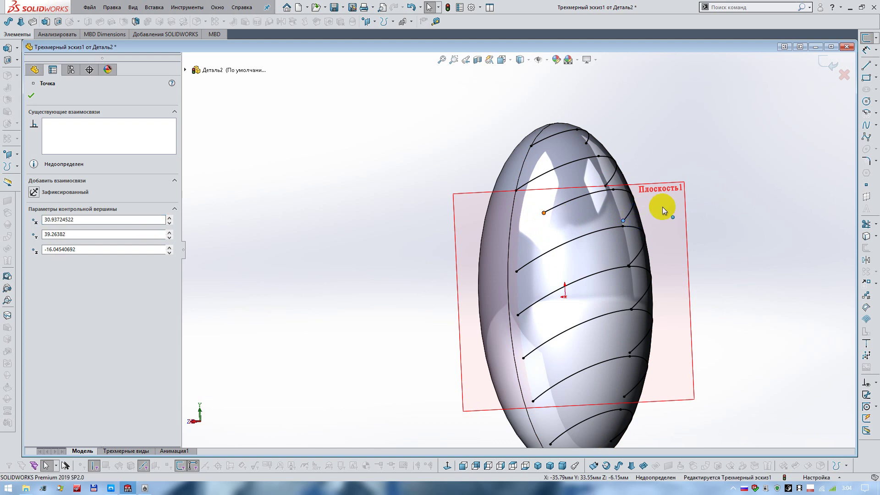
{"action": "key", "text": "ctrl+b"}
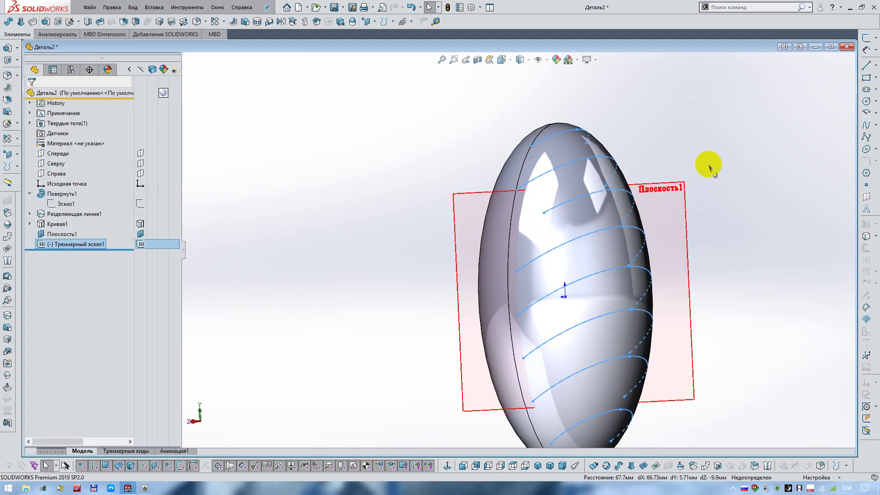
Reopen Трехмерный эскиз1 and put the selected spline points on Плоскость1
{"action": "key", "text": "Escape"}
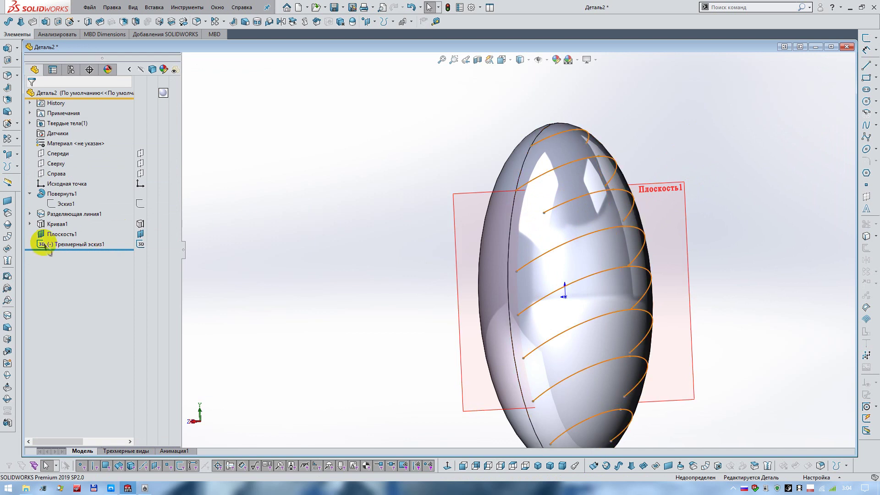
{"action": "left_click", "coordinate": [71, 244]}
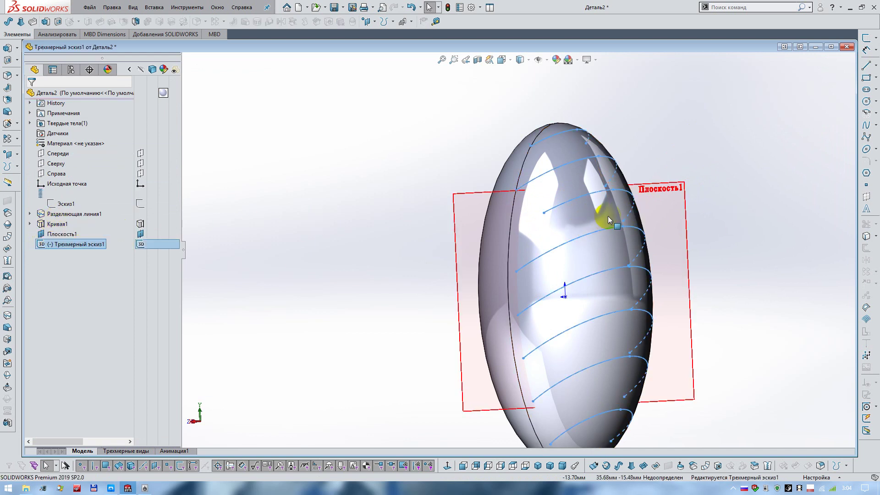
{"action": "double_click", "coordinate": [622, 222]}
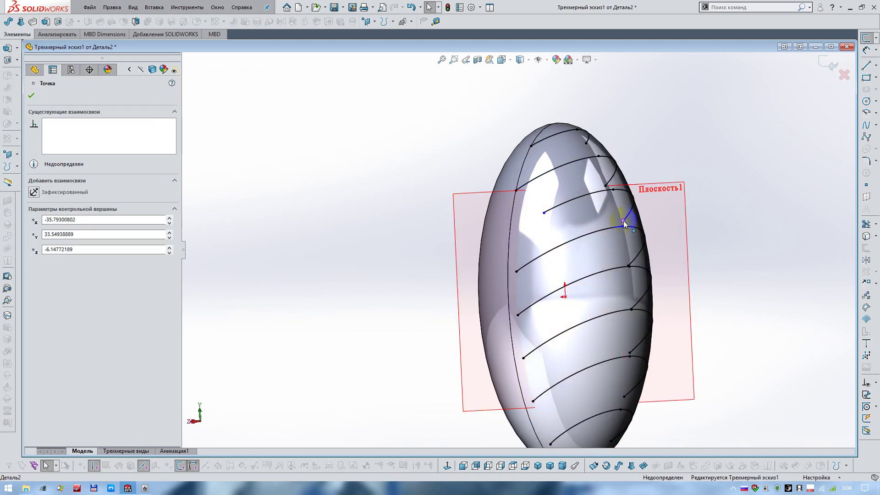
{"action": "left_click", "coordinate": [682, 195], "text": "ctrl"}
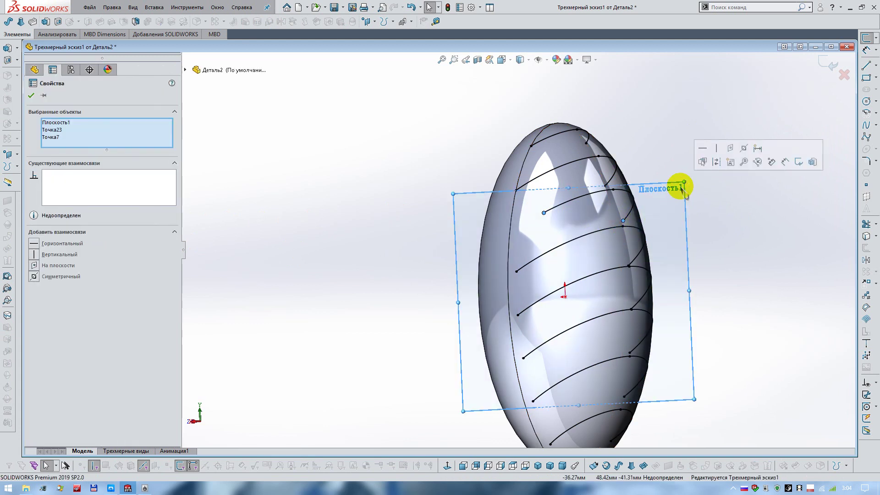
{"action": "left_click", "coordinate": [730, 148]}
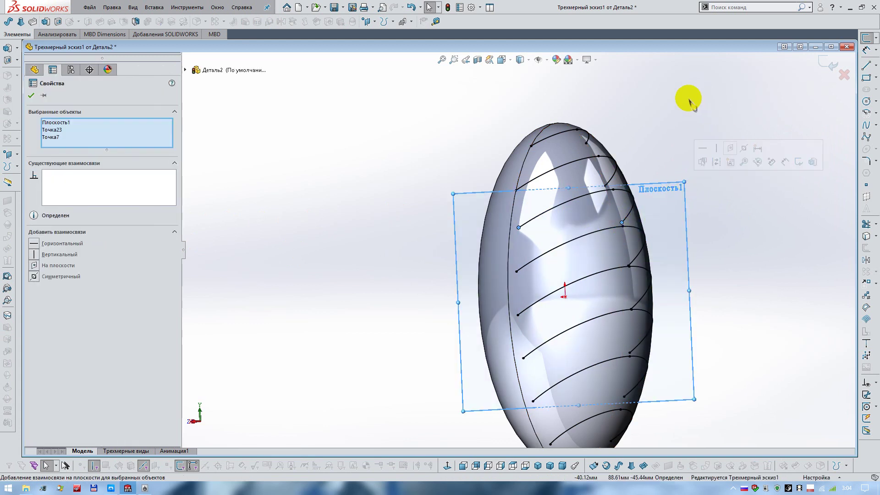
{"action": "key", "text": "Escape"}
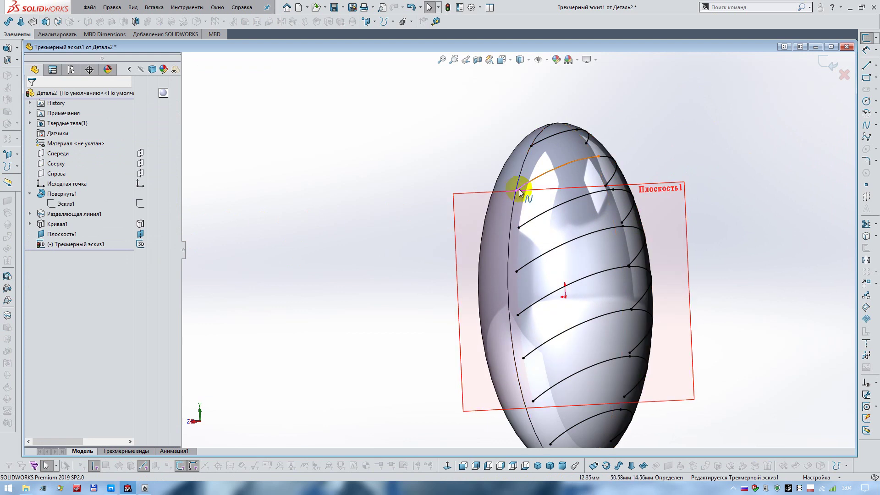
Move the next spline vertex up the egg and place both its endpoints on Плоскость1
{"action": "left_click_drag", "start_coordinate": [522, 188], "coordinate": [544, 175]}
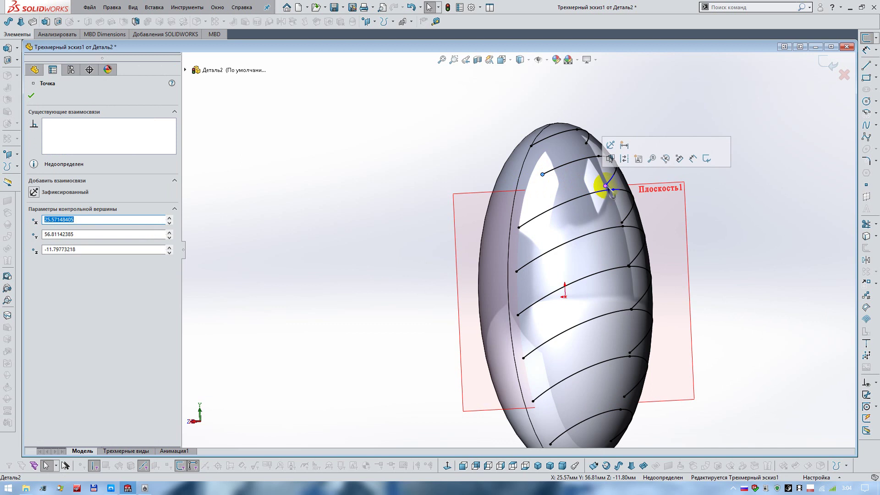
{"action": "left_click", "coordinate": [615, 166]}
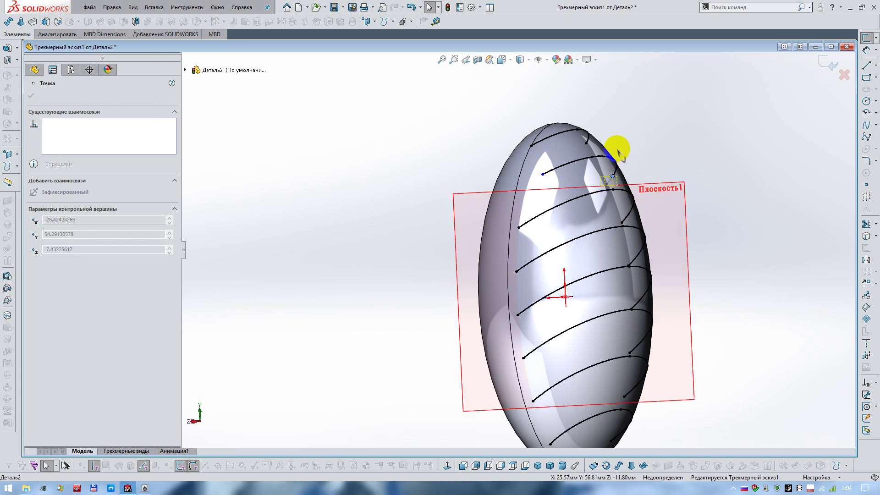
{"action": "left_click", "coordinate": [542, 174]}
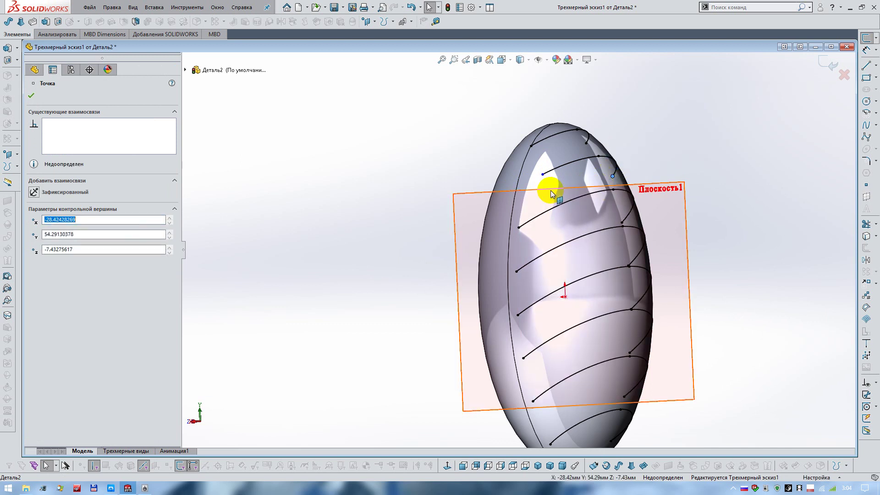
{"action": "left_click", "coordinate": [661, 195], "text": "ctrl"}
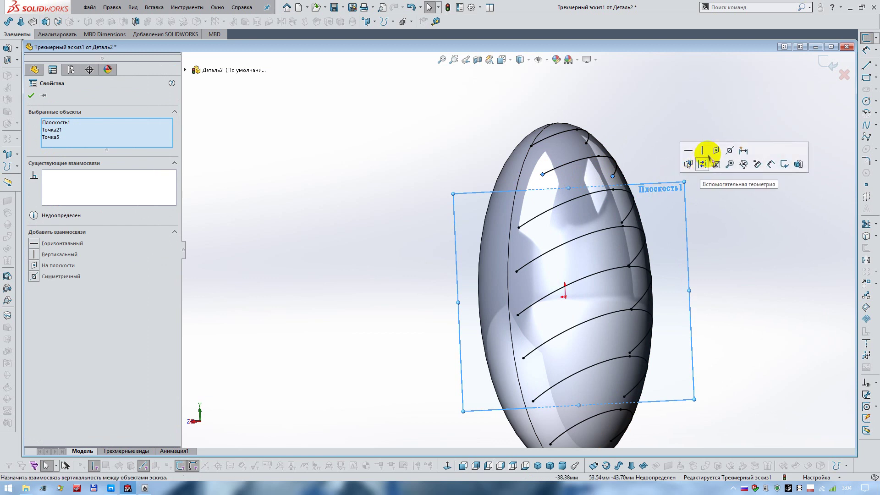
{"action": "left_click", "coordinate": [716, 151]}
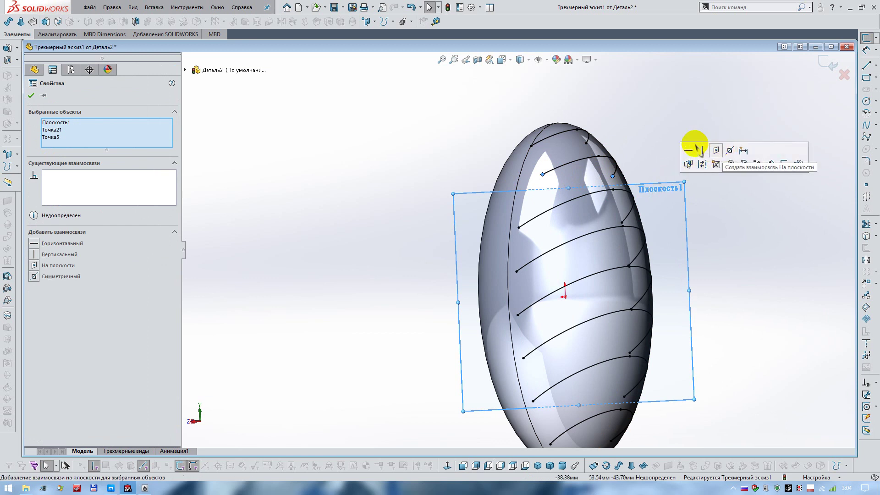
{"action": "left_click", "coordinate": [658, 120]}
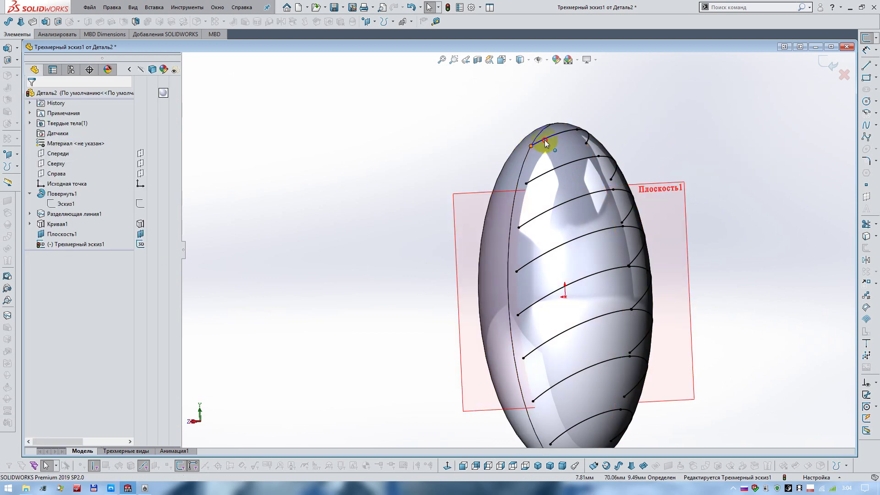
Drag the topmost spline endpoint toward the egg's tip, pin its endpoints to Плоскость1, and close the sketch
{"action": "left_click", "coordinate": [545, 139]}
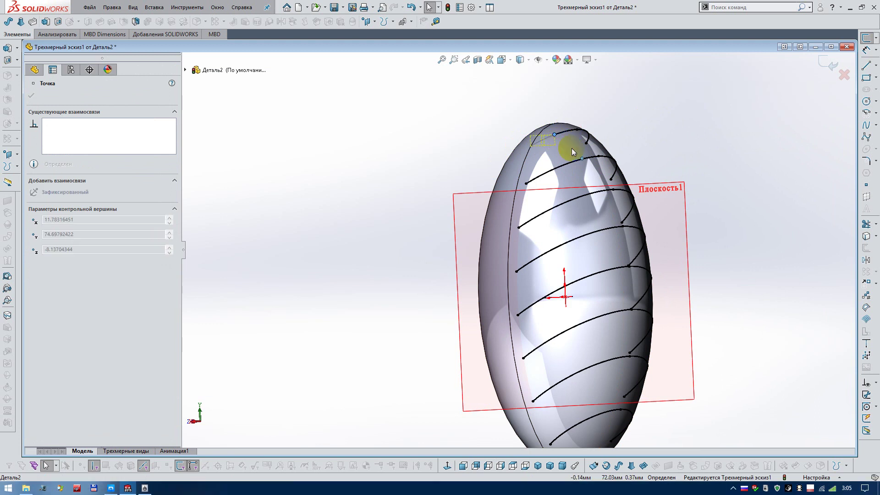
{"action": "left_click", "coordinate": [591, 135]}
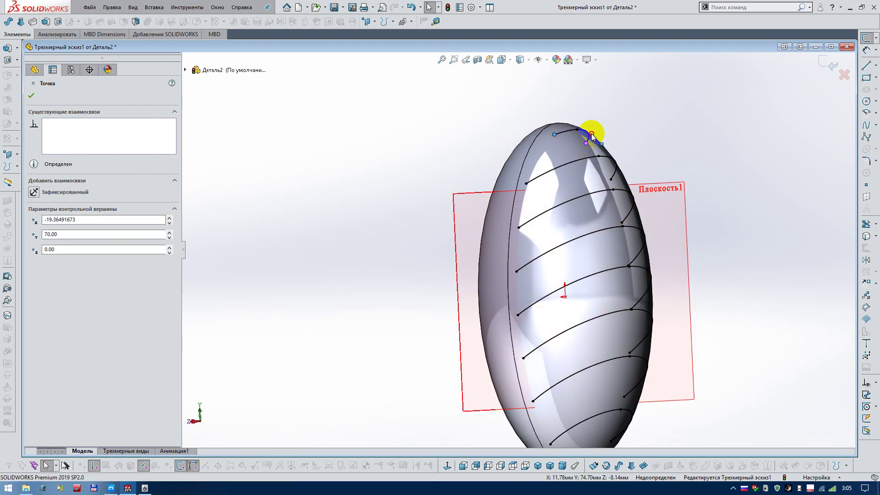
{"action": "left_click", "coordinate": [593, 129], "text": "ctrl"}
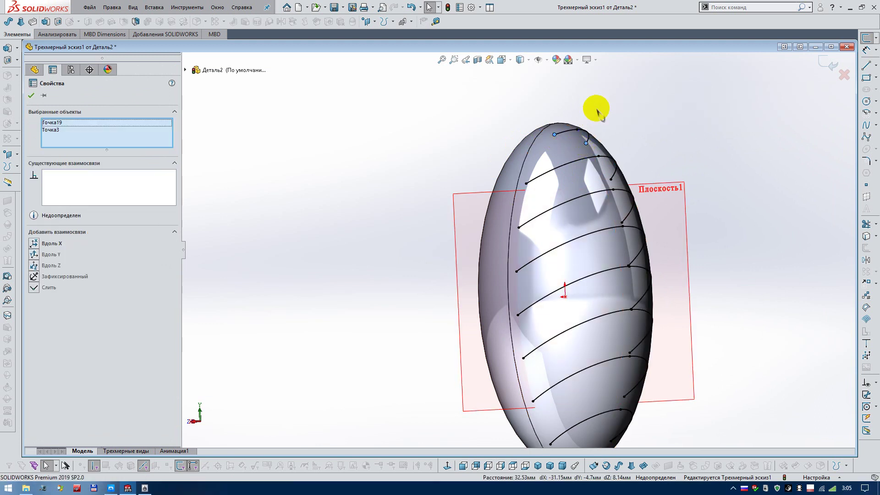
{"action": "scroll", "coordinate": [590, 123], "scroll_direction": "down", "scroll_amount": 5}
{"action": "key", "text": "Escape"}
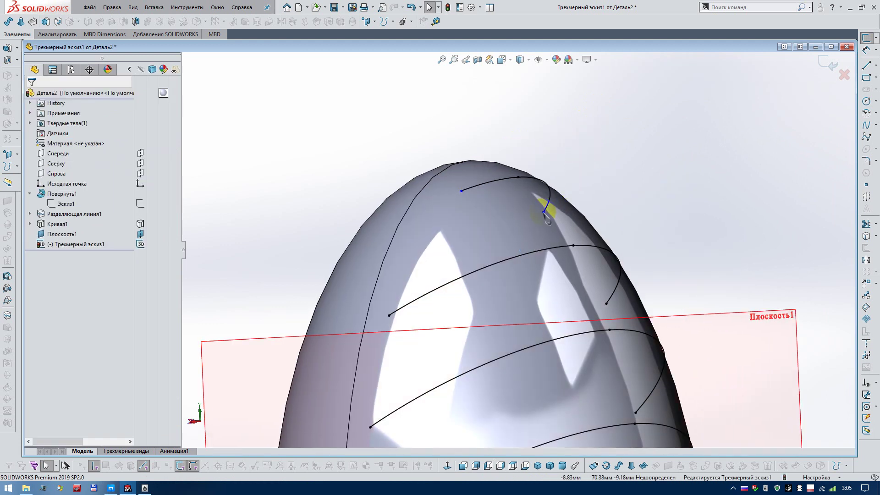
{"action": "left_click_drag", "start_coordinate": [543, 213], "coordinate": [576, 138]}
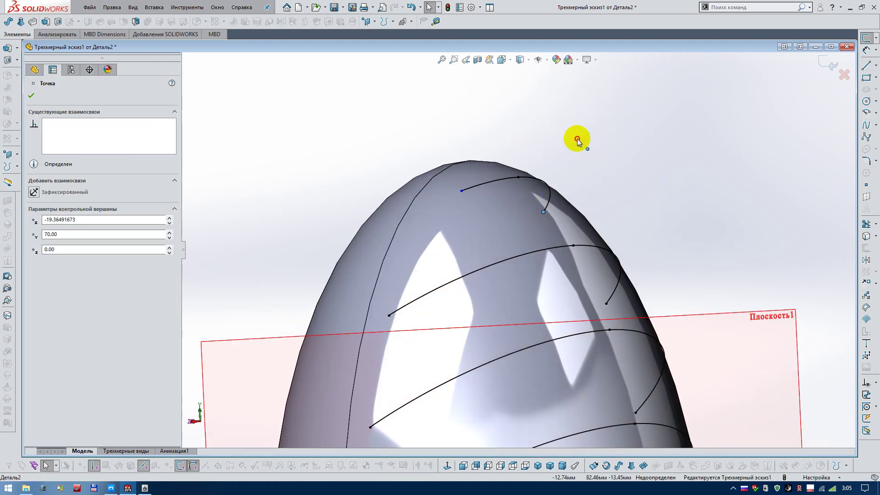
{"action": "left_click", "coordinate": [463, 190]}
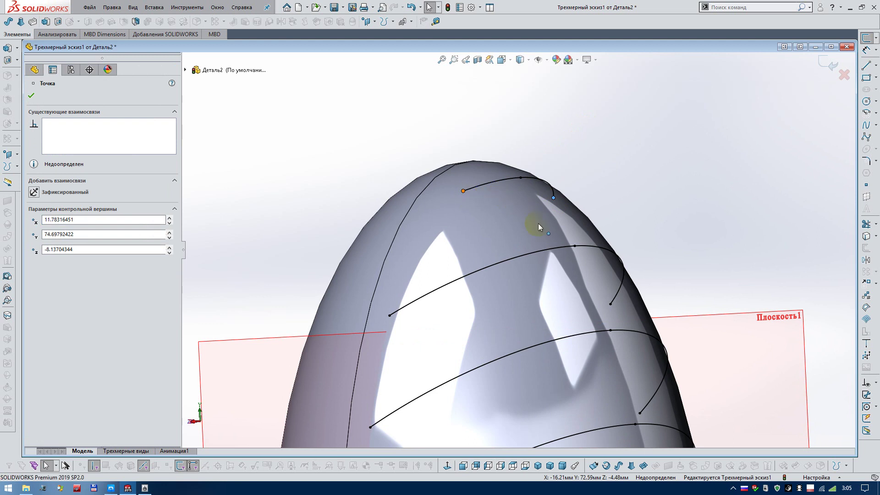
{"action": "left_click", "coordinate": [767, 344], "text": "ctrl"}
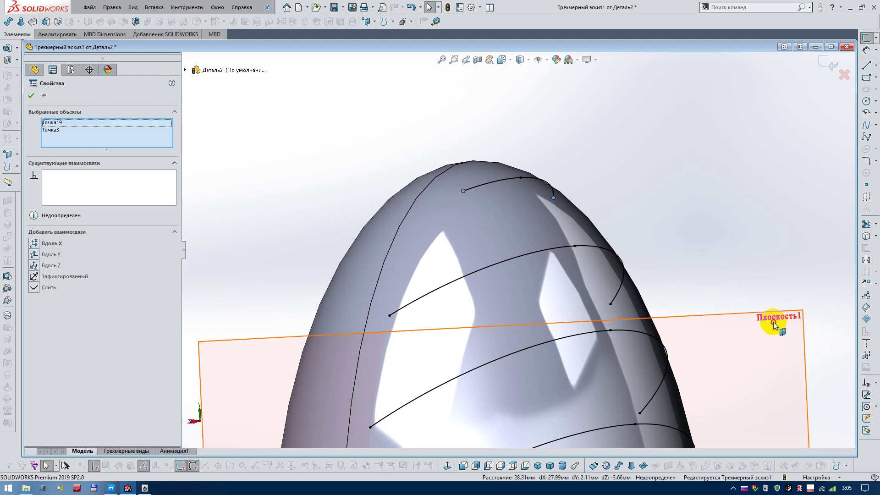
{"action": "left_click", "coordinate": [776, 281]}
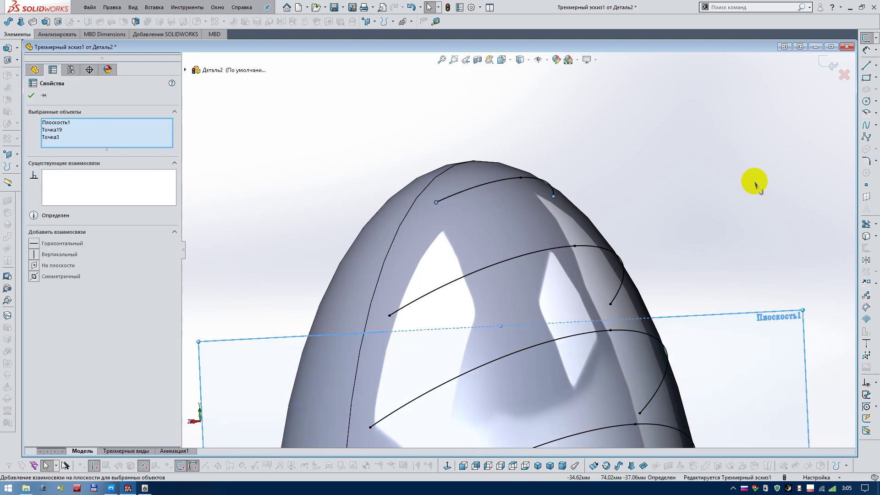
{"action": "left_click", "coordinate": [752, 183]}
{"action": "key", "text": "f"}
{"action": "left_click", "coordinate": [829, 64]}
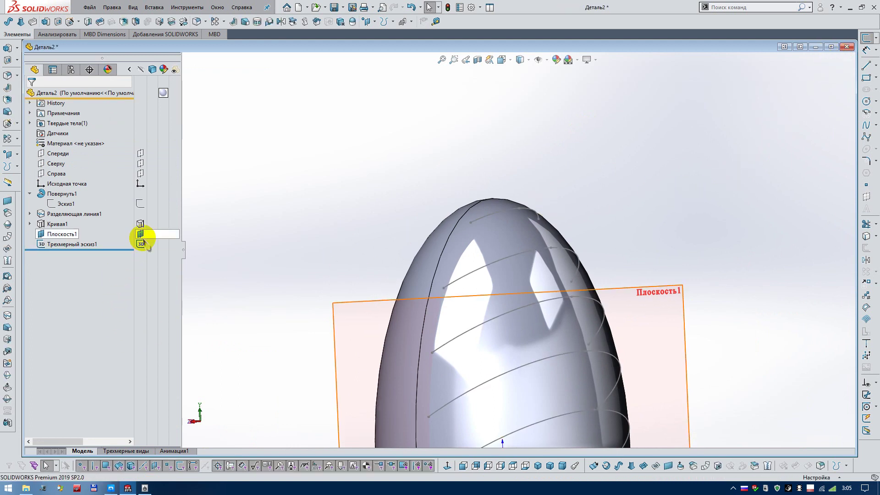
Zoom out and inspect the Справа plane and Плоскость1 against the grooved egg
{"action": "scroll", "coordinate": [304, 242], "scroll_direction": "up", "scroll_amount": 2}
{"action": "scroll", "coordinate": [307, 245], "scroll_direction": "up", "scroll_amount": 2}
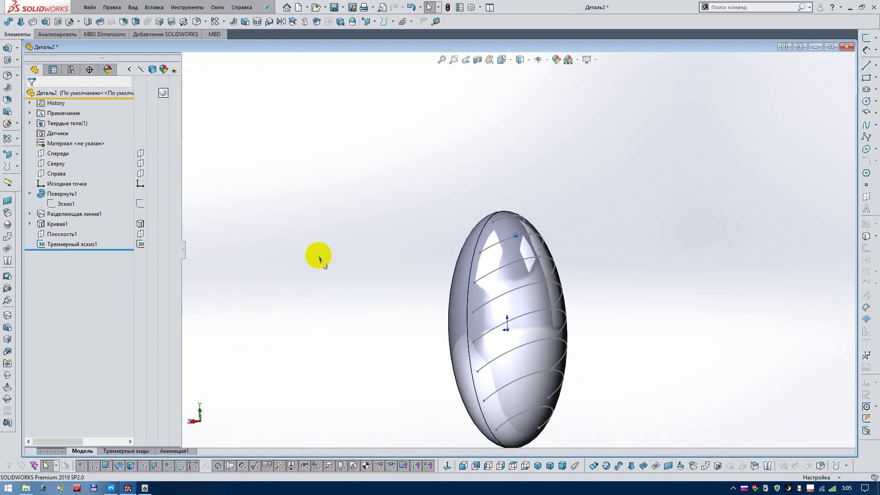
{"action": "left_click", "coordinate": [55, 174]}
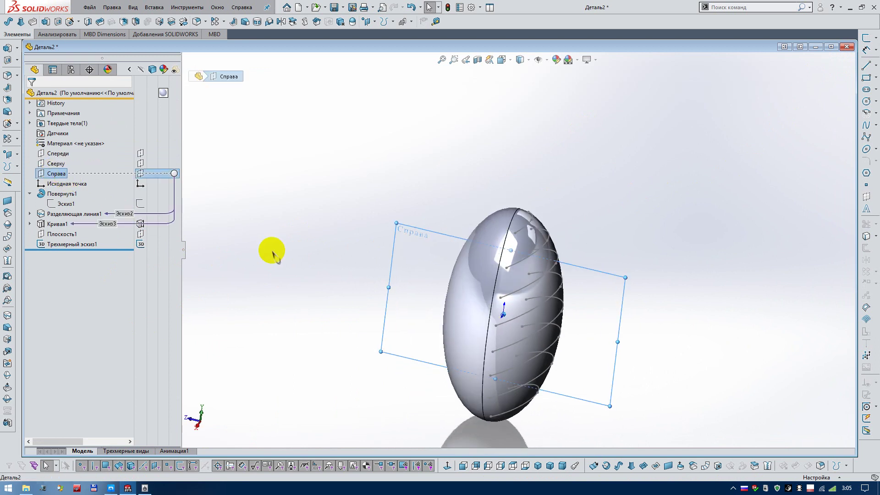
{"action": "left_click", "coordinate": [68, 234]}
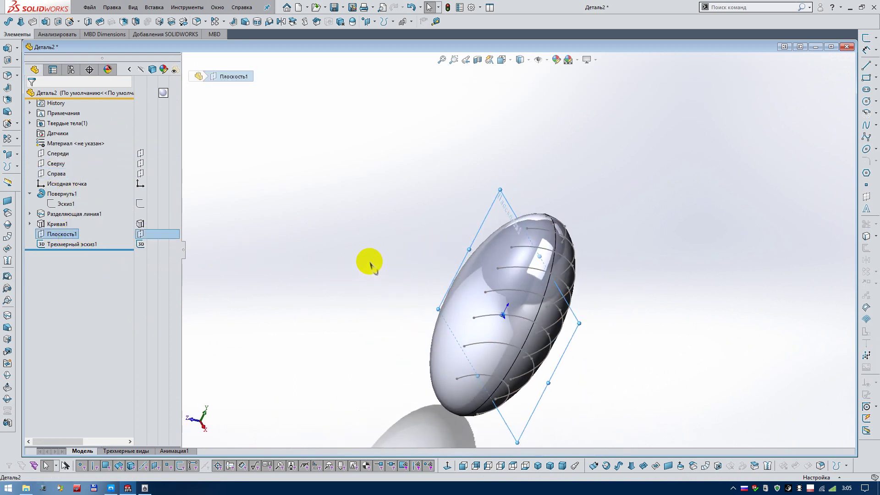
{"action": "left_click", "coordinate": [372, 334]}
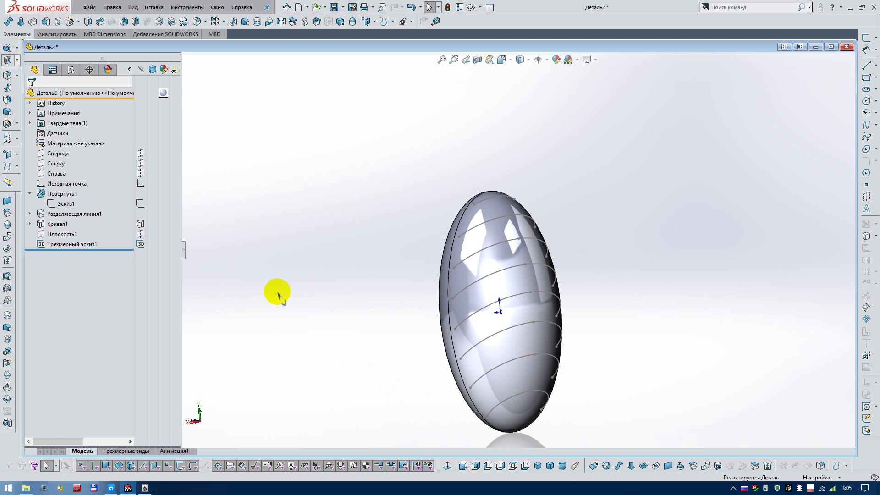
{"action": "right_click_drag", "start_coordinate": [277, 292], "coordinate": [277, 293]}
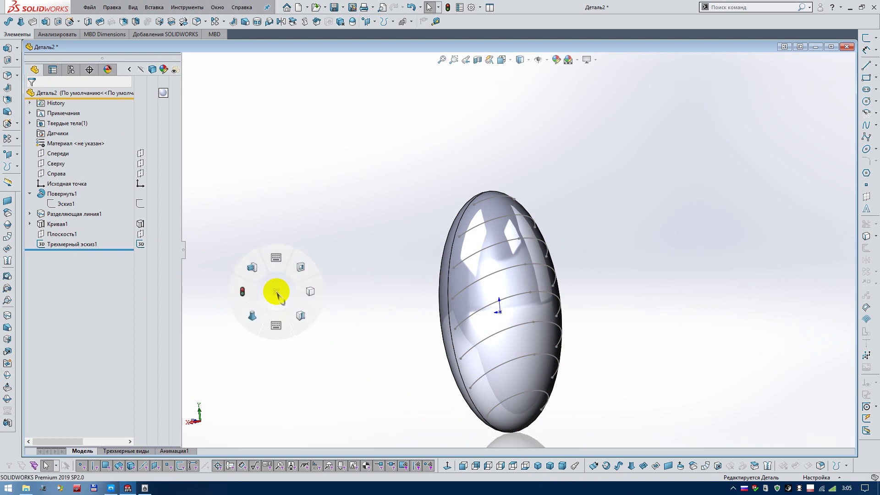
{"action": "left_click", "coordinate": [17, 61]}
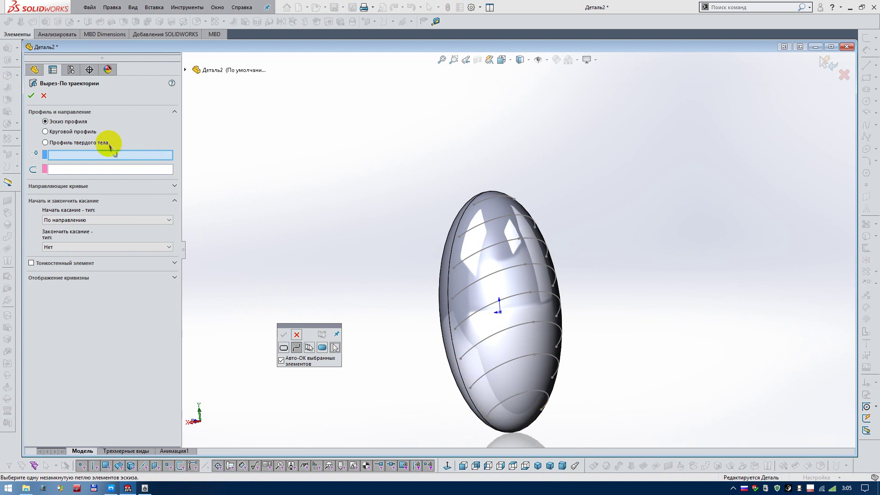
Sweep-cut a 3 mm circular-profile groove along the lowest curve, creating Вырез-По траектории1
{"action": "left_click", "coordinate": [86, 132]}
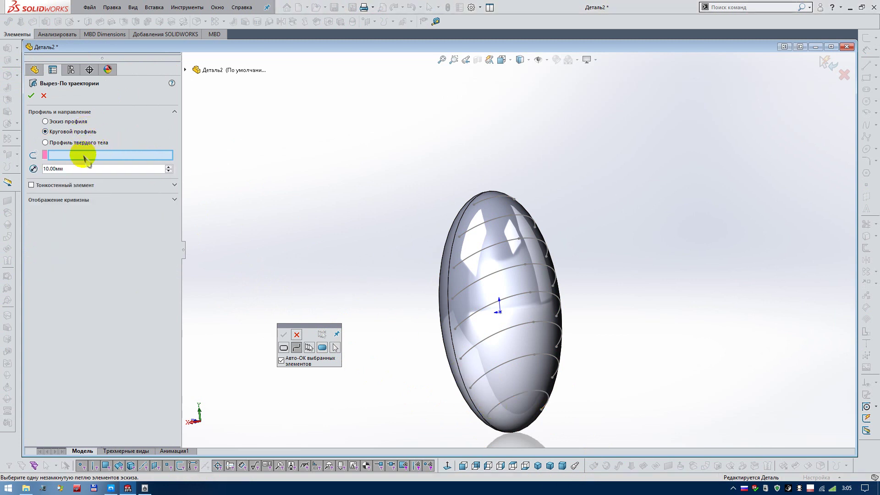
{"action": "left_click", "coordinate": [508, 405]}
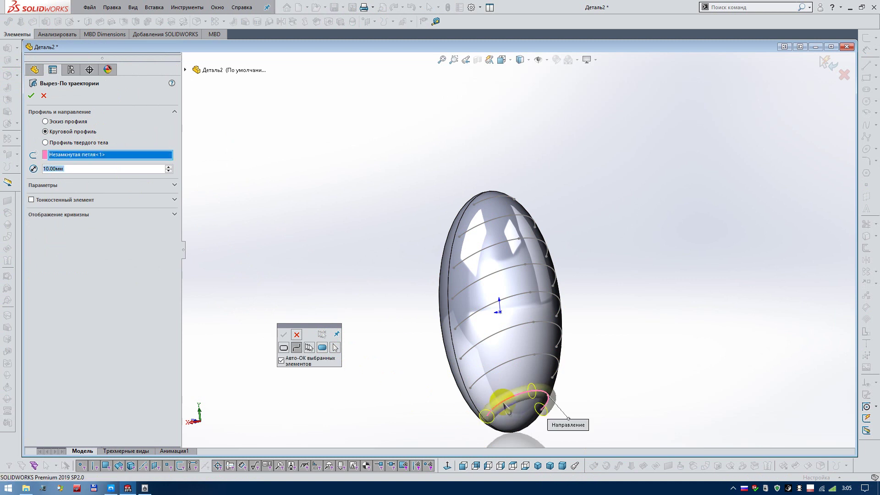
{"action": "type", "text": "3"}
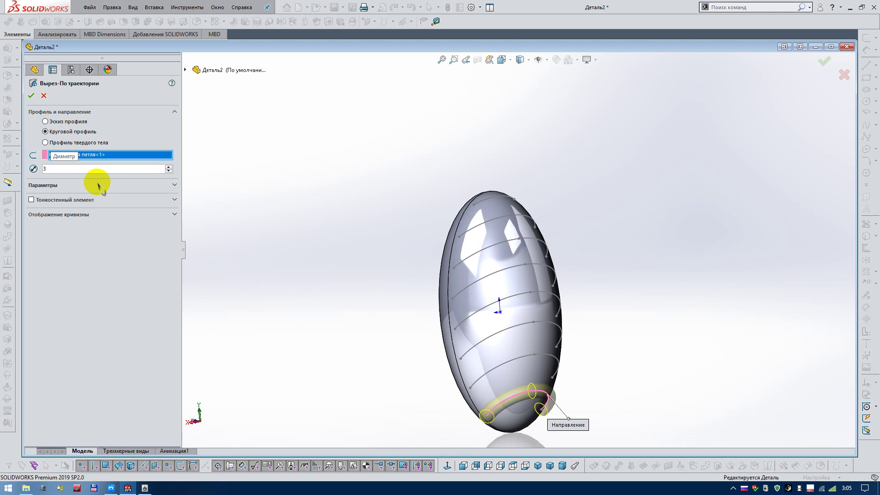
{"action": "left_click", "coordinate": [302, 219]}
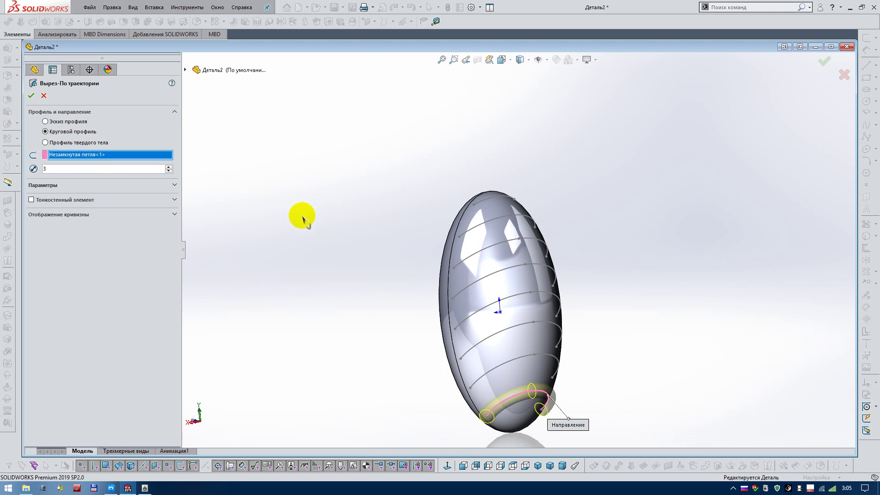
{"action": "left_click", "coordinate": [31, 96]}
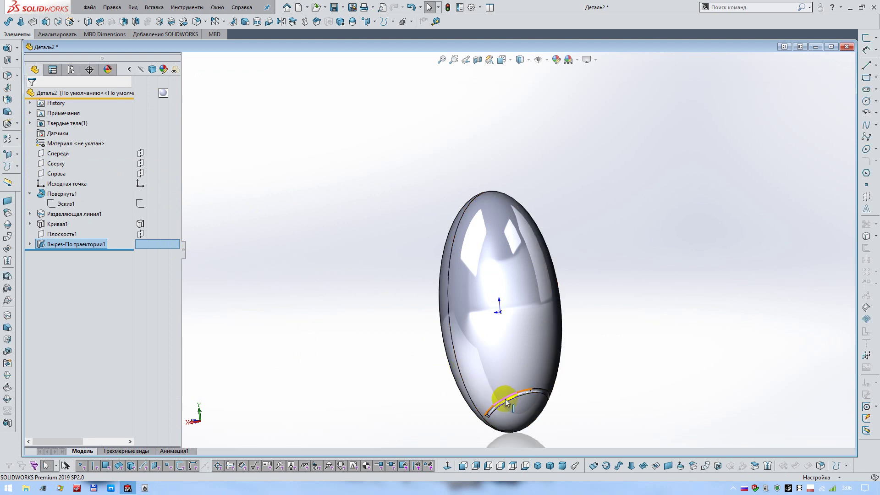
{"action": "scroll", "coordinate": [504, 399], "scroll_direction": "down", "scroll_amount": 3}
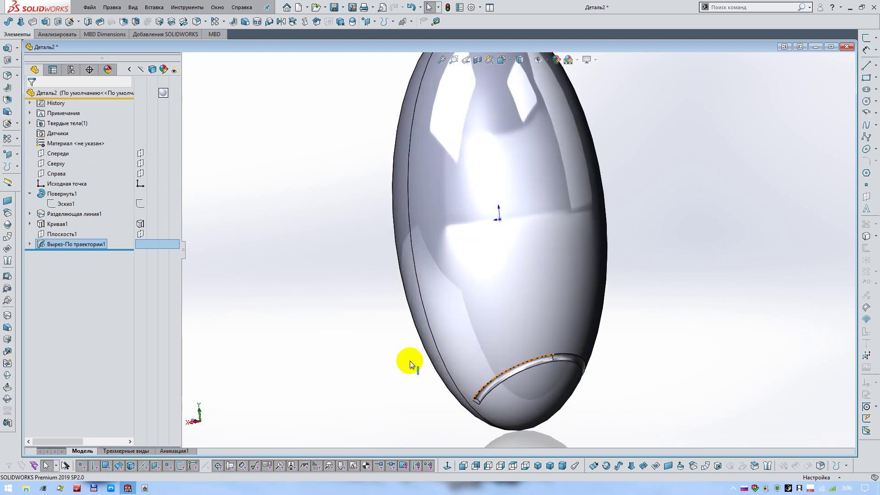
Repeat the sweep cut with a 3 mm circular profile along the second curve
{"action": "left_click", "coordinate": [29, 244]}
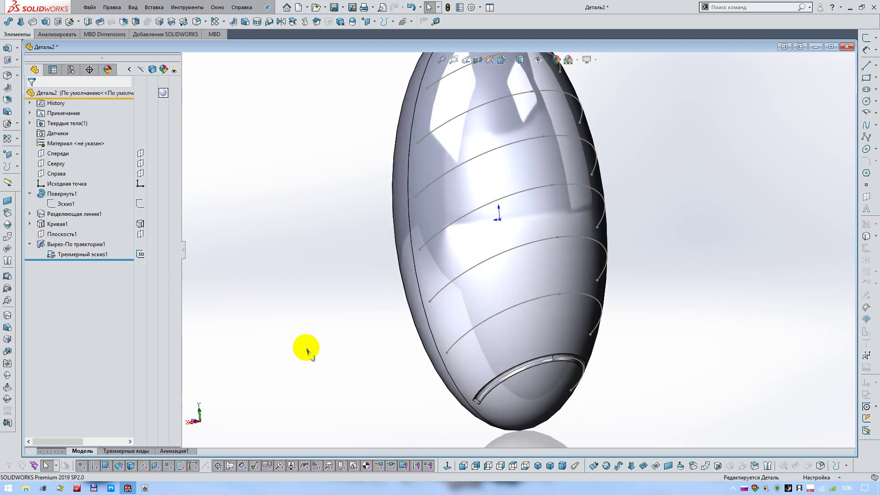
{"action": "right_click", "coordinate": [279, 259]}
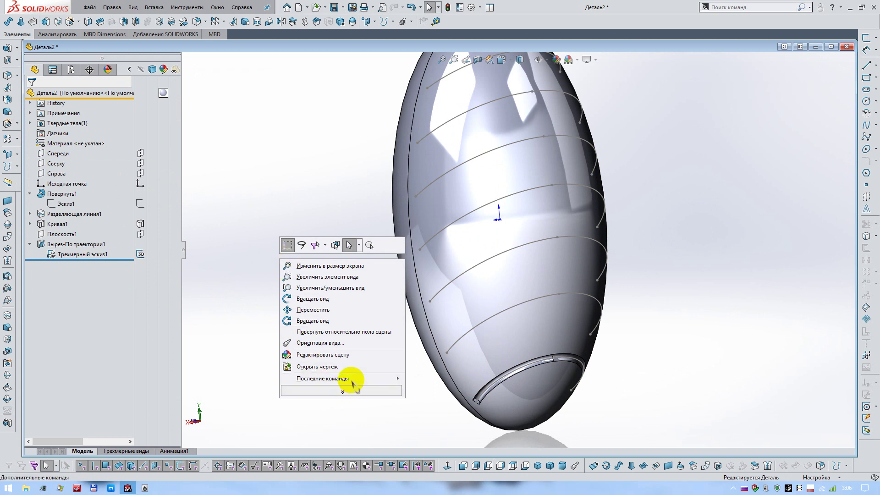
{"action": "mouse_move", "coordinate": [323, 378]}
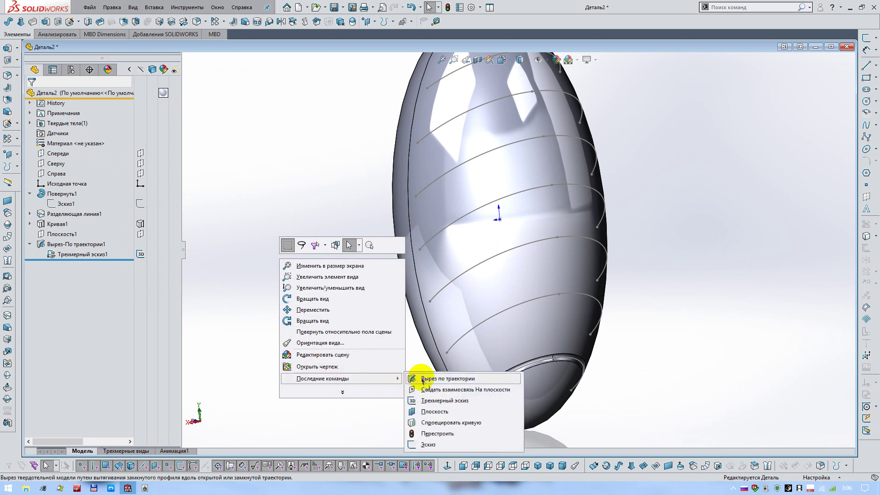
{"action": "left_click", "coordinate": [403, 360]}
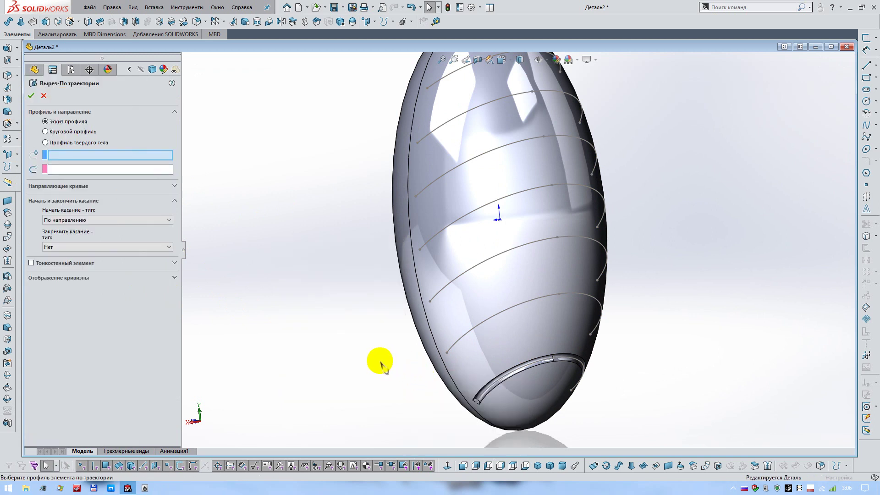
{"action": "left_click", "coordinate": [79, 132]}
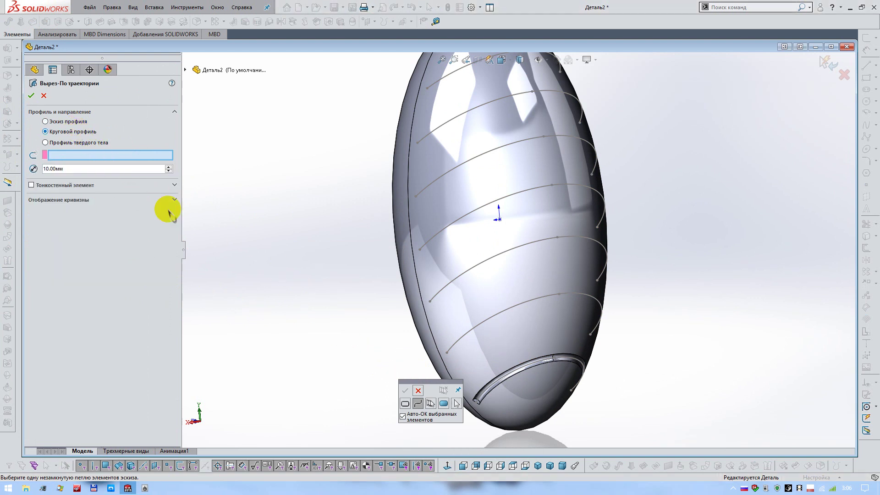
{"action": "left_click", "coordinate": [460, 339]}
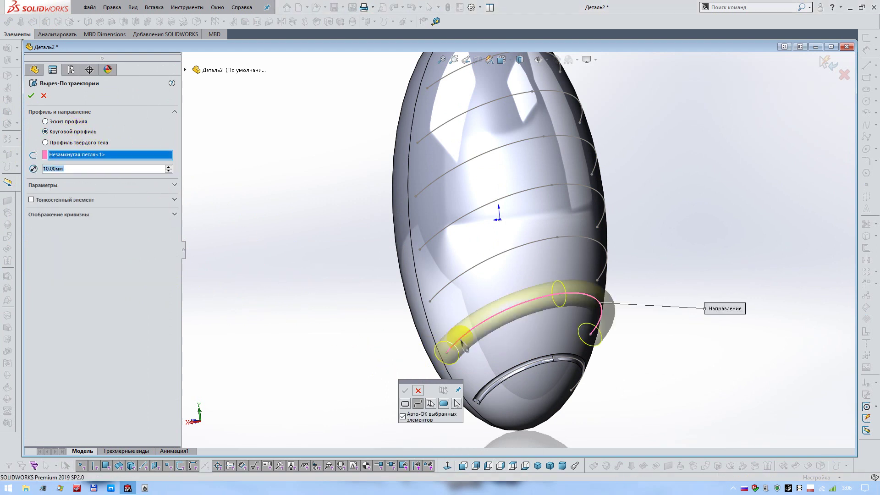
{"action": "type", "text": "3"}
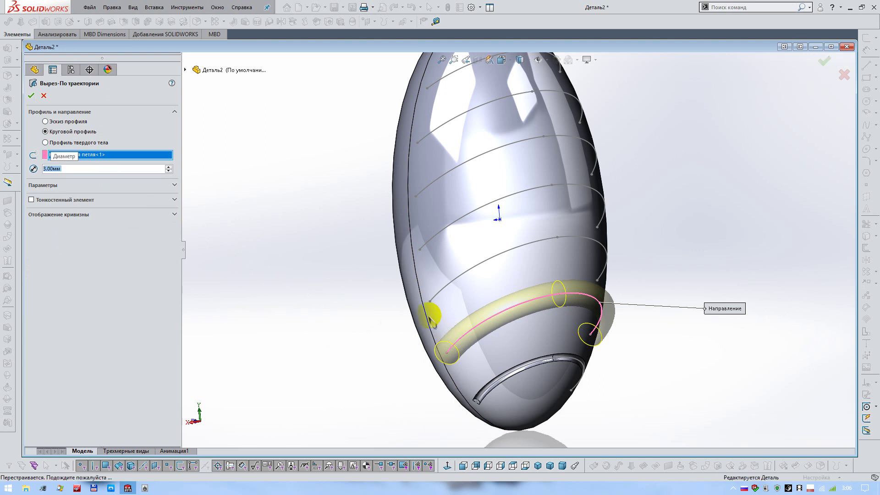
{"action": "key", "text": "Return"}
{"action": "key", "text": "Return"}
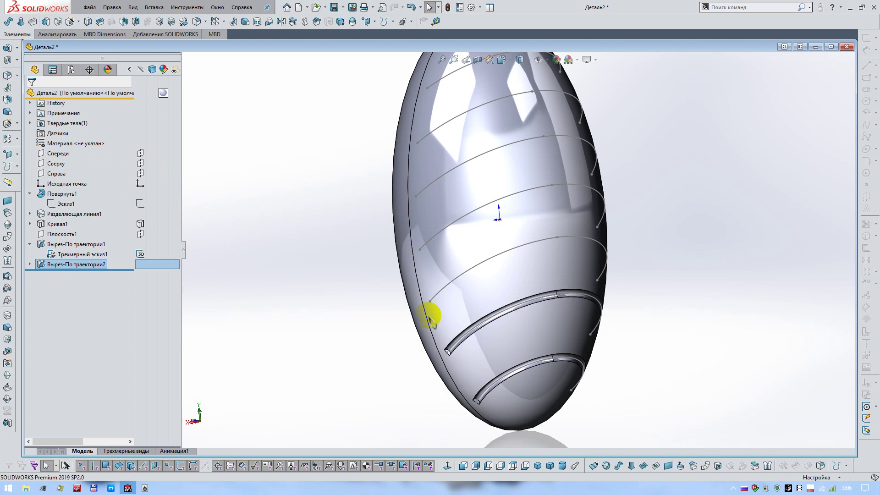
Cut a third 3 mm circular groove along the third curve
{"action": "right_click", "coordinate": [373, 334]}
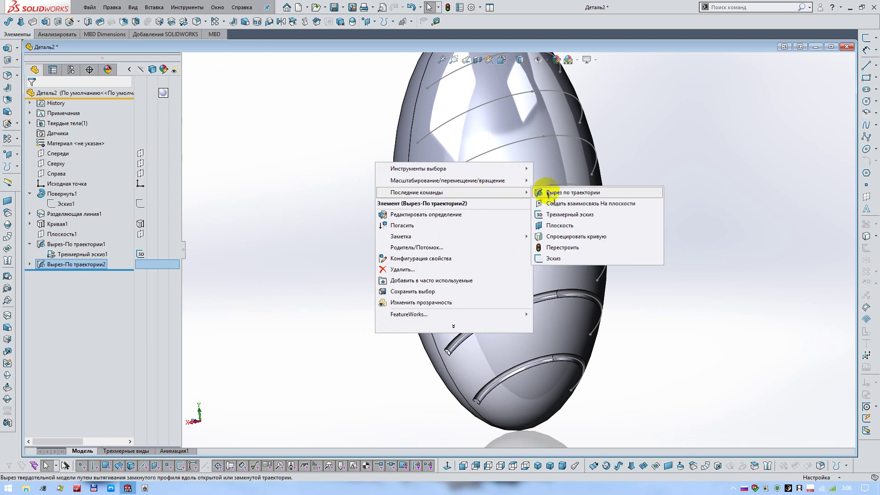
{"action": "left_click", "coordinate": [535, 191]}
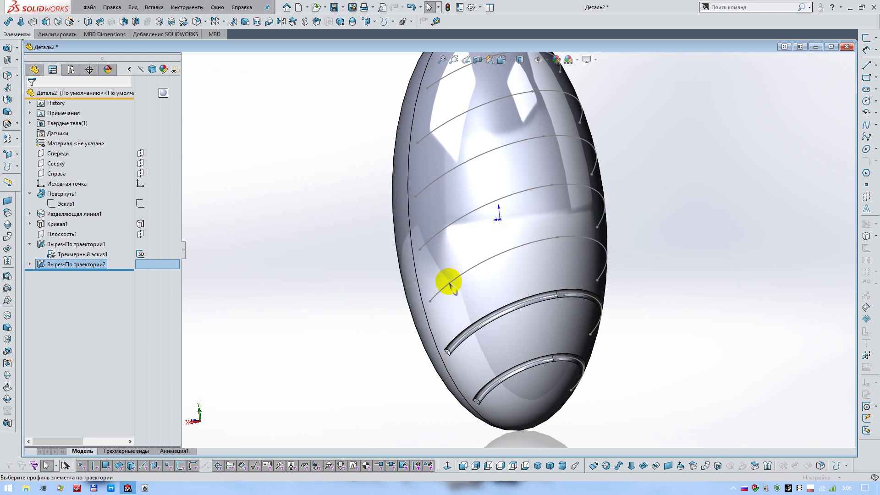
{"action": "left_click", "coordinate": [44, 131]}
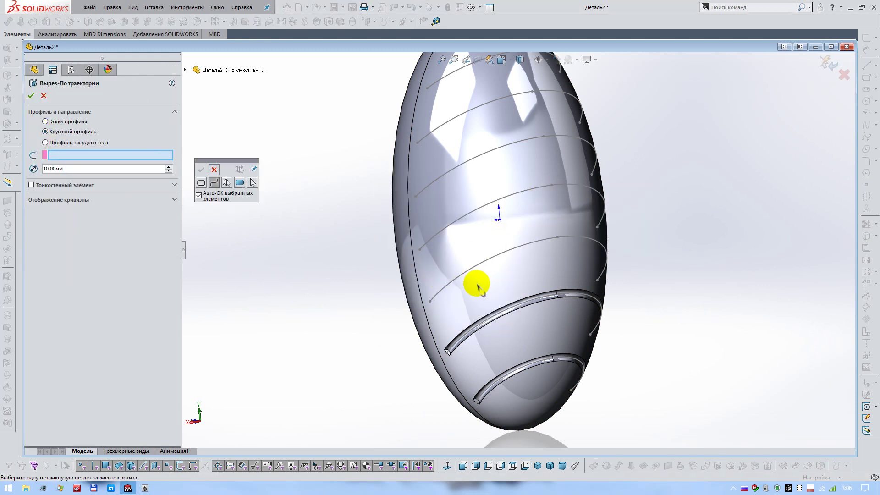
{"action": "left_click", "coordinate": [463, 273]}
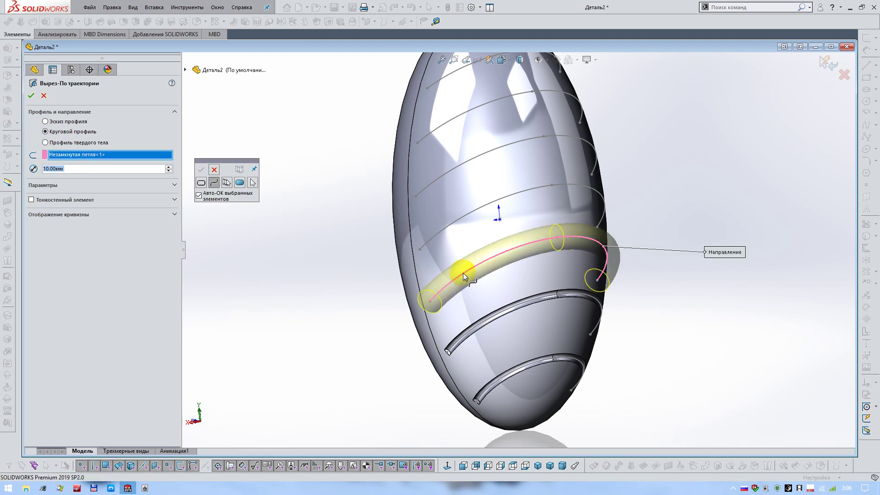
{"action": "type", "text": "3"}
{"action": "key", "text": "Return"}
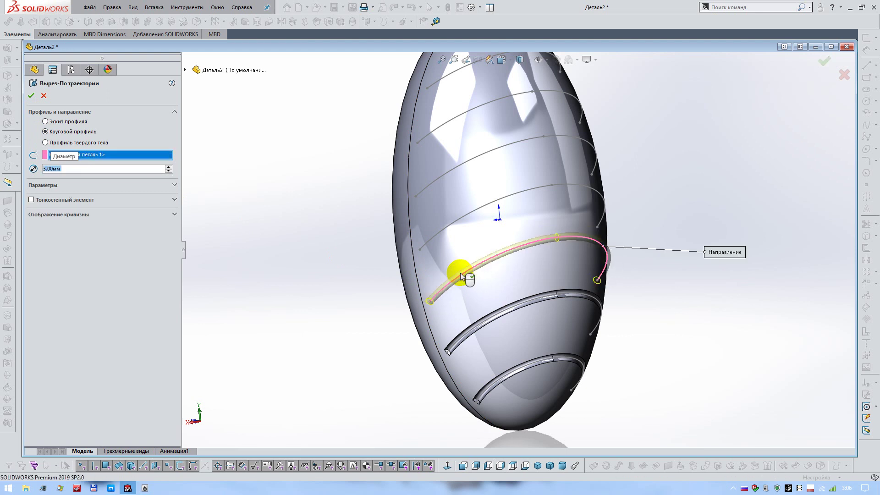
{"action": "key", "text": "Return"}
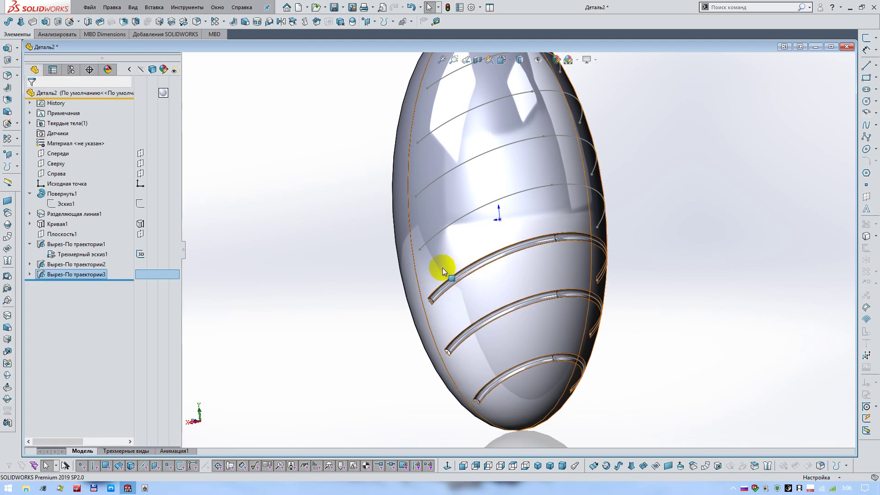
Cut a fourth 3 mm circular groove along the fourth curve
{"action": "right_click", "coordinate": [287, 236]}
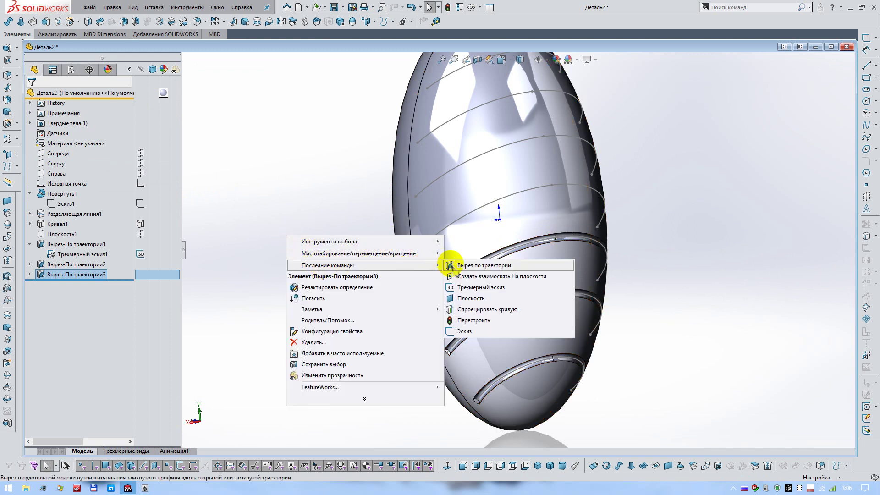
{"action": "left_click", "coordinate": [444, 250]}
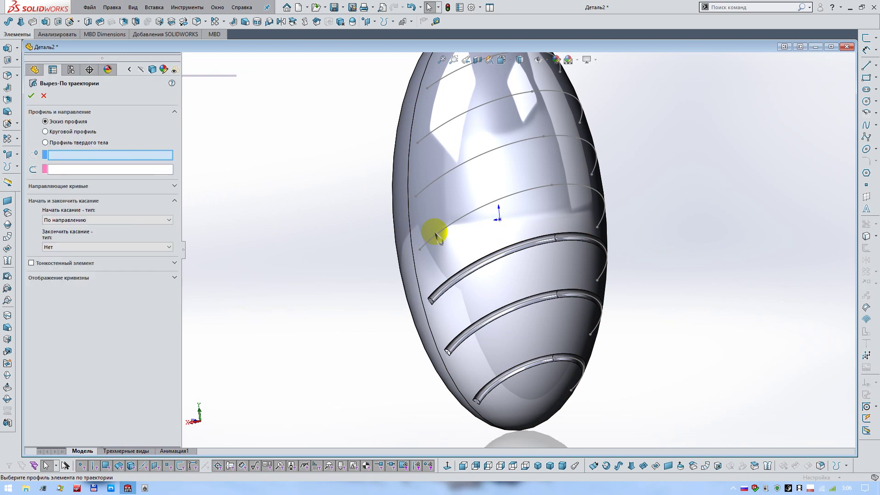
{"action": "left_click", "coordinate": [67, 131]}
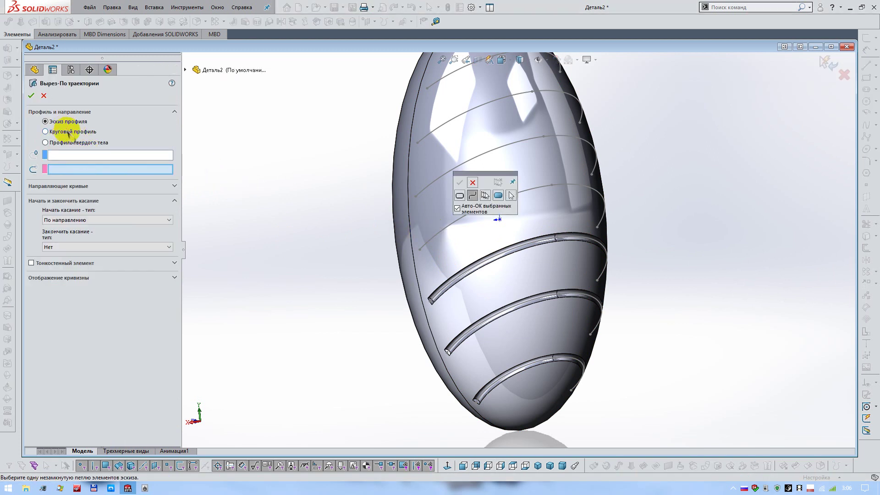
{"action": "left_click", "coordinate": [451, 228]}
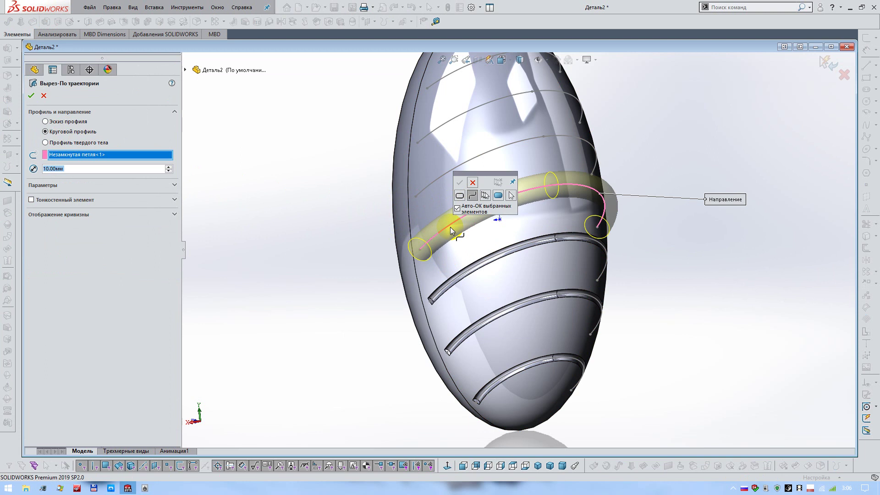
{"action": "type", "text": "3"}
{"action": "key", "text": "Return"}
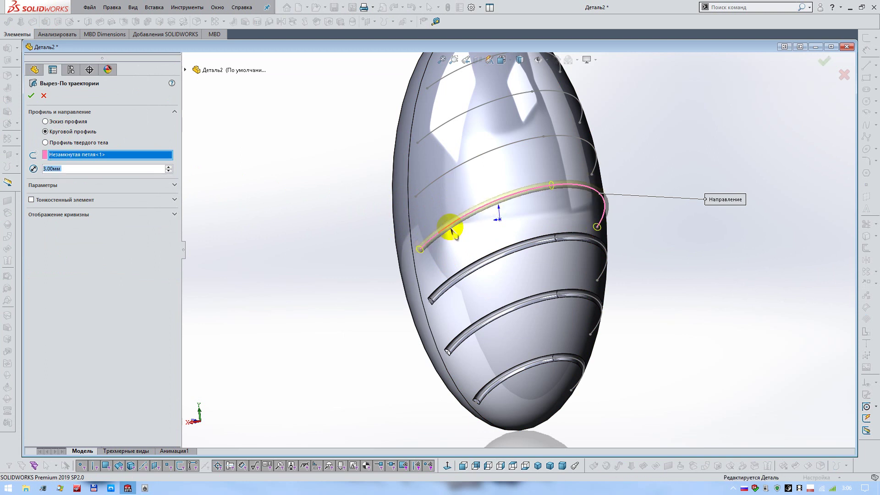
{"action": "right_click", "coordinate": [450, 226]}
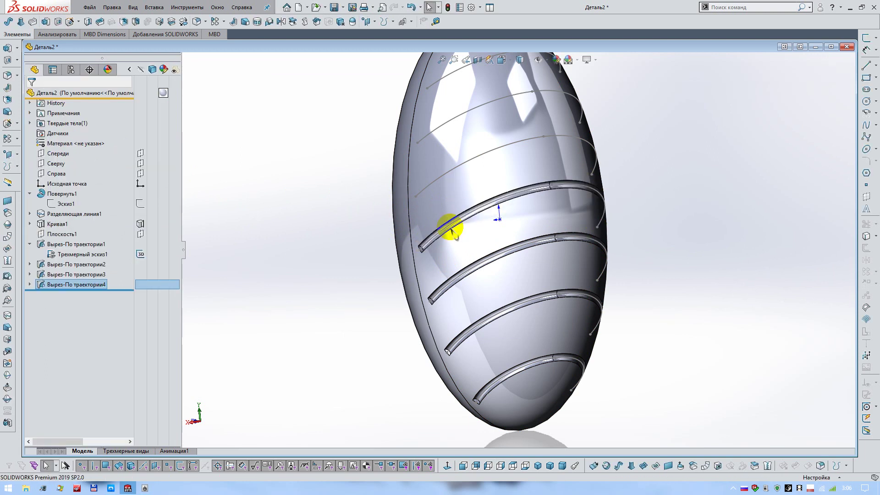
{"action": "right_click", "coordinate": [451, 228]}
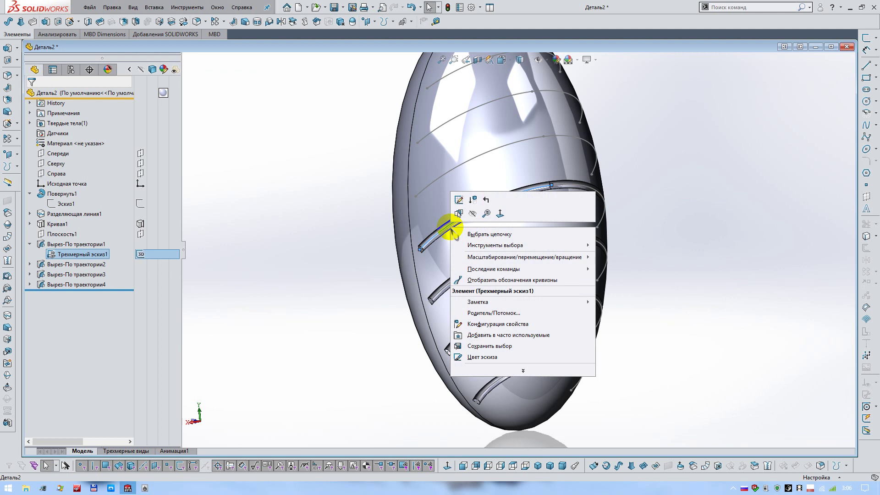
{"action": "left_click", "coordinate": [289, 248]}
Cut a fifth 3 mm circular groove along the fifth curve
{"action": "right_click", "coordinate": [287, 247]}
{"action": "mouse_move", "coordinate": [330, 364]}
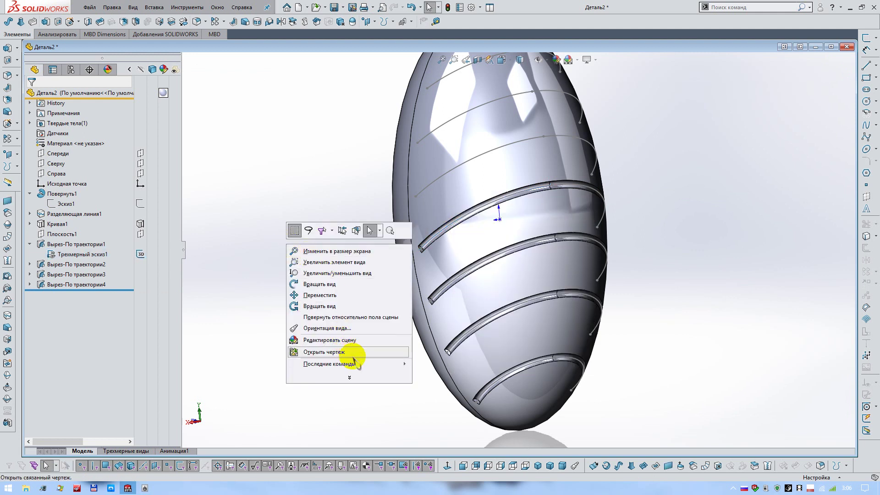
{"action": "left_click", "coordinate": [426, 364]}
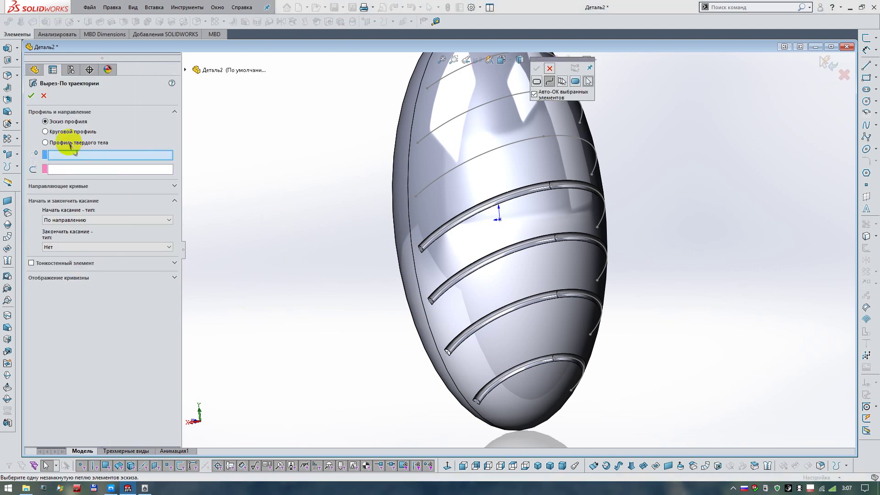
{"action": "left_click", "coordinate": [64, 131]}
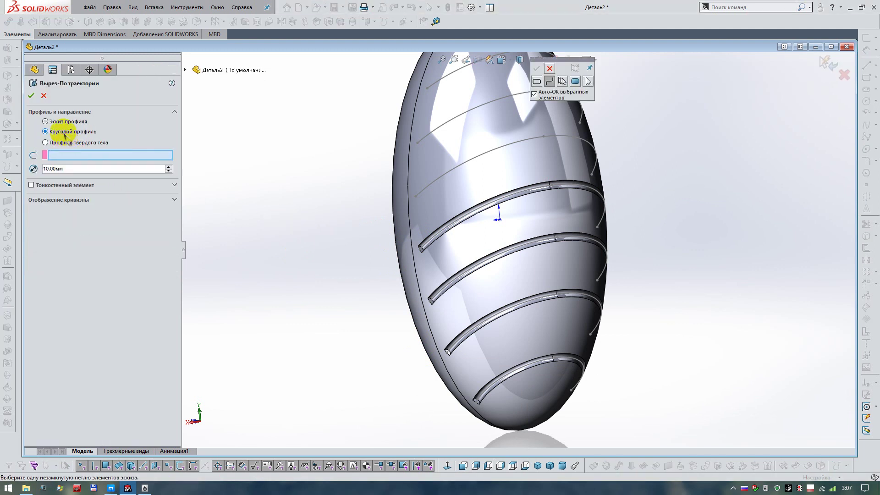
{"action": "left_click", "coordinate": [423, 190]}
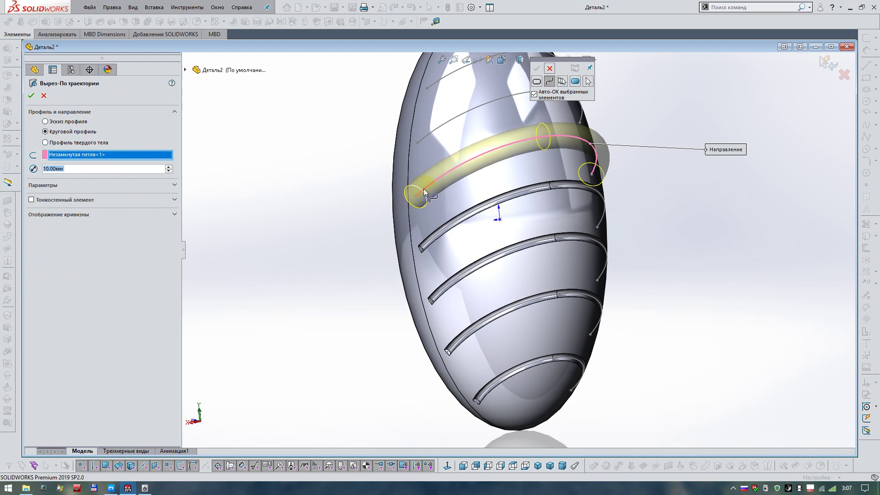
{"action": "type", "text": "3"}
{"action": "left_click", "coordinate": [327, 232]}
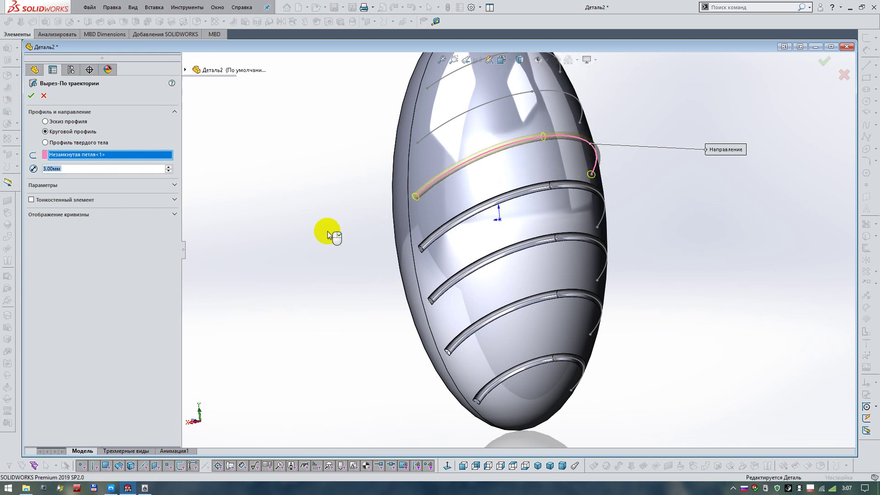
{"action": "right_click", "coordinate": [327, 235]}
Refit the view and cut a sixth 3 mm circular groove along the next curve
{"action": "key", "text": "f"}
{"action": "middle_click_drag", "start_coordinate": [476, 240], "coordinate": [515, 112]}
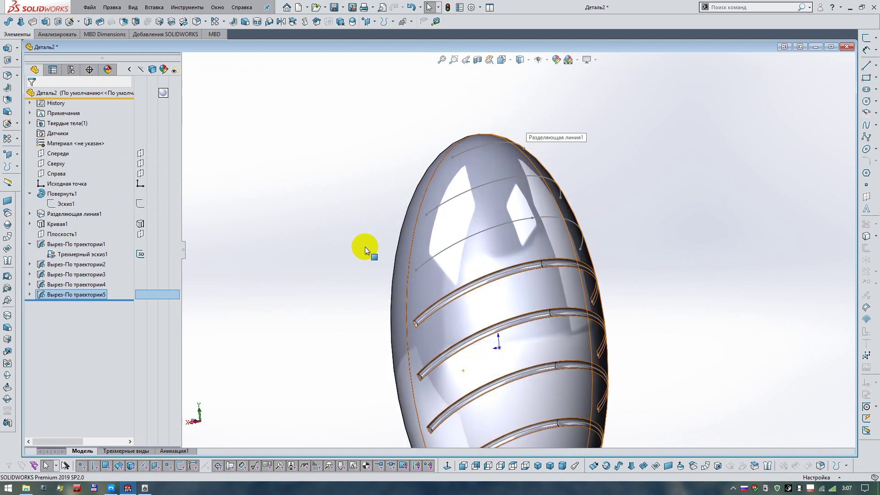
{"action": "right_click", "coordinate": [326, 252]}
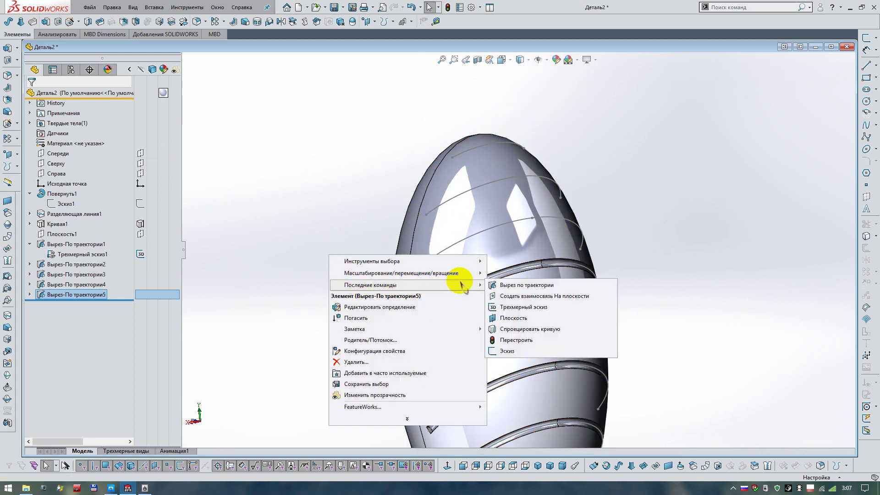
{"action": "key", "text": "Escape"}
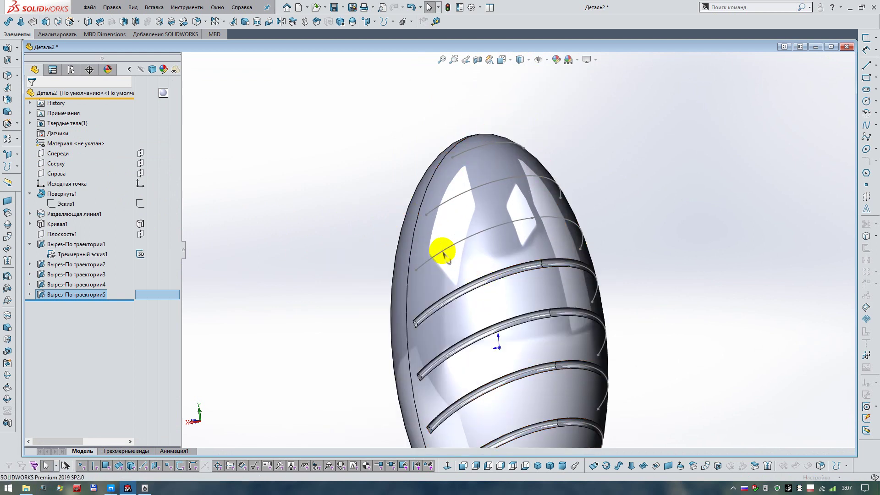
{"action": "left_click", "coordinate": [59, 132]}
{"action": "left_click", "coordinate": [424, 261]}
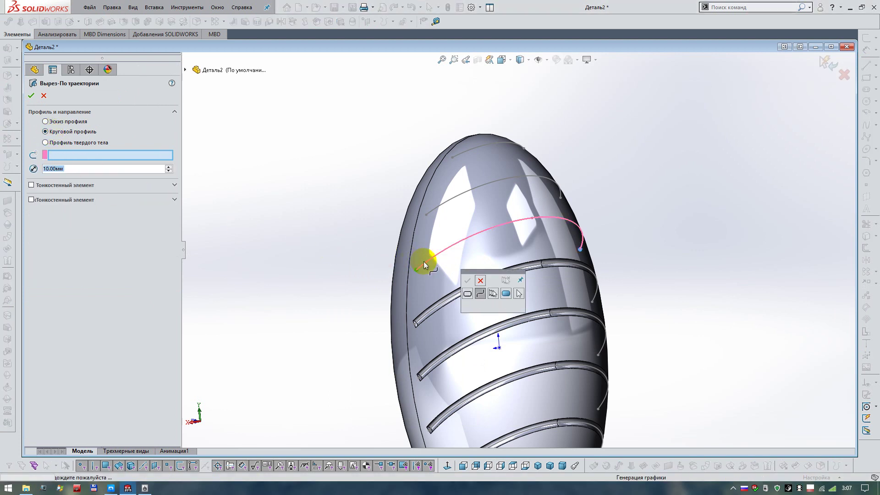
{"action": "type", "text": "3"}
{"action": "key", "text": "Return"}
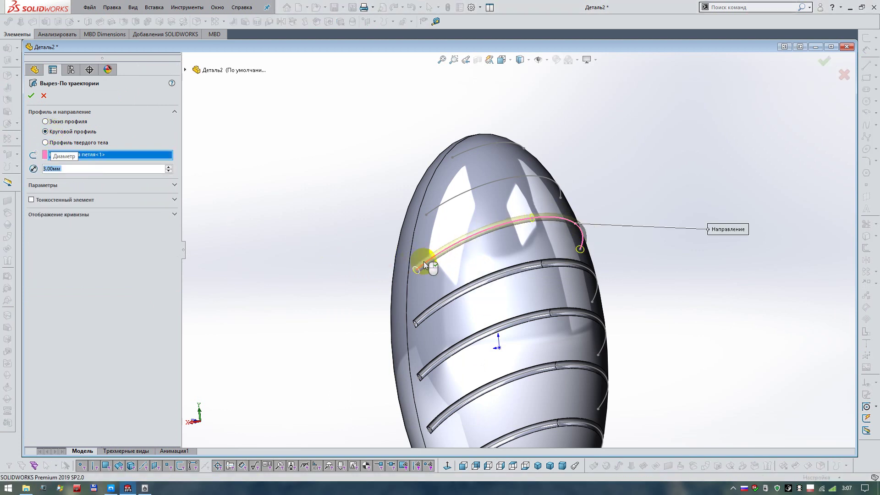
{"action": "key", "text": "Return"}
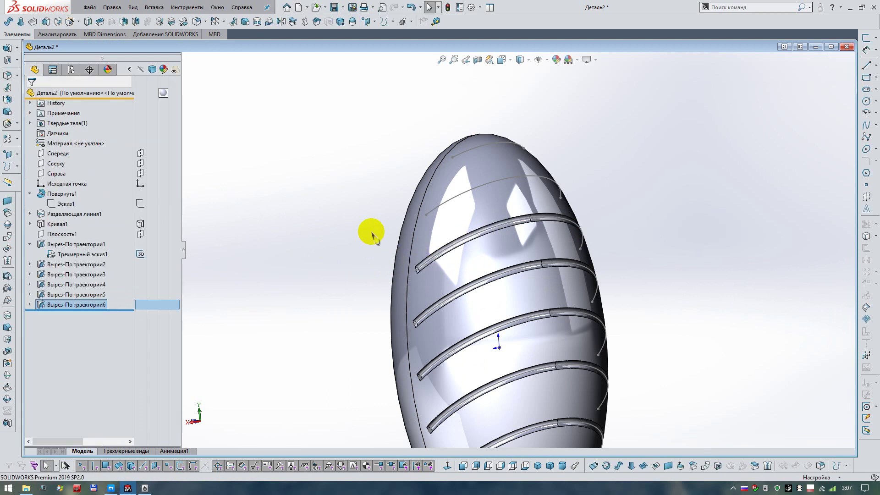
Cut a seventh 3 mm circular groove along the next curve up
{"action": "right_click", "coordinate": [370, 231]}
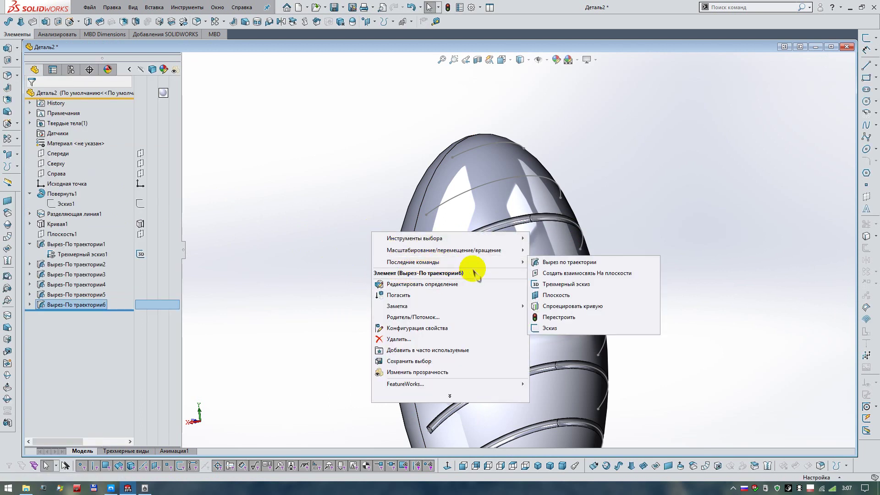
{"action": "left_click", "coordinate": [546, 263]}
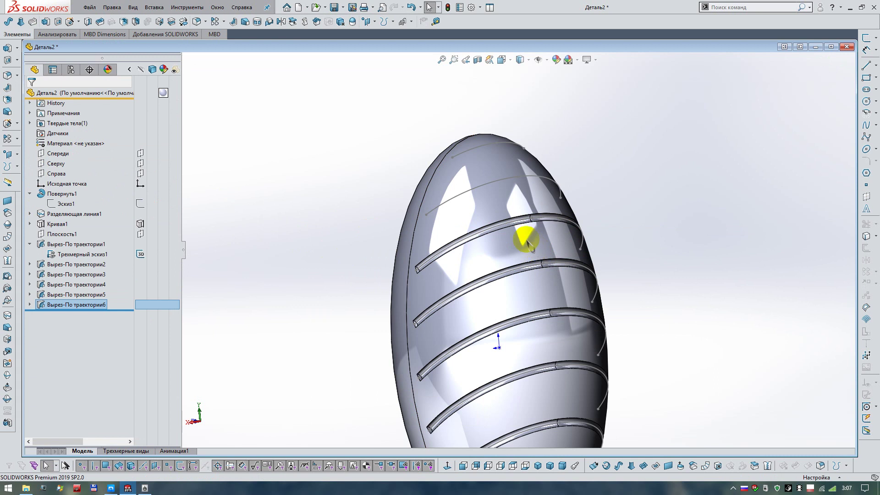
{"action": "key", "text": "Return"}
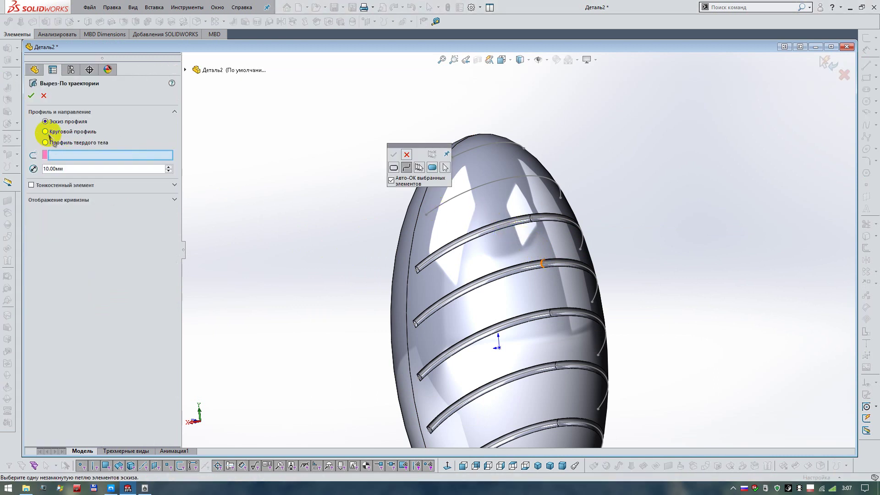
{"action": "left_click", "coordinate": [45, 131]}
{"action": "left_click", "coordinate": [442, 202]}
{"action": "type", "text": "3"}
{"action": "key", "text": "Return"}
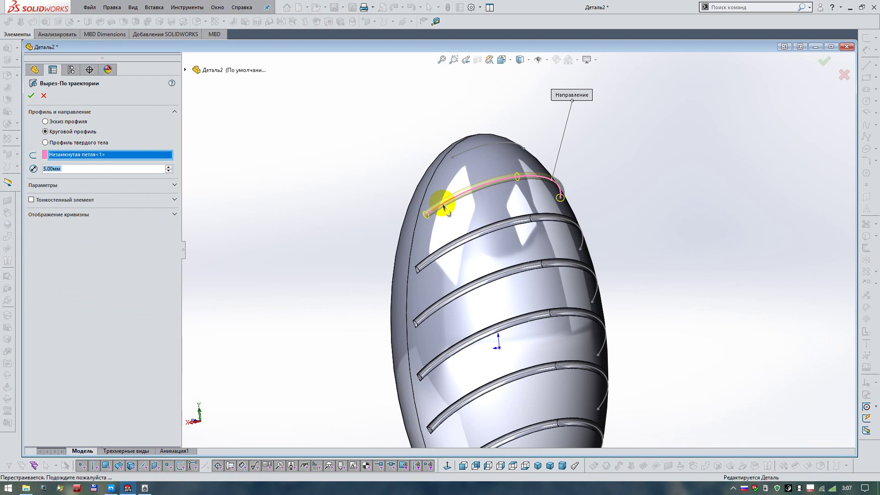
{"action": "right_click", "coordinate": [443, 206]}
Cut the final 3 mm circular groove along the topmost curve near the egg's tip
{"action": "right_click", "coordinate": [358, 173]}
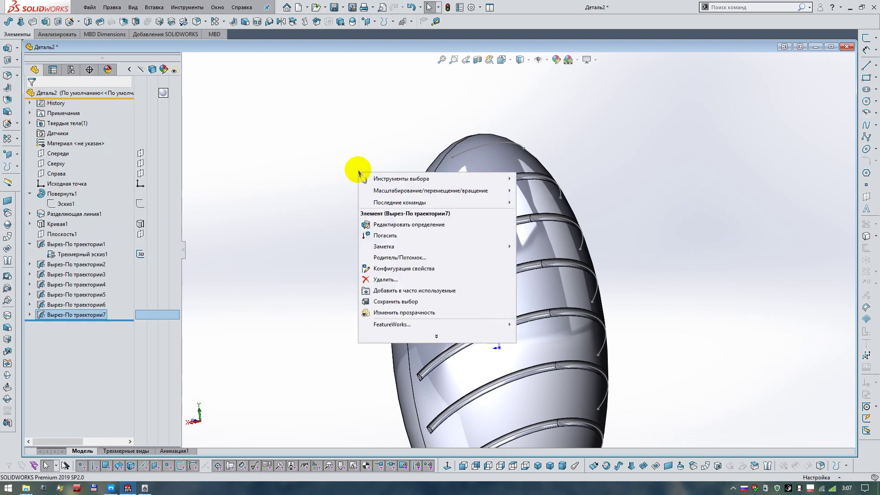
{"action": "left_click", "coordinate": [484, 171]}
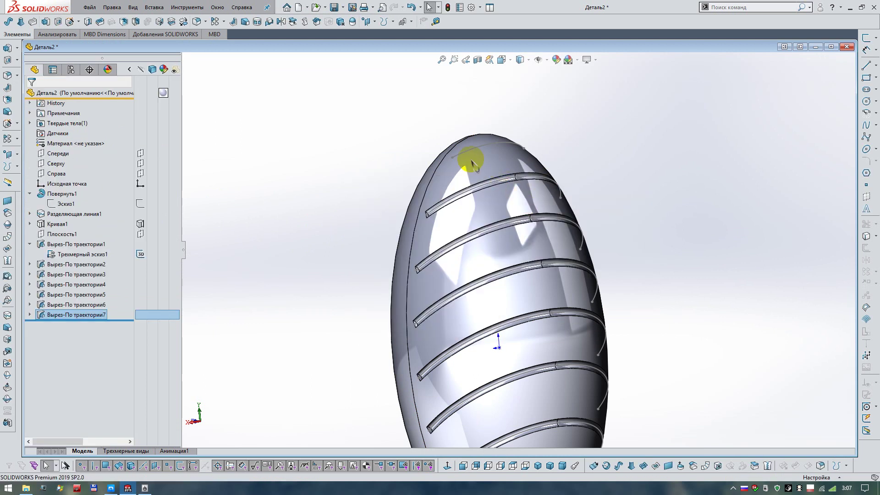
{"action": "key", "text": "Return"}
{"action": "left_click", "coordinate": [81, 134]}
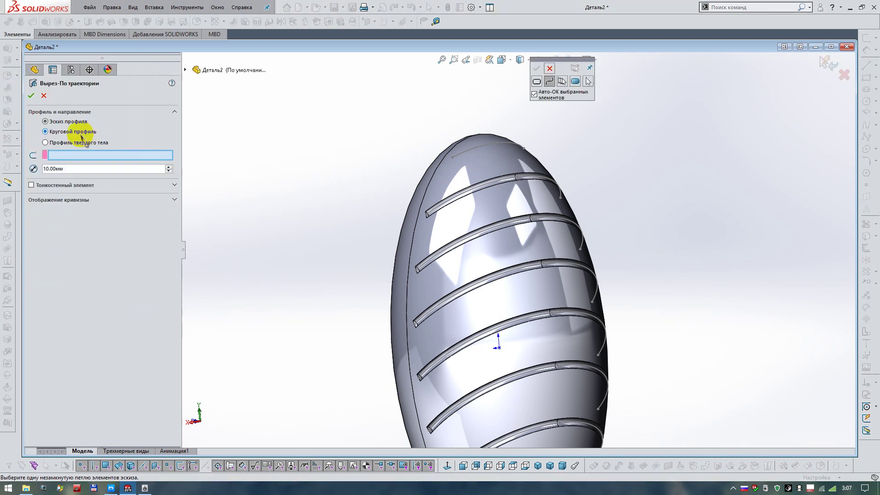
{"action": "left_click", "coordinate": [464, 150]}
{"action": "type", "text": "33"}
{"action": "key", "text": "BackSpace"}
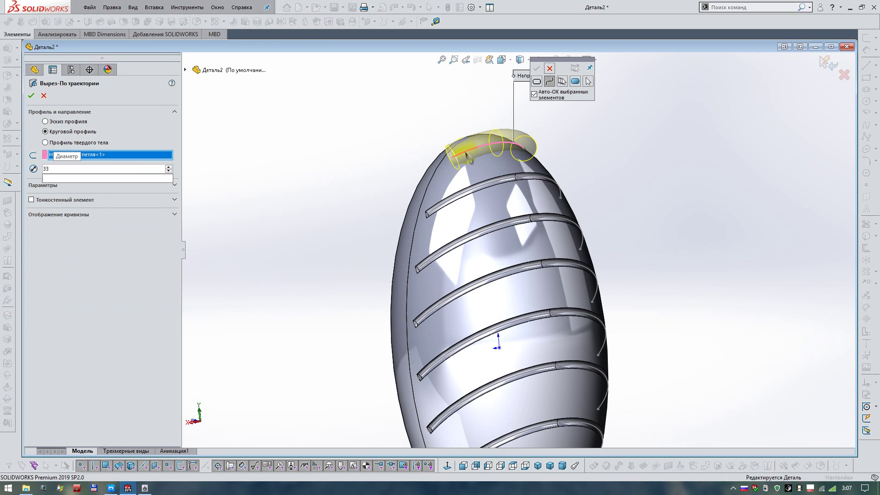
{"action": "key", "text": "Return"}
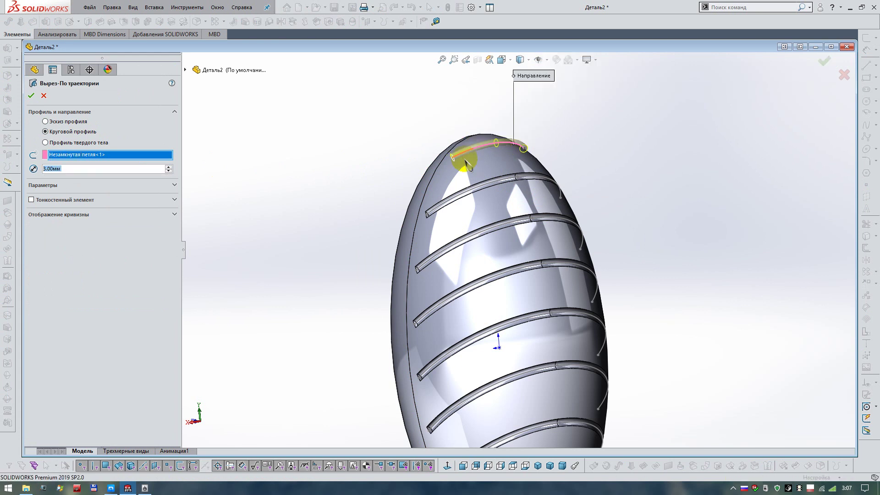
{"action": "key", "text": "Return"}
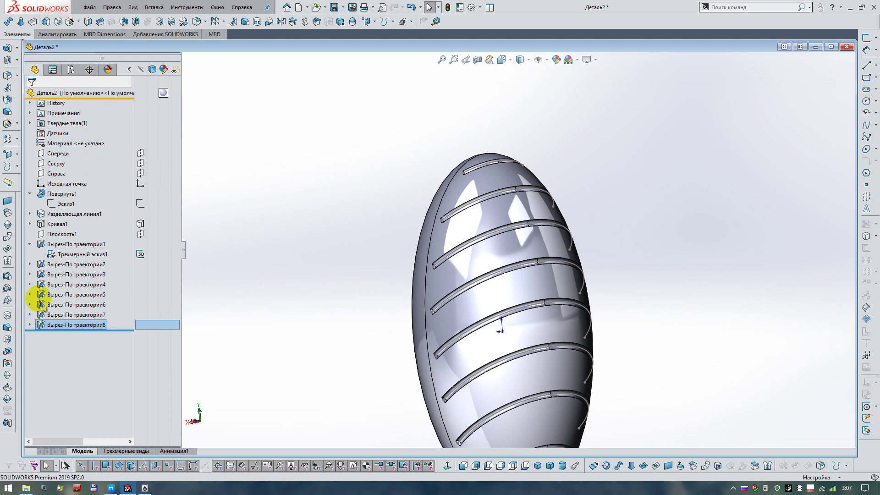
{"action": "left_click", "coordinate": [29, 245]}
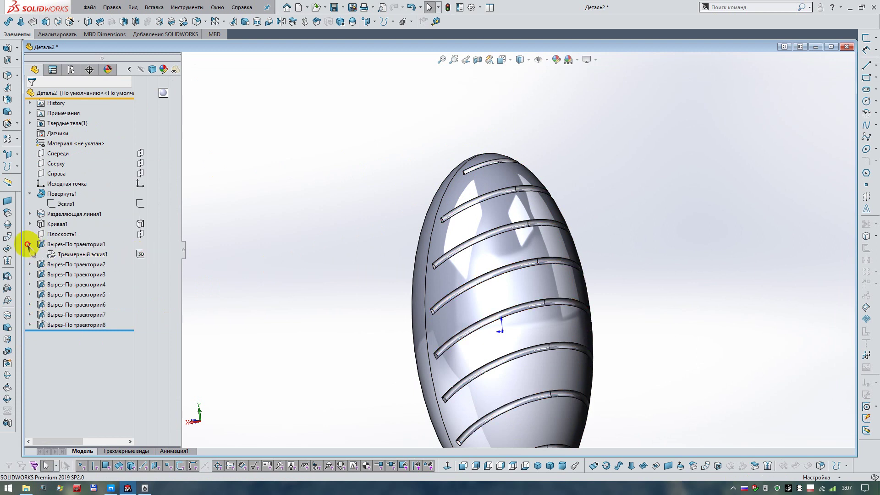
{"action": "middle_click_drag", "start_coordinate": [324, 300], "coordinate": [357, 299]}
{"action": "key", "text": "Left"}
{"action": "key", "text": "Left"}
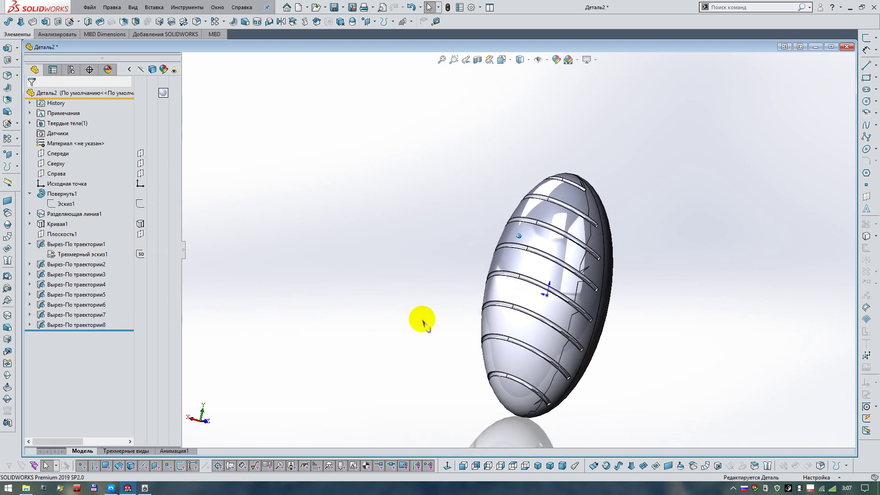
{"action": "key", "text": "Left"}
{"action": "key", "text": "Left"}
{"action": "key", "text": "Left"}
{"action": "key", "text": "Left"}
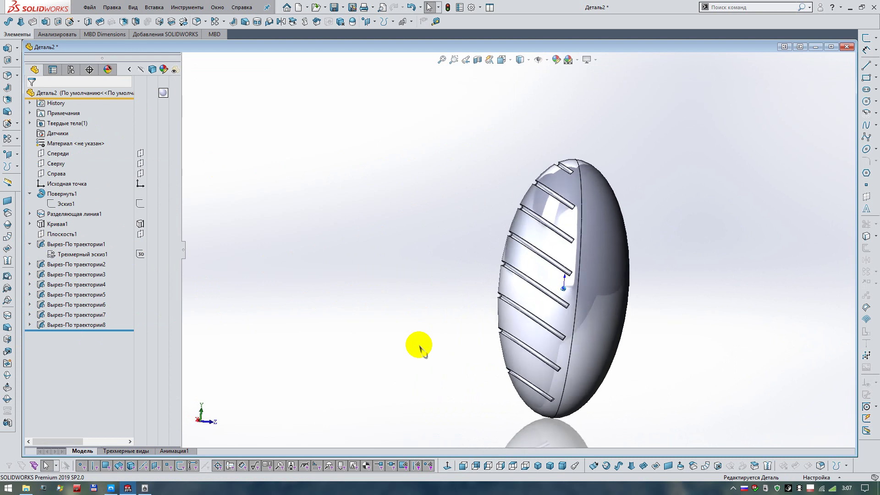
{"action": "key", "text": "Left"}
{"action": "key", "text": "Left"}
{"action": "key", "text": "Left"}
{"action": "key", "text": "Left"}
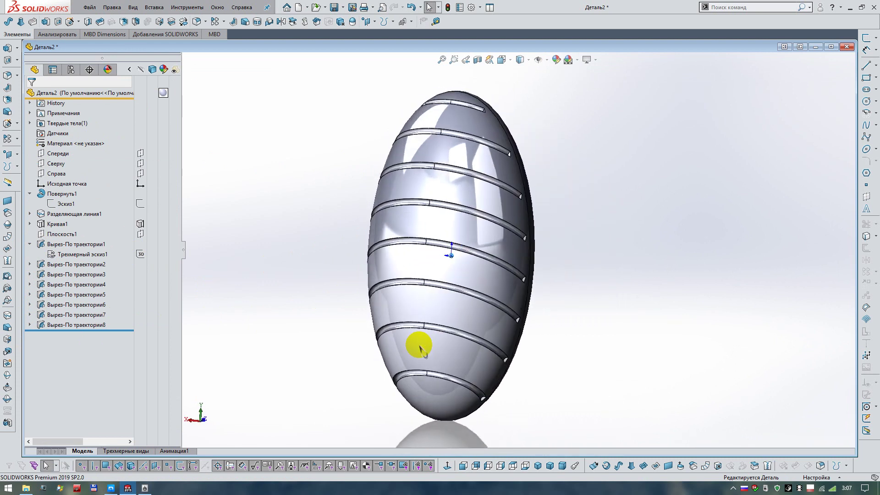
{"action": "key", "text": "Left"}
{"action": "key", "text": "Left"}
{"action": "key", "text": "Left"}
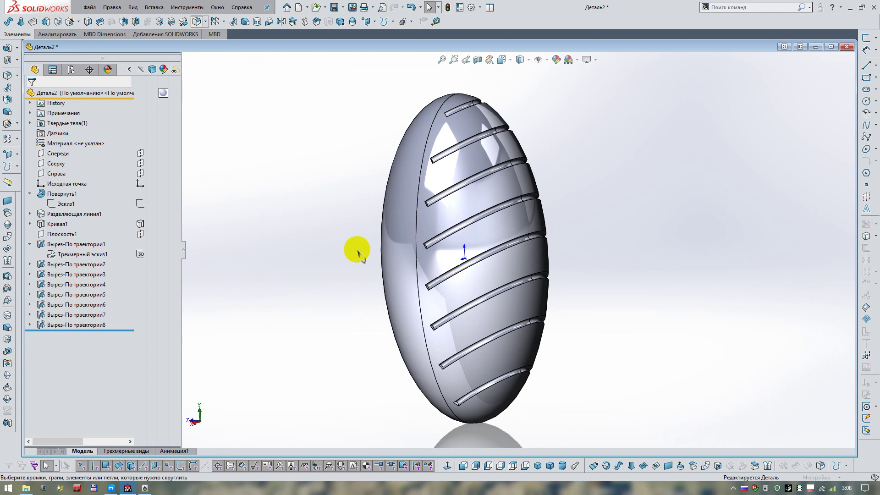
Set the fillet radius to 0.5 mm and turn the view toward the groove ends
{"action": "type", "text": "0.5"}
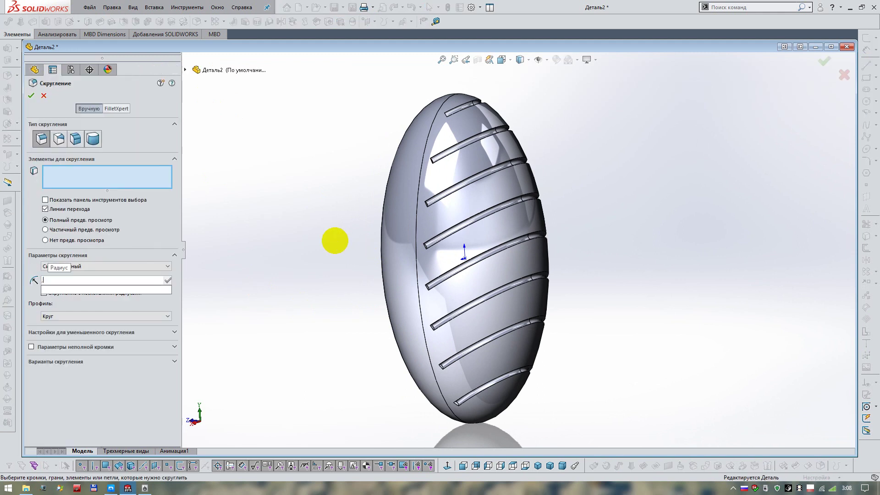
{"action": "key", "text": "Return"}
{"action": "key", "text": "Left"}
{"action": "key", "text": "Left"}
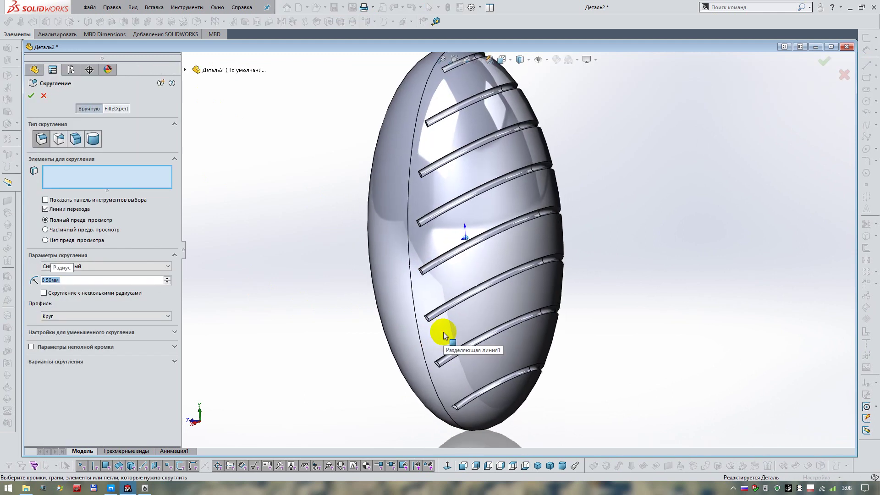
{"action": "key", "text": "Left"}
{"action": "key", "text": "Left"}
{"action": "key", "text": "Left"}
{"action": "key", "text": "Left"}
{"action": "scroll", "coordinate": [430, 375], "scroll_direction": "down", "scroll_amount": 4}
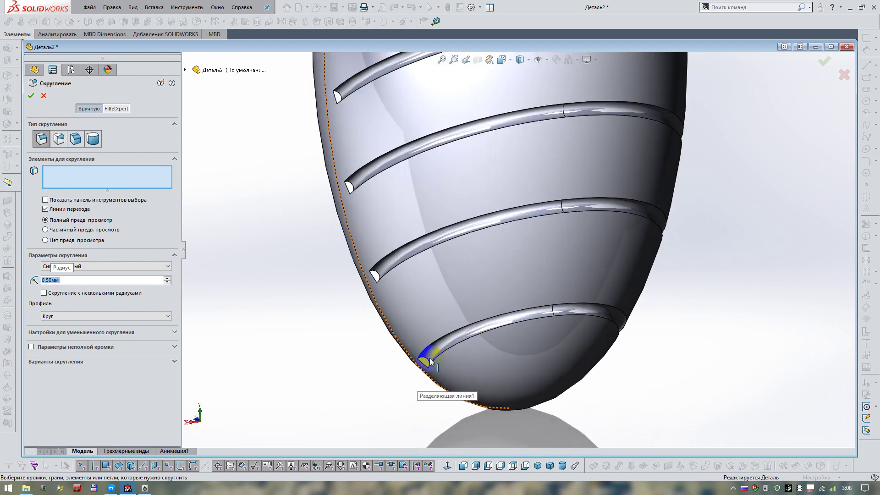
{"action": "scroll", "coordinate": [440, 376], "scroll_direction": "down", "scroll_amount": 3}
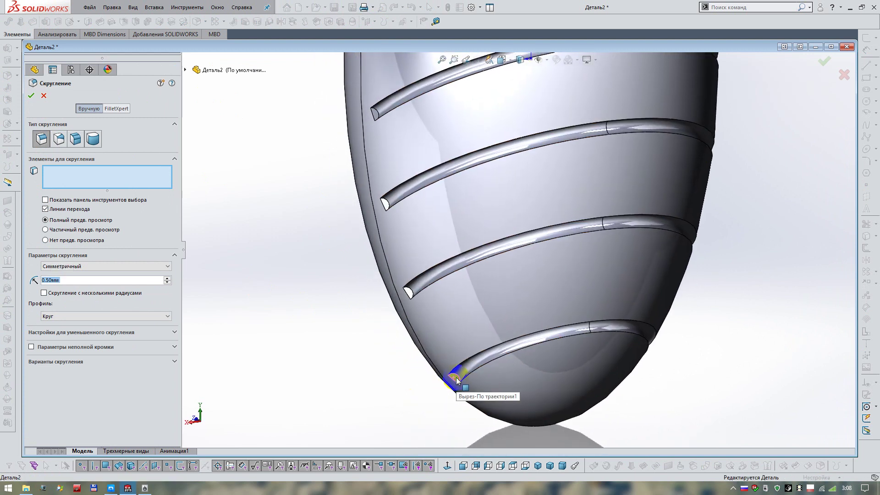
Select the lowest groove faces for the fillet, then orbit toward the upper grooves
{"action": "left_click", "coordinate": [406, 290]}
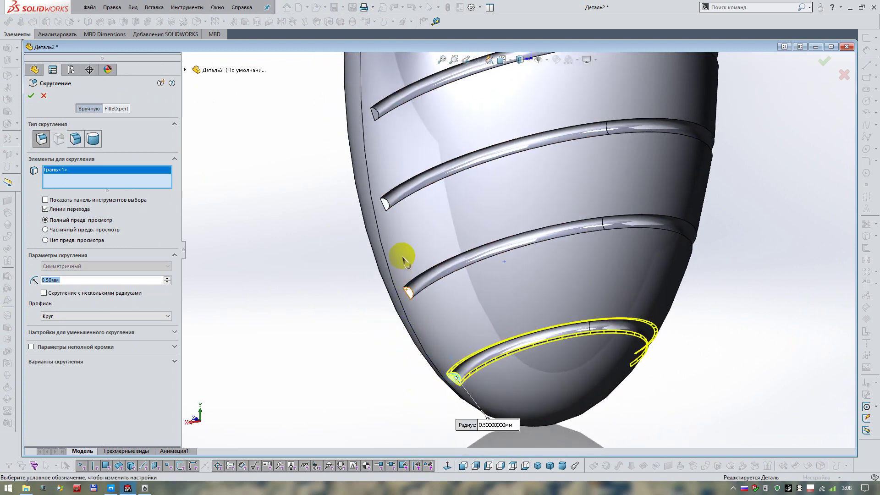
{"action": "left_click", "coordinate": [372, 112]}
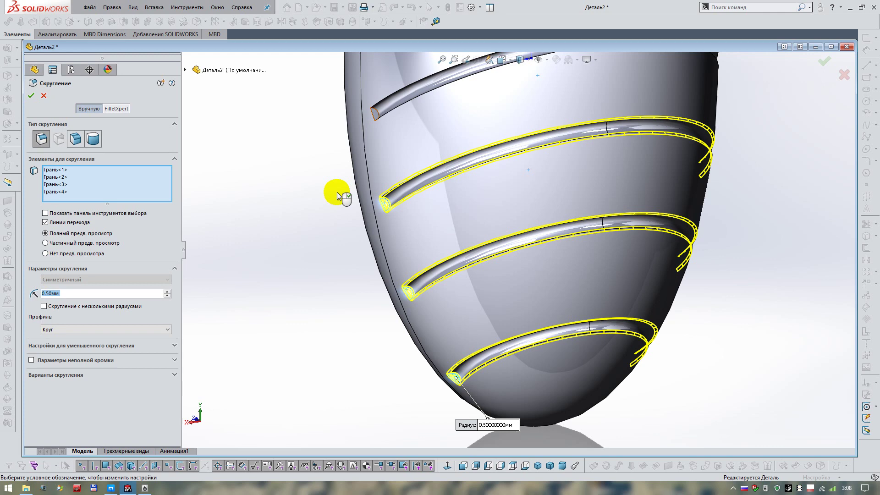
{"action": "key", "text": "Down"}
{"action": "key", "text": "Down"}
{"action": "mouse_move", "coordinate": [337, 192]}
{"action": "middle_mouse_down"}
{"action": "mouse_move", "coordinate": [388, 280]}
{"action": "mouse_move", "coordinate": [408, 359]}
{"action": "mouse_move", "coordinate": [394, 369]}
{"action": "mouse_move", "coordinate": [422, 313]}
{"action": "mouse_move", "coordinate": [408, 362]}
{"action": "middle_mouse_up"}
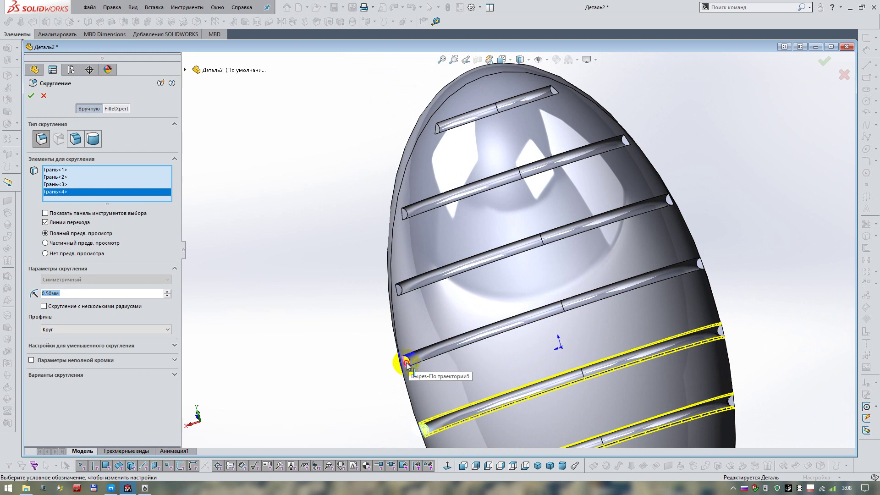
Add the lower-left groove end faces to the fillet, removing a mistakenly picked edge
{"action": "left_click", "coordinate": [409, 365]}
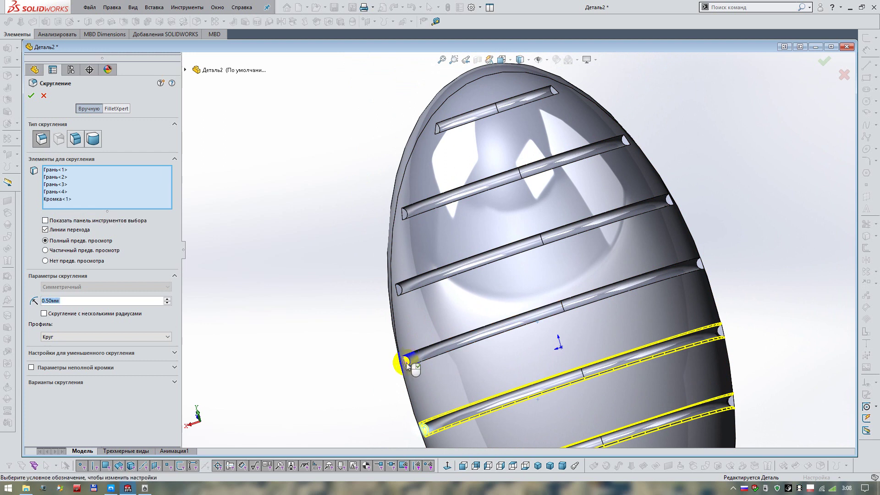
{"action": "left_click", "coordinate": [407, 363]}
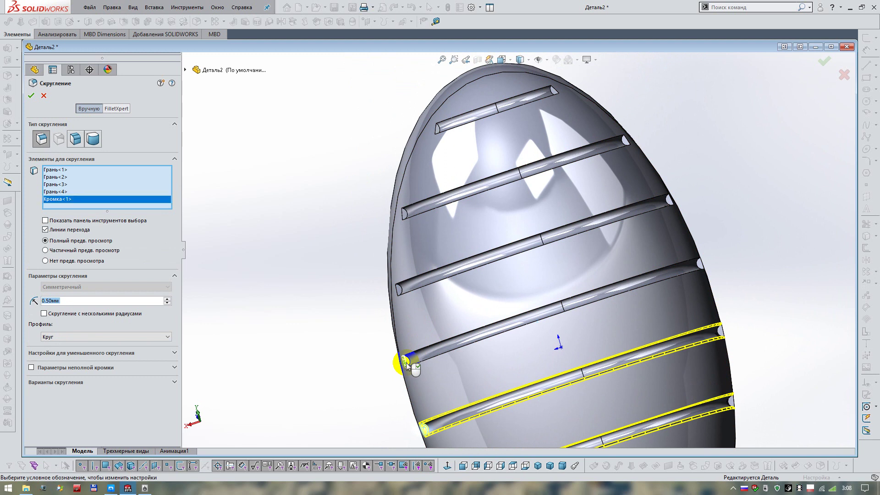
{"action": "left_click", "coordinate": [407, 362]}
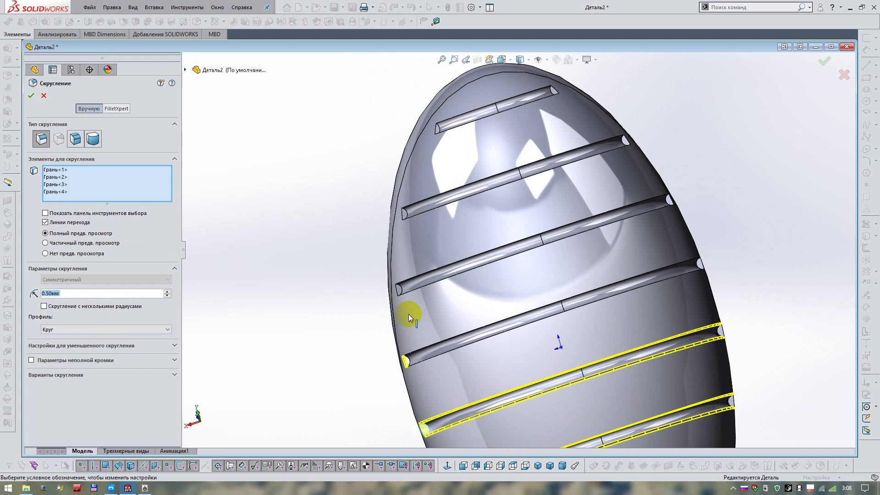
{"action": "scroll", "coordinate": [384, 343], "scroll_direction": "down", "scroll_amount": 2}
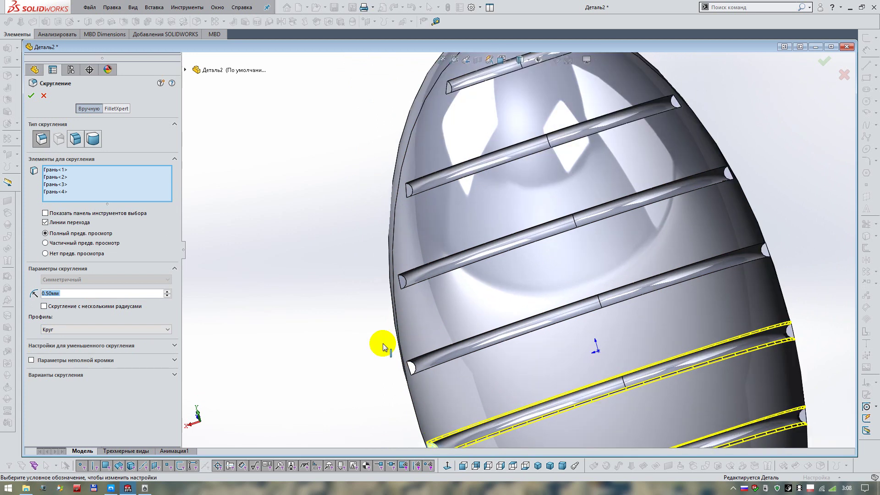
{"action": "left_click", "coordinate": [410, 366]}
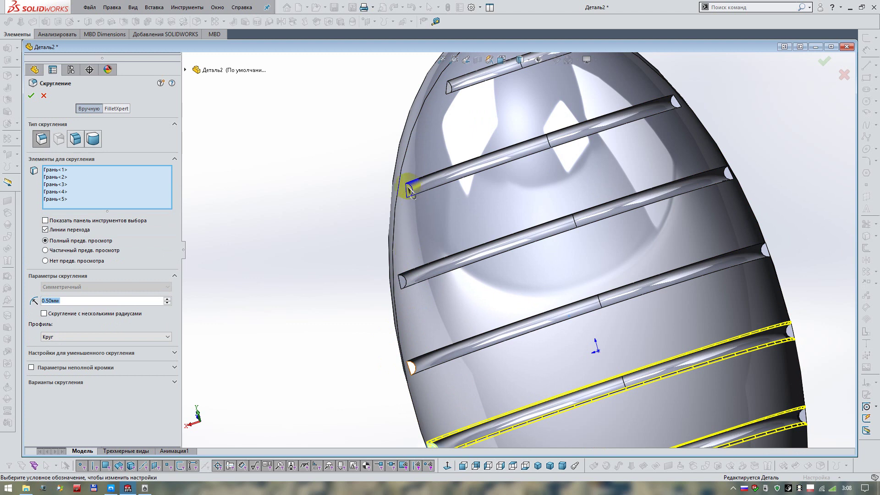
Add the top groove faces to the fillet, bringing it to eight faces
{"action": "left_click", "coordinate": [449, 88]}
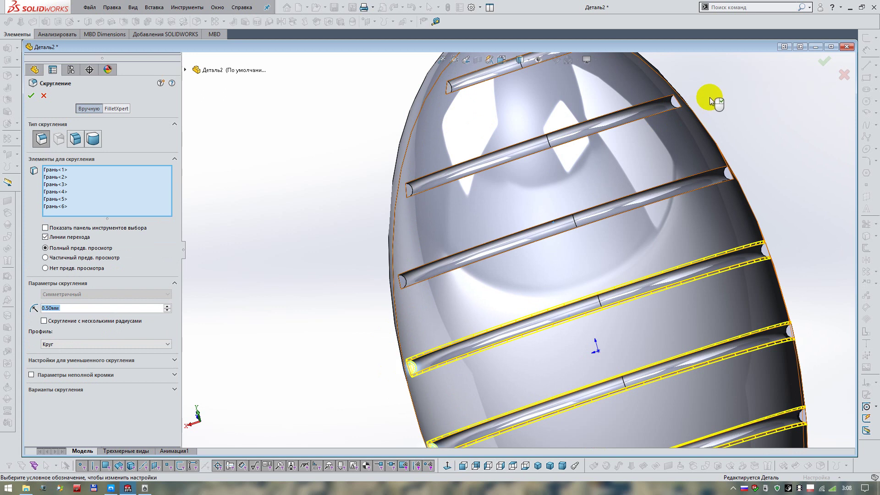
{"action": "left_click", "coordinate": [709, 97]}
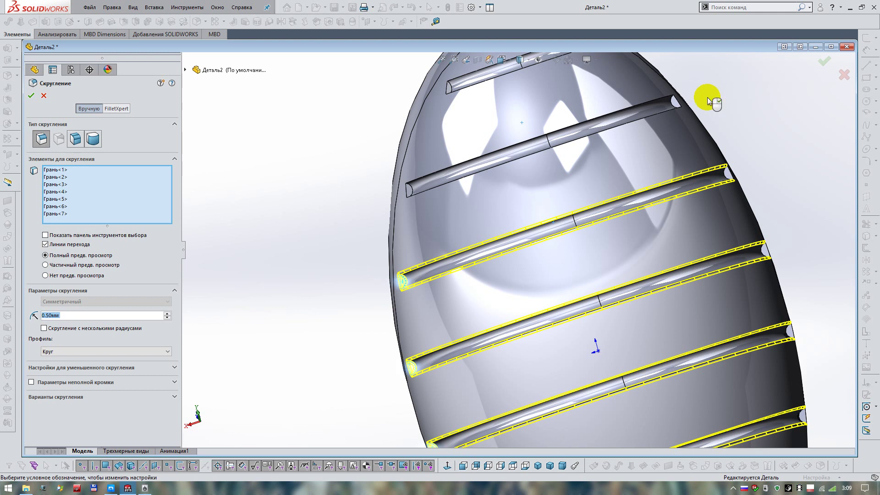
{"action": "left_click", "coordinate": [707, 97]}
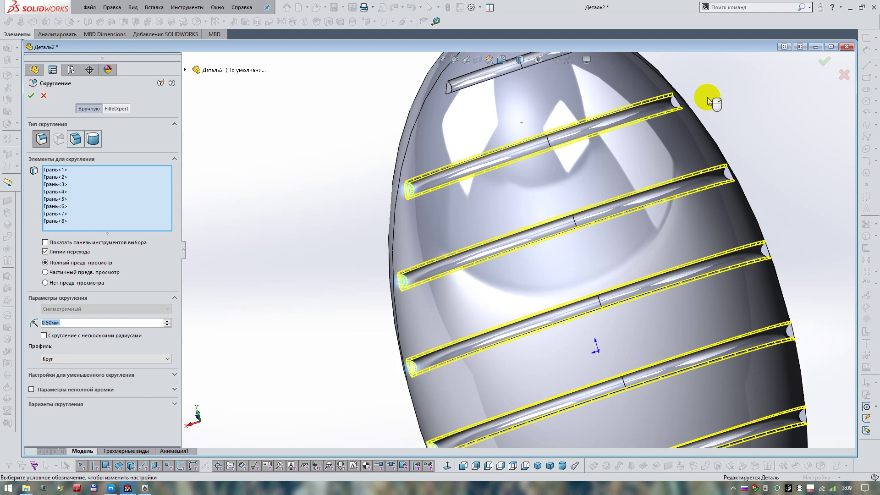
{"action": "mouse_move", "coordinate": [708, 97]}
{"action": "middle_mouse_down"}
{"action": "mouse_move", "coordinate": [729, 102]}
{"action": "mouse_move", "coordinate": [677, 118]}
{"action": "middle_mouse_up"}
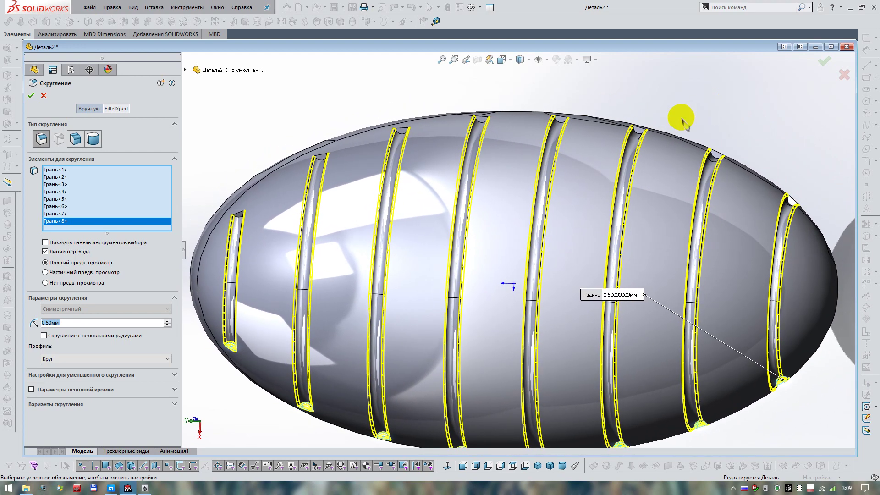
{"action": "scroll", "coordinate": [239, 218], "scroll_direction": "down", "scroll_amount": 3}
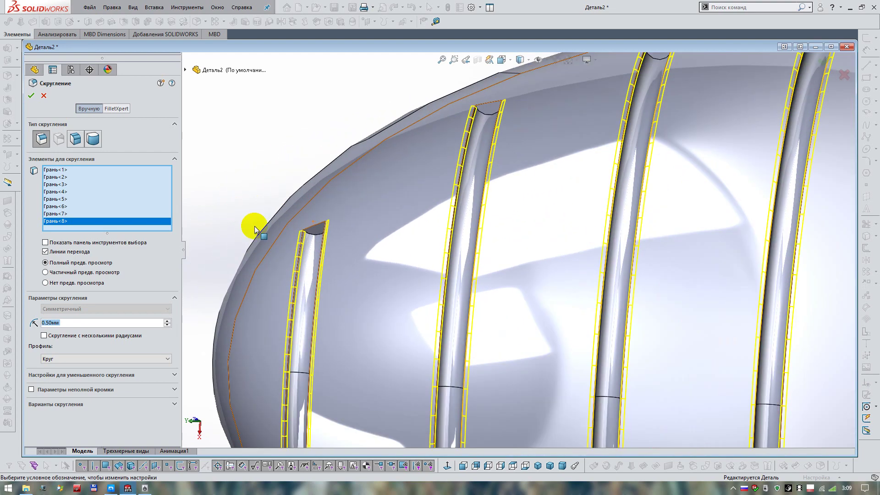
Add the left groove's end face and the first two grooves' top faces to the fillet
{"action": "left_click", "coordinate": [317, 228]}
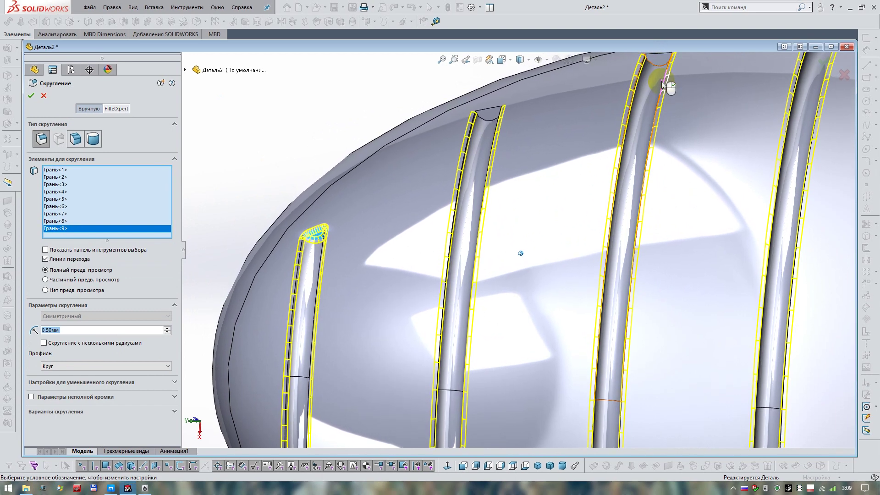
{"action": "key", "text": "Up"}
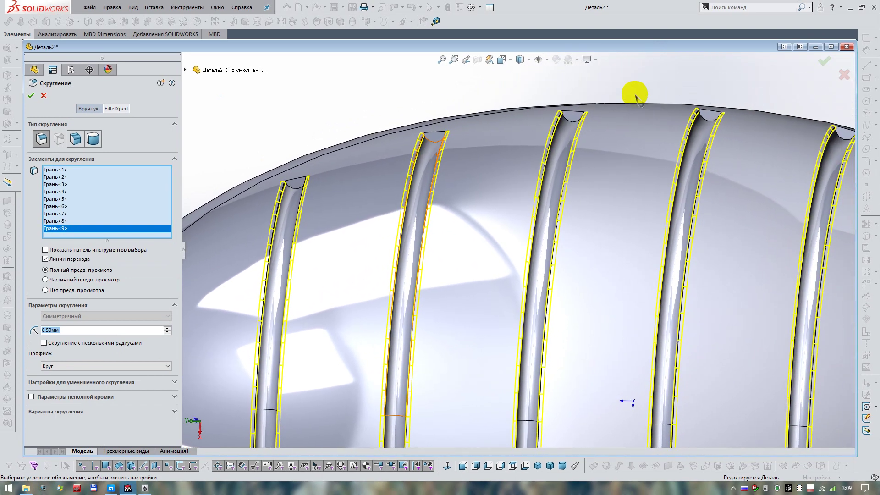
{"action": "left_click", "coordinate": [298, 186]}
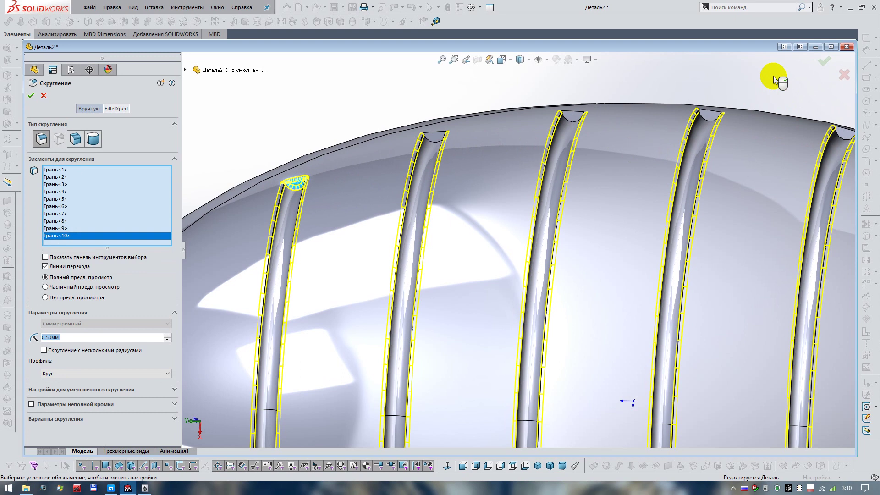
{"action": "left_click", "coordinate": [436, 140]}
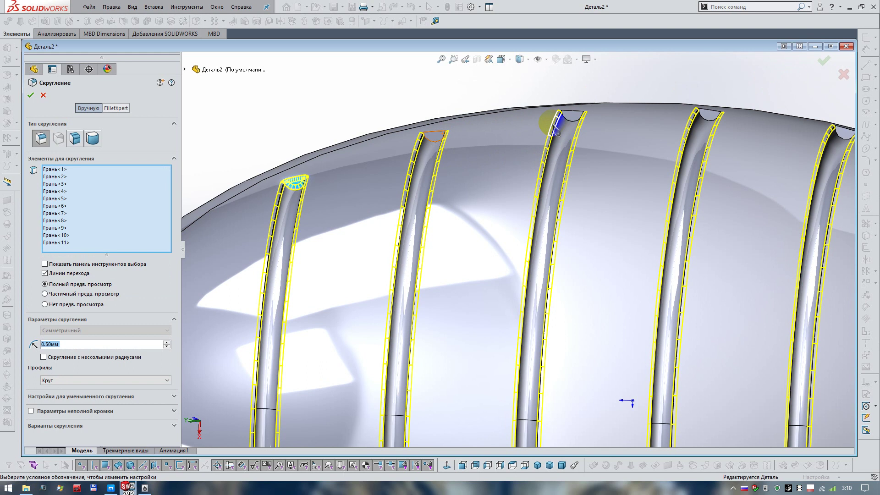
{"action": "left_click", "coordinate": [556, 131]}
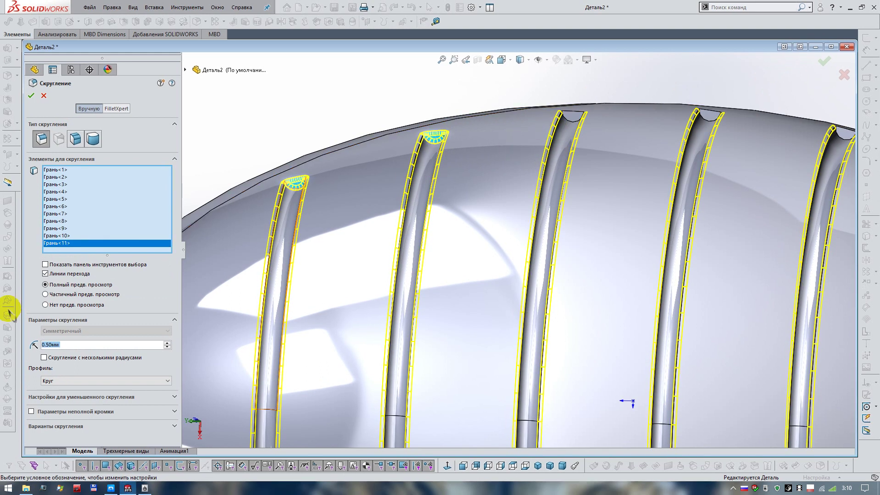
{"action": "left_click", "coordinate": [52, 346]}
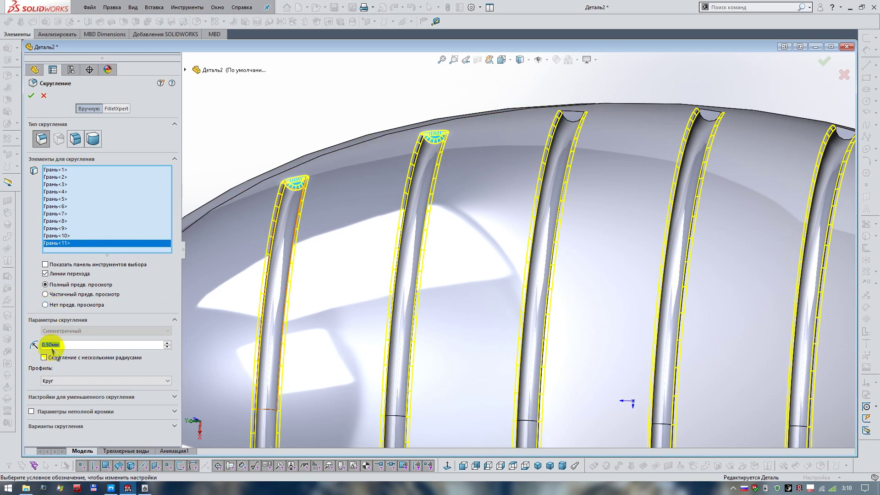
Switch to No preview and add the third, fourth and fifth slot top faces
{"action": "left_click", "coordinate": [46, 305]}
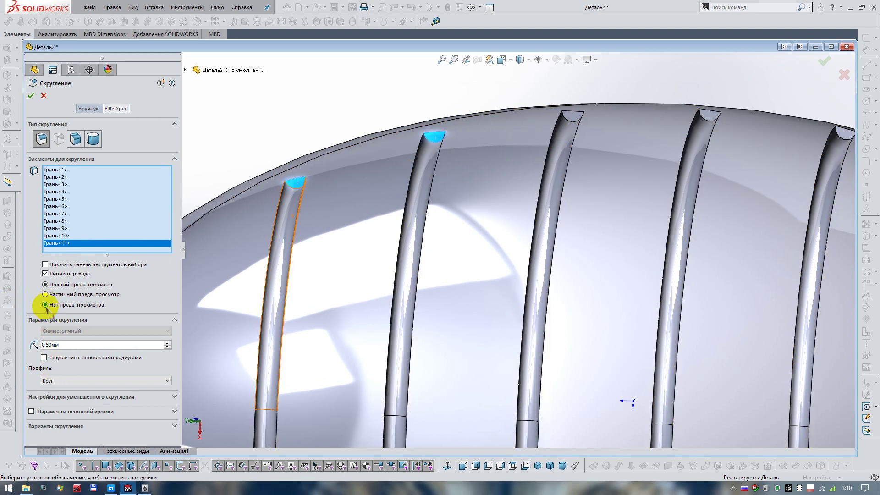
{"action": "left_click", "coordinate": [575, 121]}
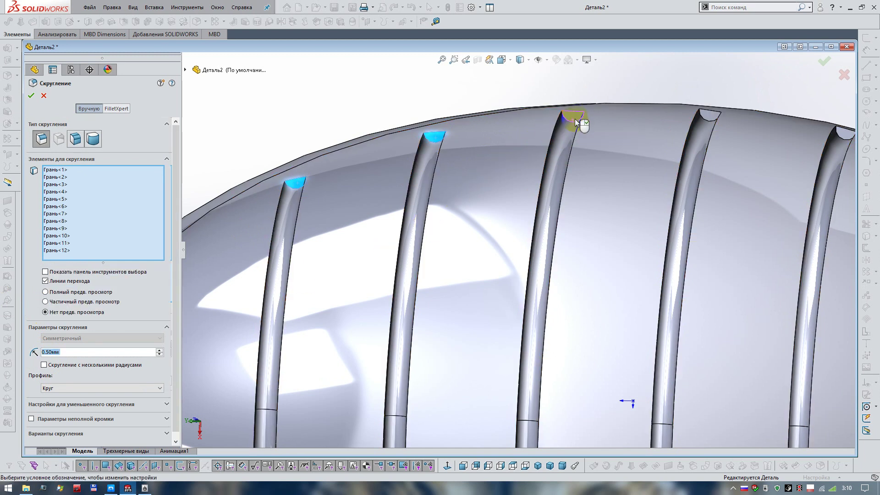
{"action": "left_click", "coordinate": [710, 114]}
{"action": "left_click", "coordinate": [849, 134]}
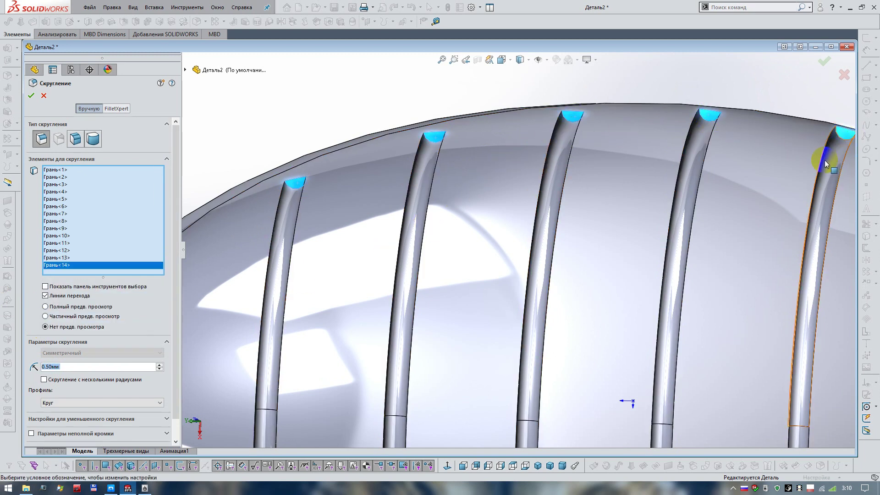
Add the sixth and last slot top faces, then restore Full preview
{"action": "scroll", "coordinate": [825, 159], "scroll_direction": "up", "scroll_amount": 5}
{"action": "scroll", "coordinate": [785, 162], "scroll_direction": "down", "scroll_amount": 3}
{"action": "middle_click_drag", "start_coordinate": [785, 162], "coordinate": [675, 125]}
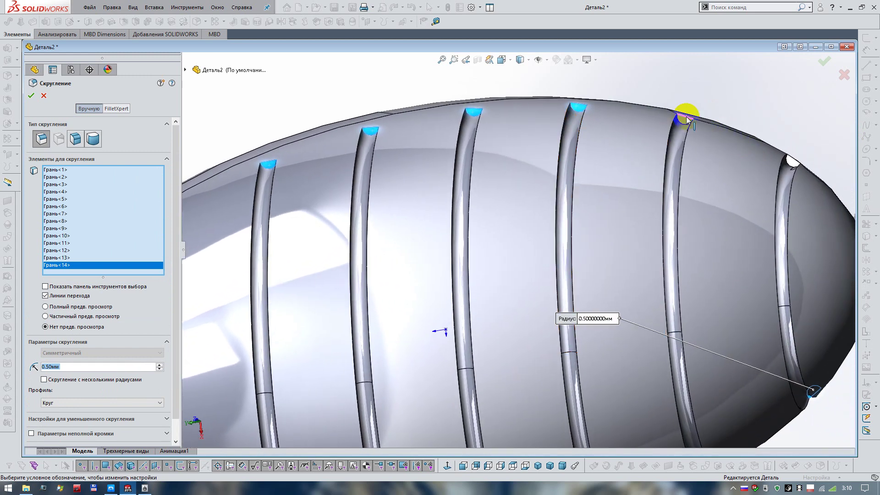
{"action": "left_click", "coordinate": [683, 121]}
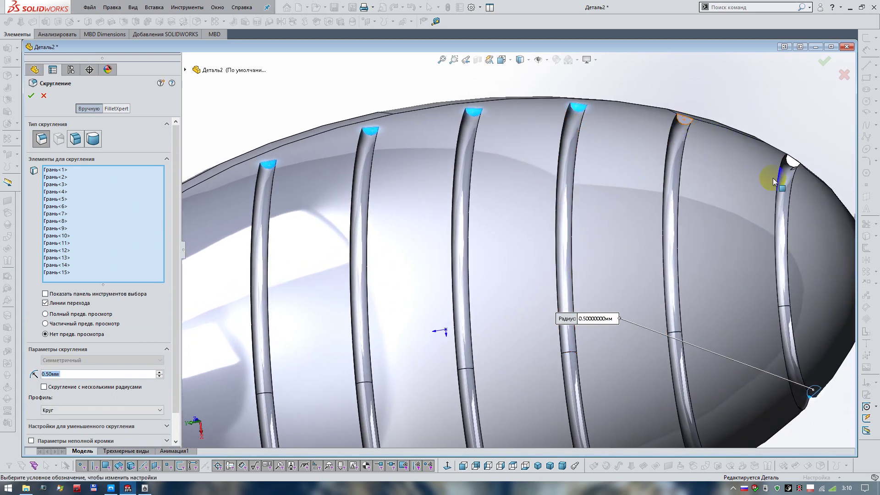
{"action": "left_click", "coordinate": [791, 160]}
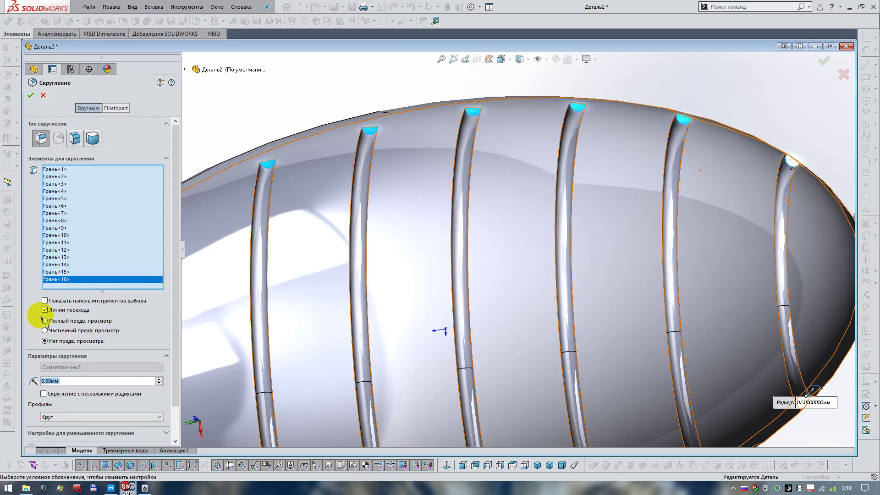
{"action": "left_click", "coordinate": [45, 320]}
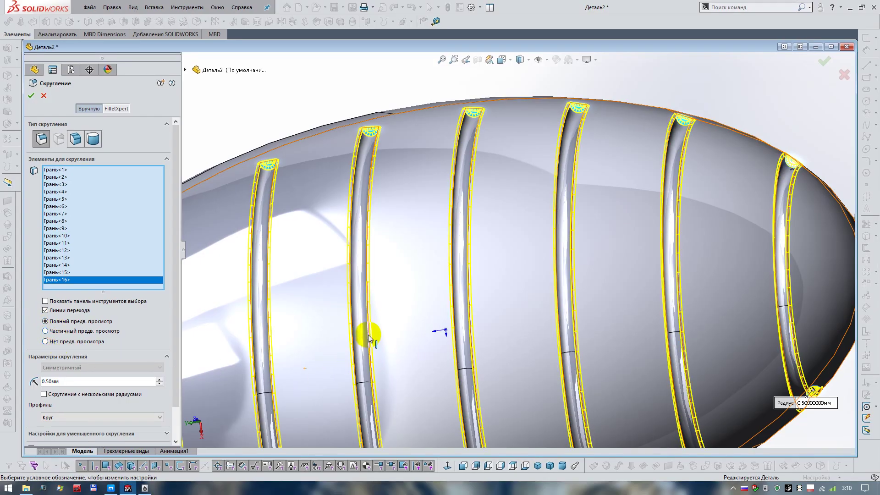
Inspect the filleted grooves and create the 0.50 mm fillet Скругление1
{"action": "key", "text": "ctrl+1"}
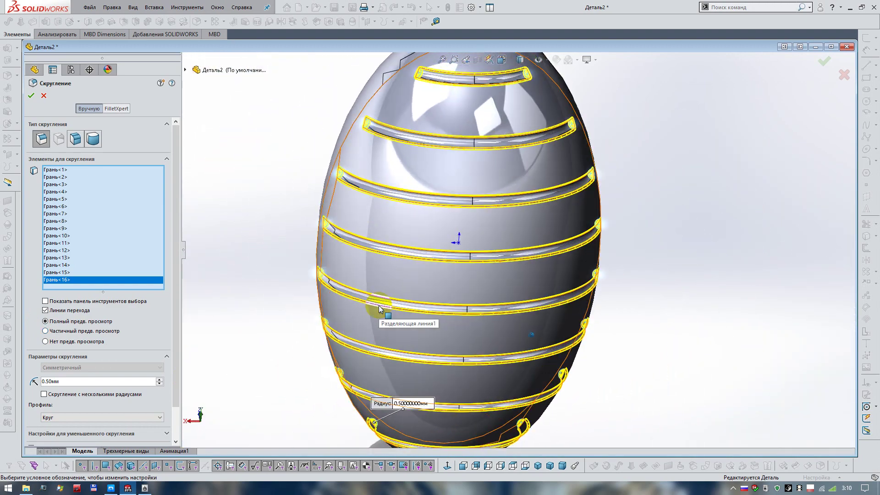
{"action": "key", "text": "Left"}
{"action": "key", "text": "Left"}
{"action": "key", "text": "Left"}
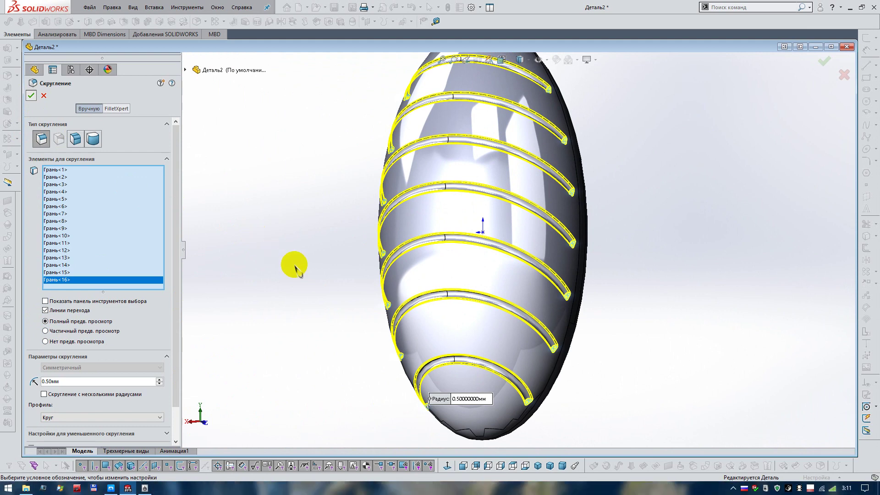
{"action": "key", "text": "Return"}
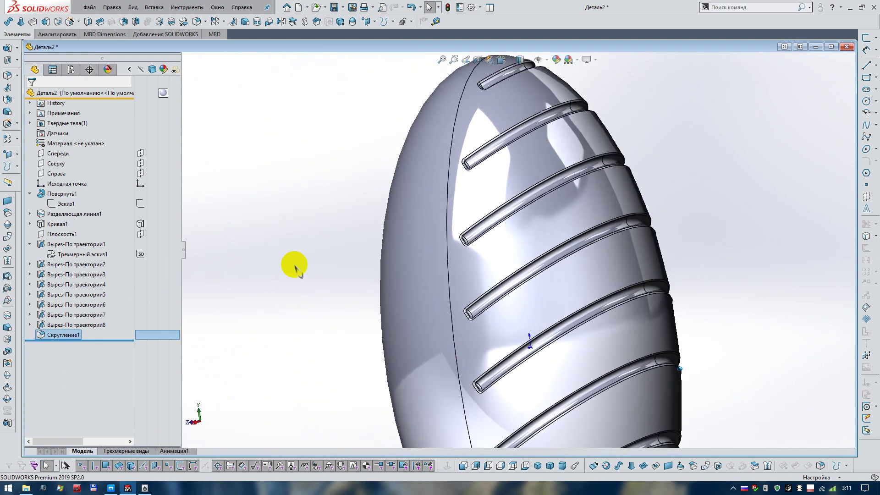
Display the model shaded without edges and start editing Плоскость1
{"action": "left_click", "coordinate": [529, 59]}
{"action": "left_click", "coordinate": [525, 62]}
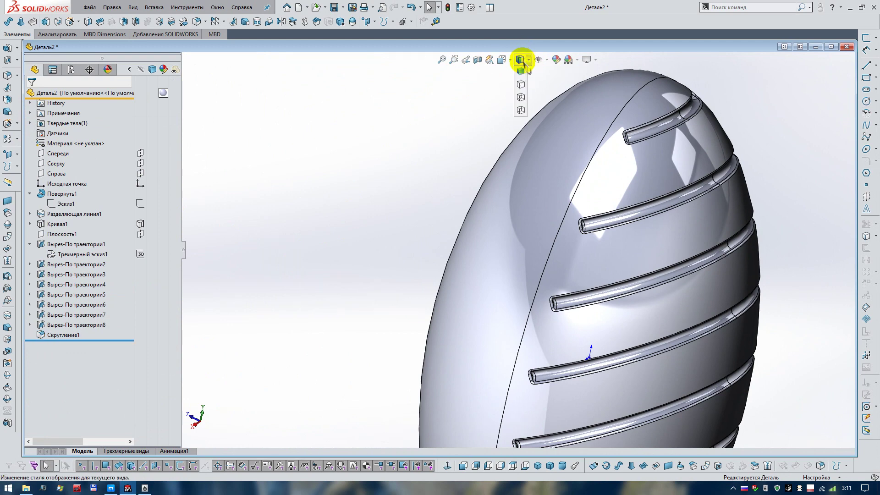
{"action": "left_click", "coordinate": [520, 71]}
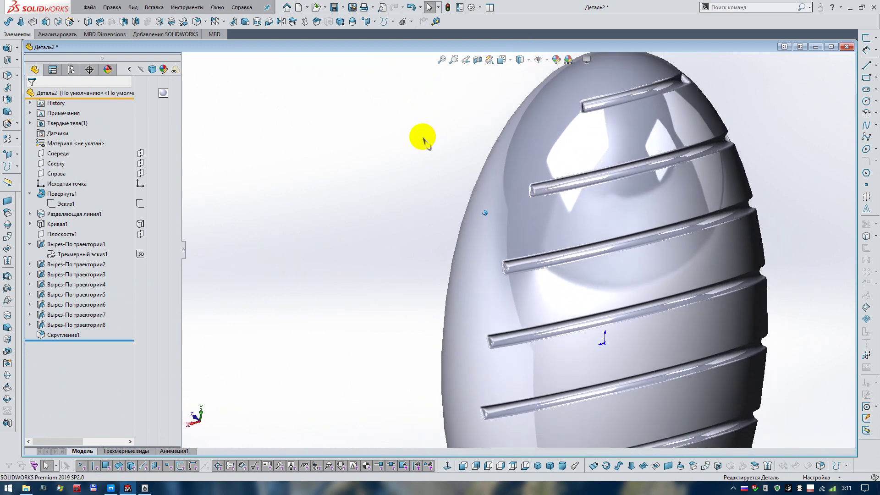
{"action": "middle_click_drag", "start_coordinate": [424, 140], "coordinate": [427, 145]}
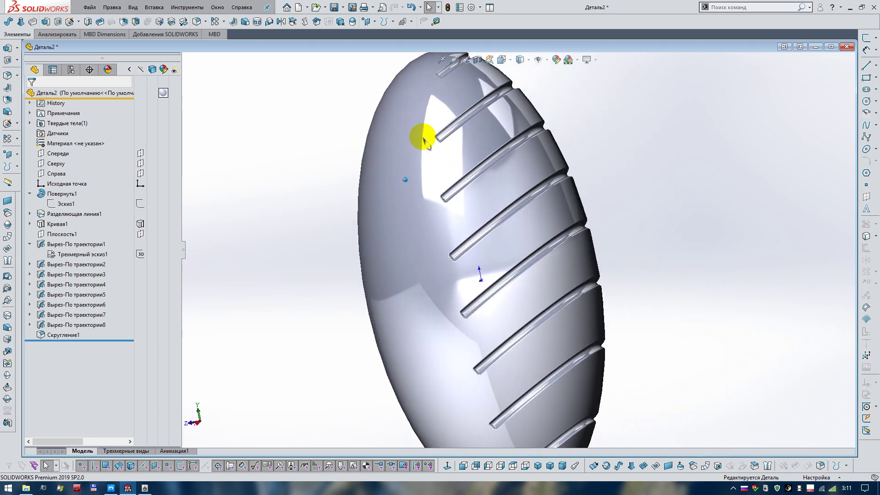
{"action": "left_click", "coordinate": [59, 234]}
{"action": "left_click", "coordinate": [64, 208]}
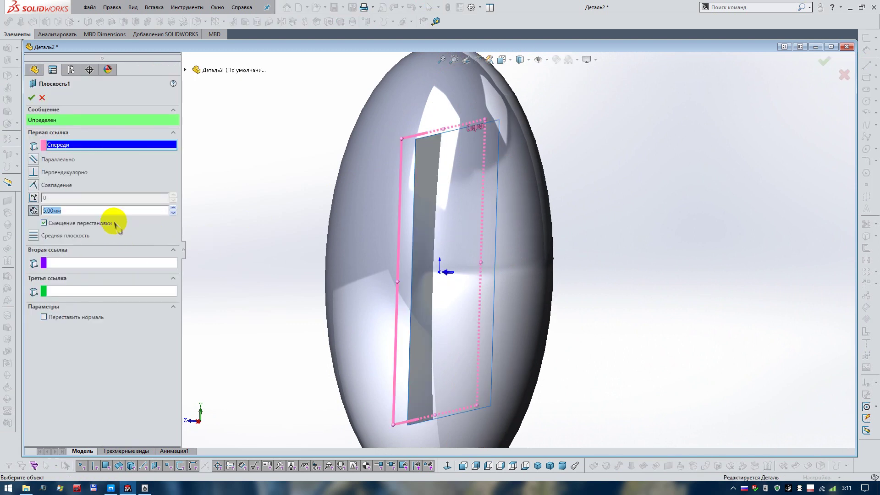
{"action": "type", "text": "1"}
Change Плоскость1's offset to 15 mm, view from the right, and rebuild
{"action": "key", "text": "Return"}
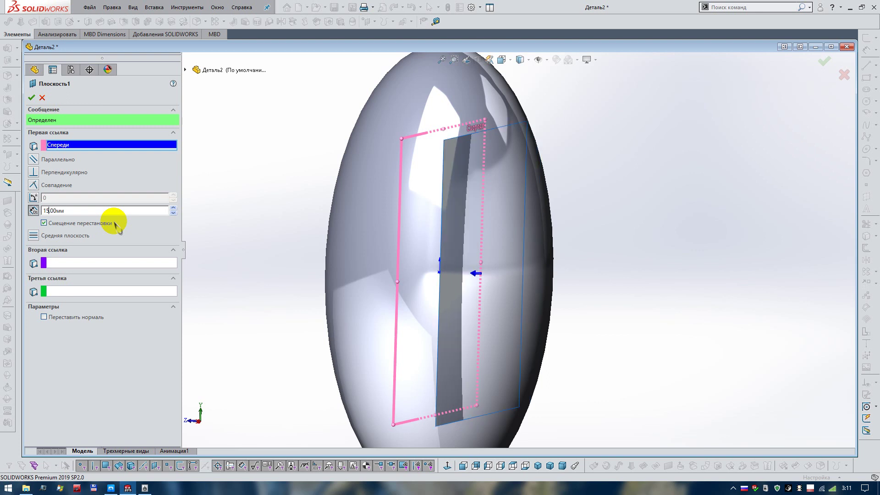
{"action": "key", "text": "ctrl+4"}
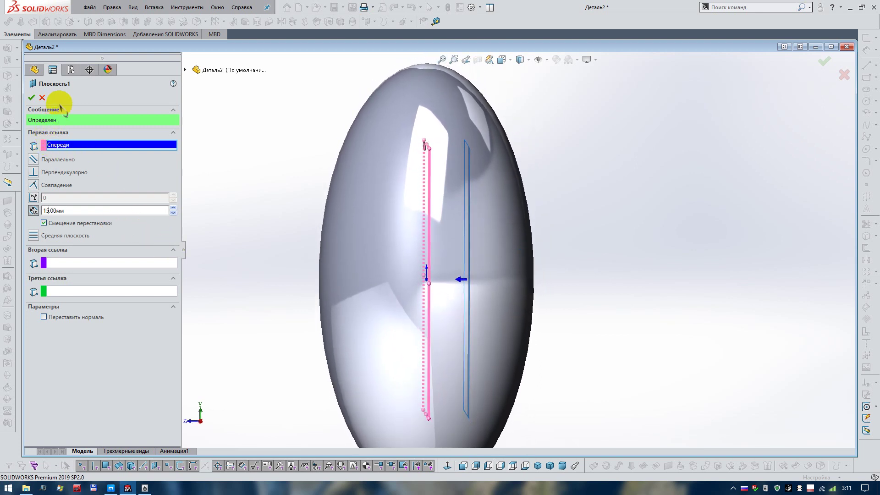
{"action": "left_click", "coordinate": [31, 97]}
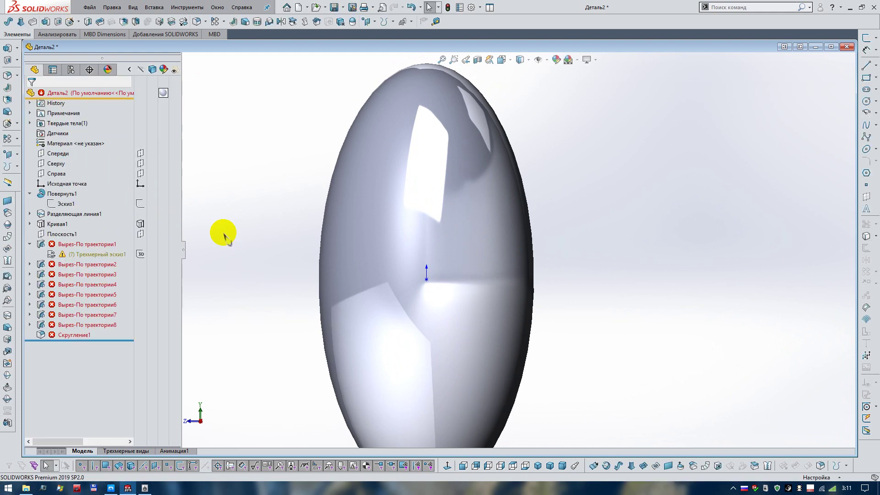
Edit Плоскость1 and set its offset back to 3 mm so the grooves rebuild
{"action": "key", "text": "ctrl+2"}
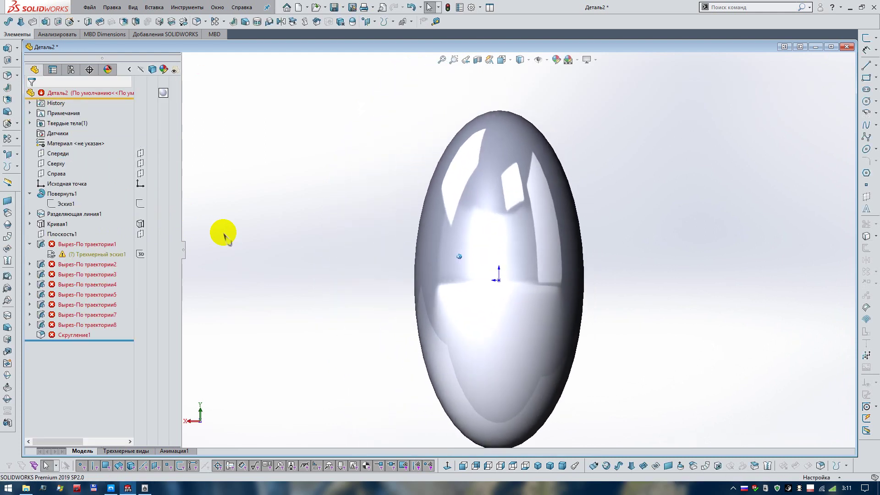
{"action": "left_click", "coordinate": [57, 234]}
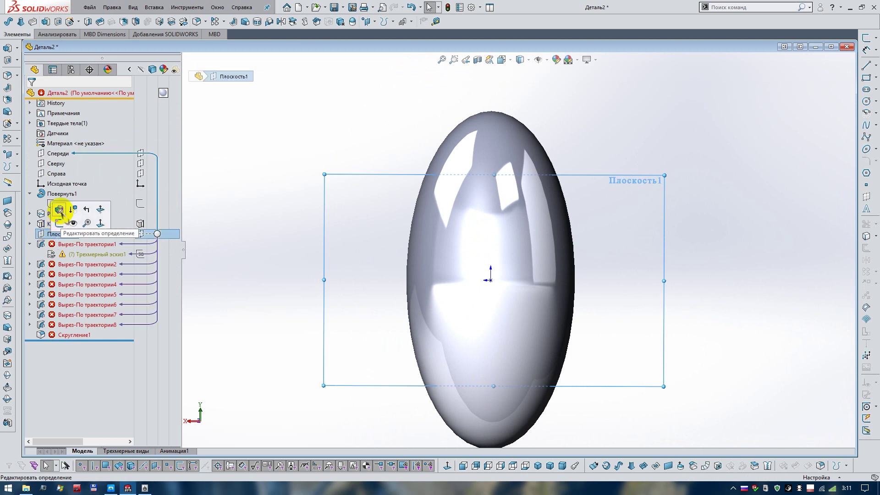
{"action": "left_click", "coordinate": [59, 209]}
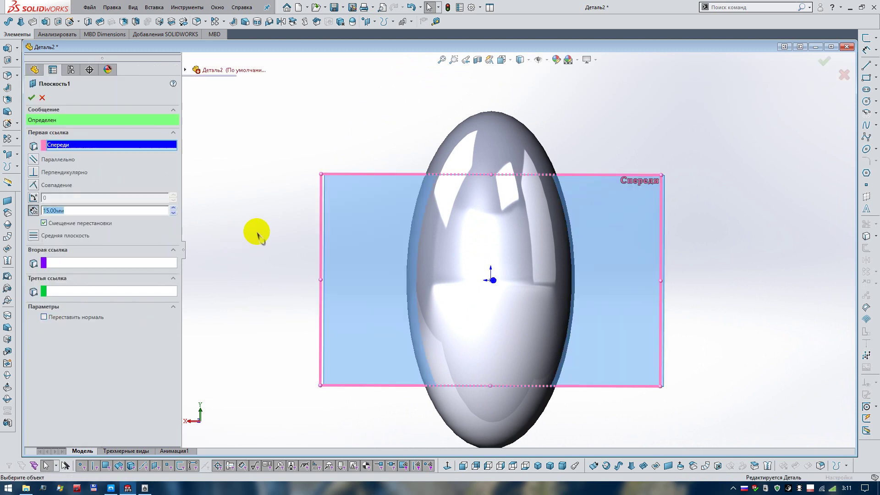
{"action": "middle_click_drag", "start_coordinate": [257, 235], "coordinate": [254, 222]}
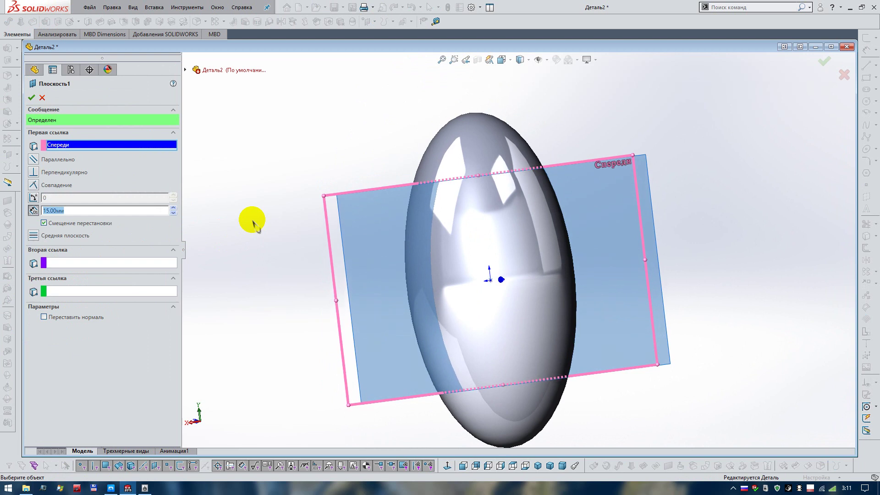
{"action": "type", "text": "3"}
{"action": "key", "text": "Return"}
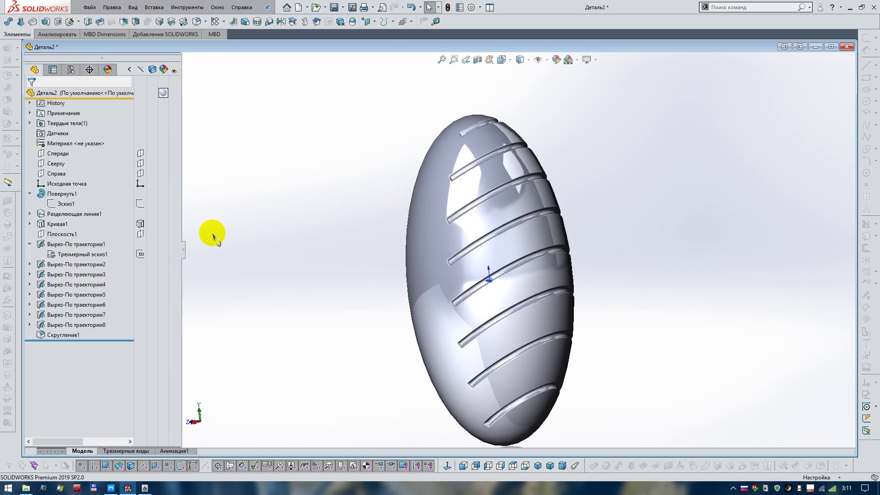
{"action": "scroll", "coordinate": [485, 275], "scroll_direction": "down", "scroll_amount": 3}
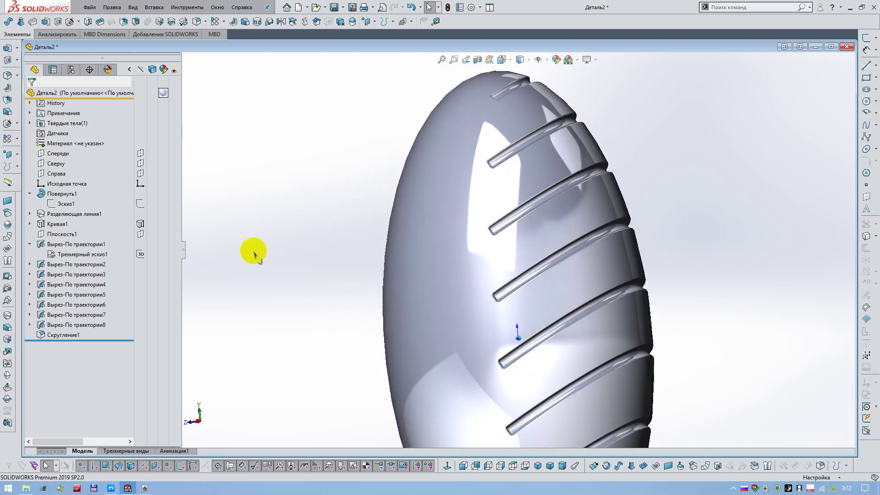
Edit Плоскость1 again and set its offset to 8 mm, then rebuild
{"action": "left_click", "coordinate": [51, 234]}
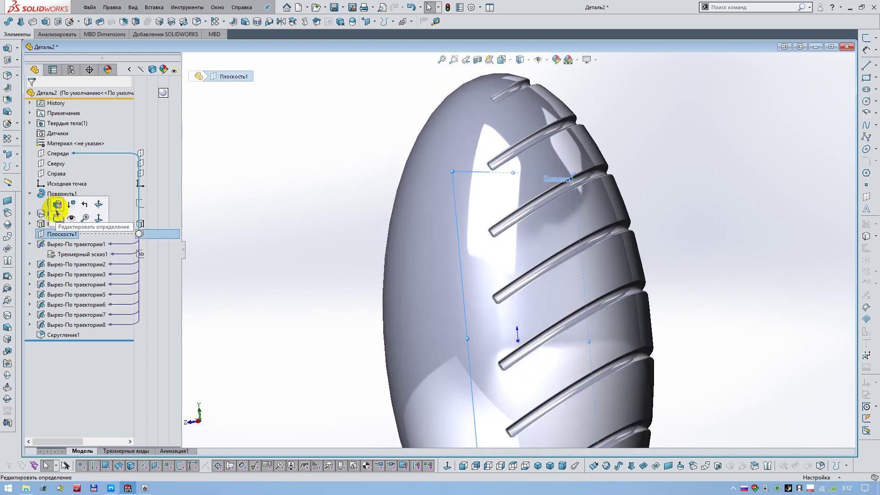
{"action": "left_click", "coordinate": [57, 206]}
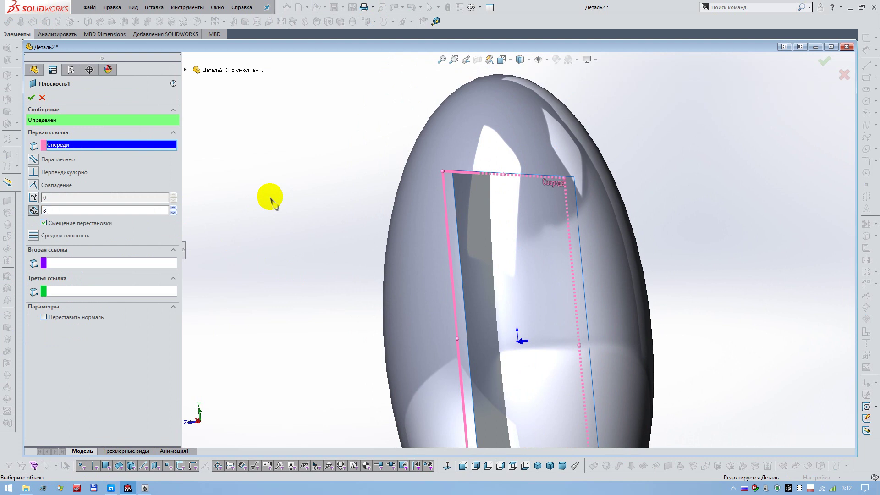
{"action": "key", "text": "Return"}
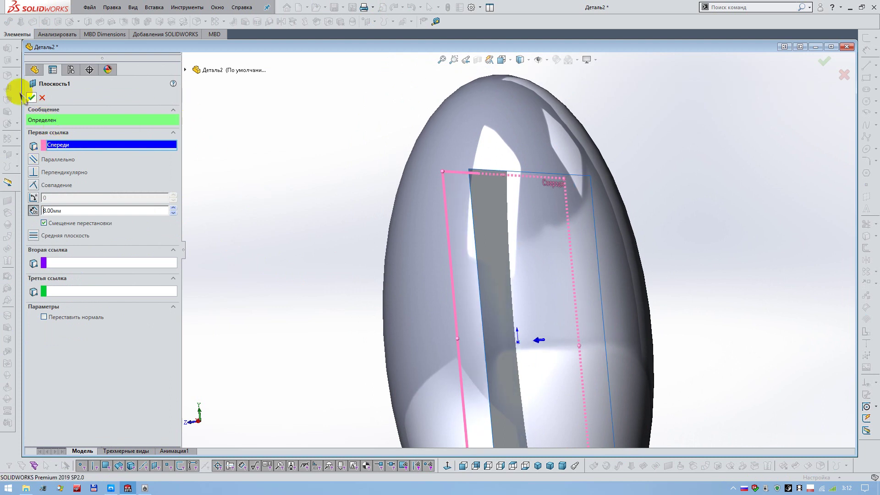
{"action": "left_click", "coordinate": [31, 98]}
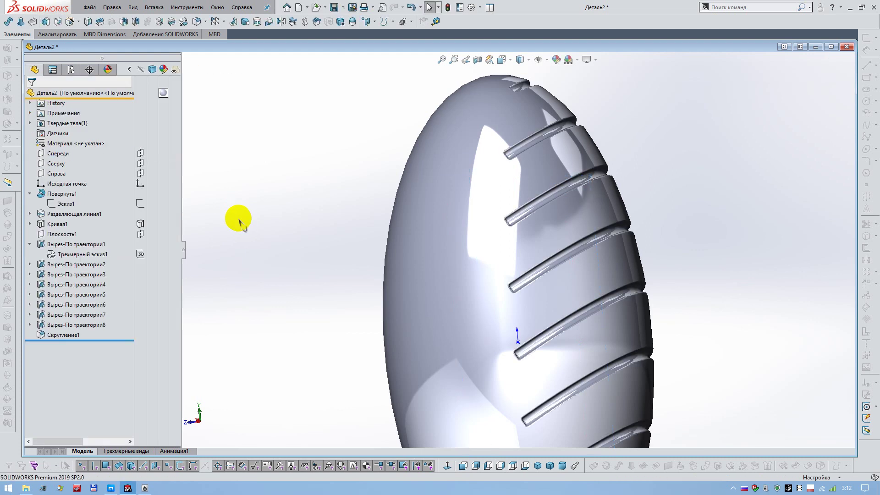
Spin the egg to inspect the grooves and display it Shaded With Edges
{"action": "middle_click_drag", "start_coordinate": [270, 255], "coordinate": [272, 260]}
{"action": "key", "text": "Left"}
{"action": "key", "text": "Left"}
{"action": "key", "text": "Left"}
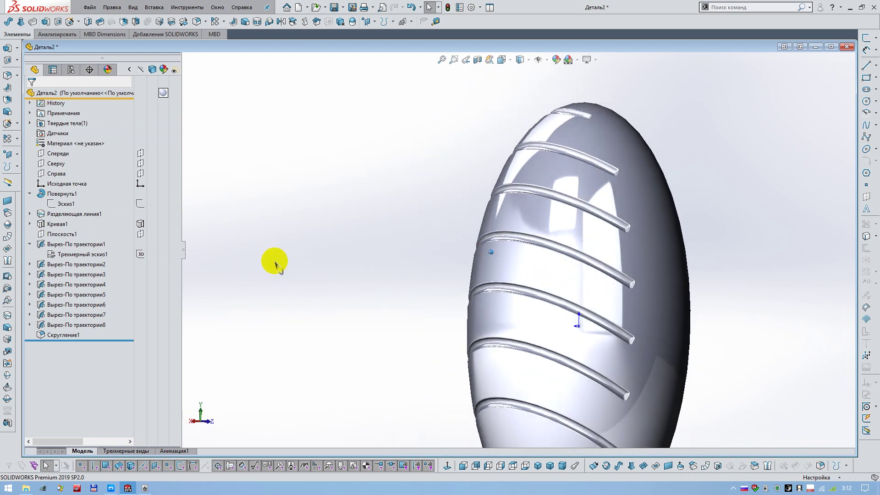
{"action": "key", "text": "Left"}
{"action": "key", "text": "Left"}
{"action": "key", "text": "Left"}
{"action": "key", "text": "Left"}
{"action": "key", "text": "Left"}
{"action": "key", "text": "Left"}
{"action": "key", "text": "Left"}
{"action": "key", "text": "Left"}
{"action": "key", "text": "Left"}
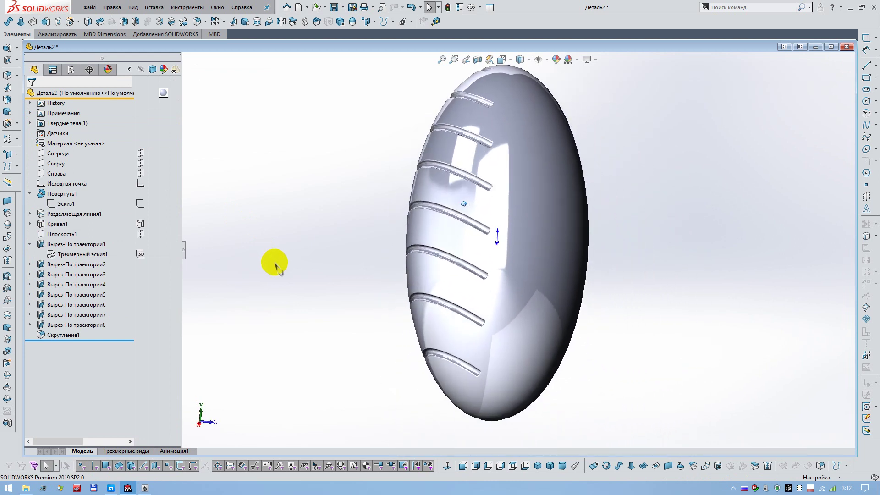
{"action": "key", "text": "Left"}
{"action": "key", "text": "Left"}
{"action": "key", "text": "Left"}
{"action": "key", "text": "Left"}
{"action": "key", "text": "Left"}
{"action": "key", "text": "Left"}
{"action": "key", "text": "Left"}
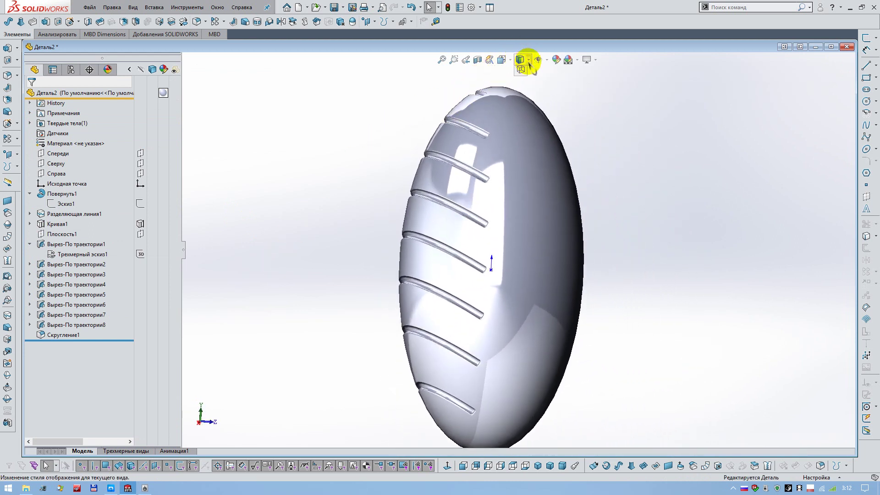
{"action": "left_click", "coordinate": [520, 71]}
{"action": "key", "text": "Left"}
{"action": "key", "text": "Left"}
{"action": "key", "text": "Left"}
{"action": "key", "text": "Left"}
{"action": "key", "text": "Left"}
{"action": "key", "text": "Left"}
{"action": "key", "text": "Left"}
{"action": "key", "text": "Left"}
{"action": "key", "text": "Left"}
{"action": "key", "text": "Left"}
{"action": "key", "text": "Left"}
{"action": "key", "text": "Left"}
{"action": "key", "text": "Left"}
{"action": "key", "text": "Left"}
{"action": "key", "text": "Left"}
{"action": "key", "text": "Left"}
{"action": "key", "text": "Left"}
{"action": "key", "text": "Left"}
{"action": "key", "text": "Left"}
{"action": "key", "text": "Left"}
{"action": "key", "text": "Left"}
{"action": "key", "text": "Left"}
{"action": "key", "text": "Left"}
{"action": "key", "text": "Left"}
{"action": "key", "text": "Left"}
{"action": "key", "text": "Left"}
{"action": "key", "text": "Left"}
{"action": "key", "text": "Left"}
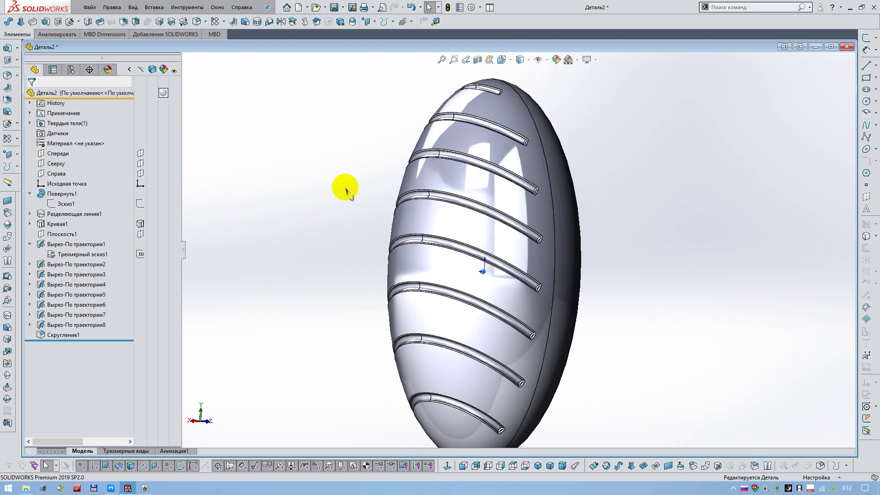
{"action": "key", "text": "Left"}
{"action": "key", "text": "Left"}
{"action": "key", "text": "Left"}
{"action": "key", "text": "Left"}
{"action": "key", "text": "Left"}
{"action": "key", "text": "Left"}
{"action": "key", "text": "Left"}
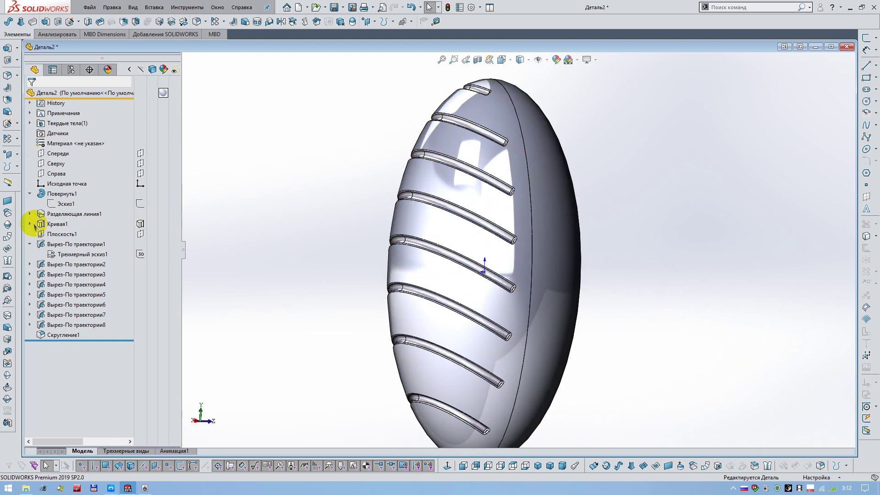
Select the split line's sketch Эскиз2, view it normal-to, and expand Кривая1
{"action": "left_click", "coordinate": [30, 214]}
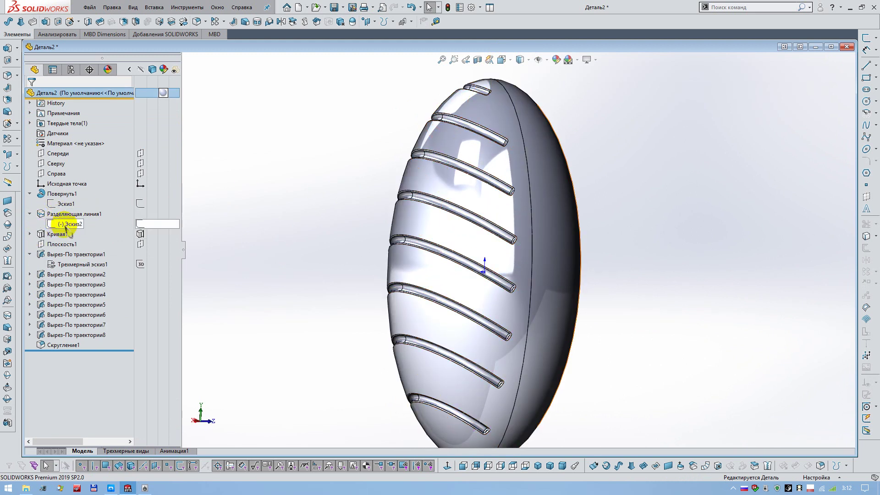
{"action": "left_click", "coordinate": [70, 225]}
{"action": "key", "text": "ctrl+8"}
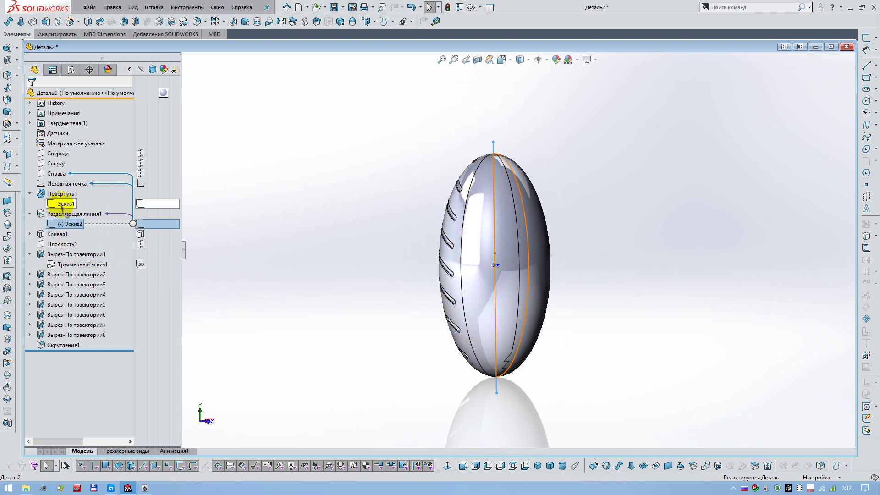
{"action": "left_click", "coordinate": [29, 234]}
Edit Эскиз3 and change the groove line count from 8 to 7
{"action": "left_click", "coordinate": [65, 244]}
{"action": "left_click", "coordinate": [70, 217]}
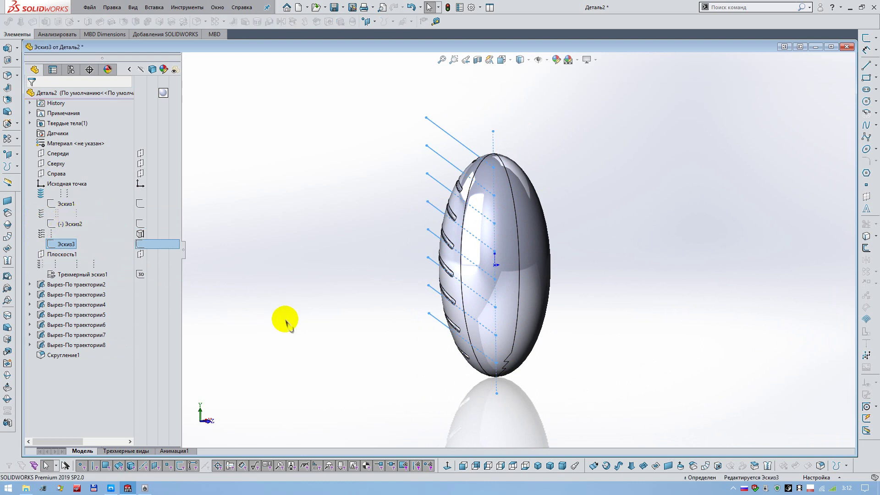
{"action": "middle_click_drag", "start_coordinate": [447, 341], "coordinate": [504, 362]}
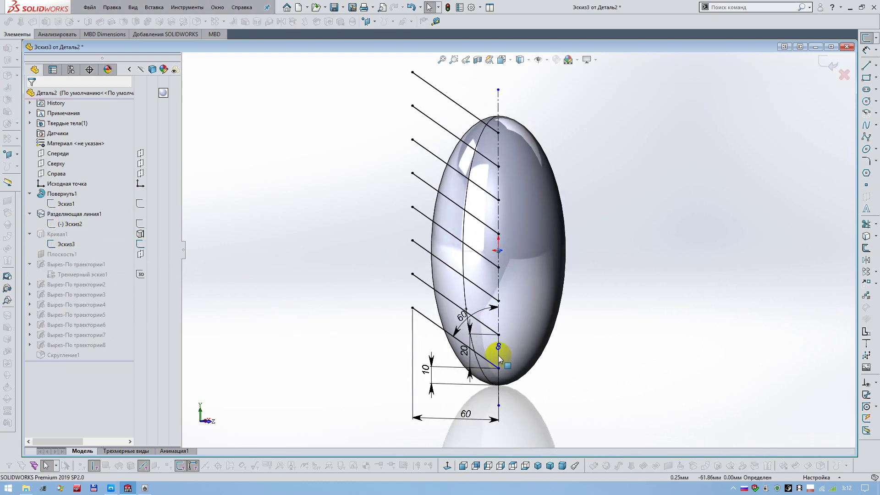
{"action": "middle_click_drag", "start_coordinate": [504, 362], "coordinate": [489, 390]}
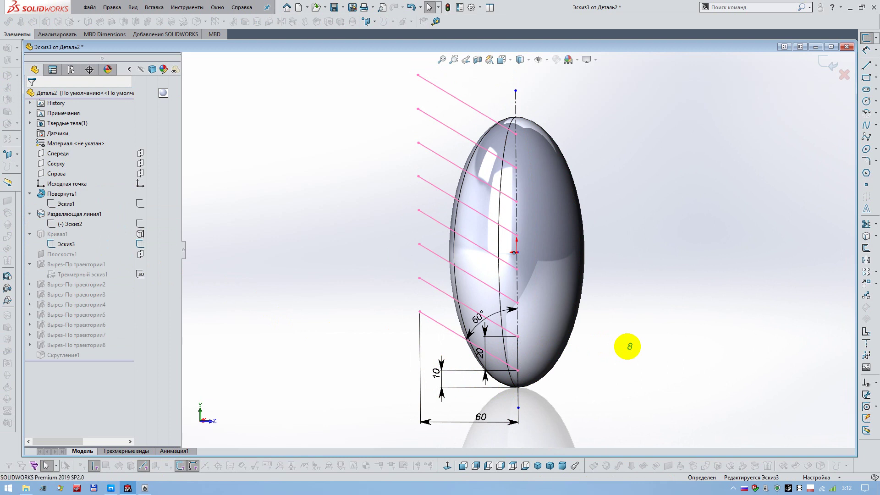
{"action": "left_click", "coordinate": [629, 347]}
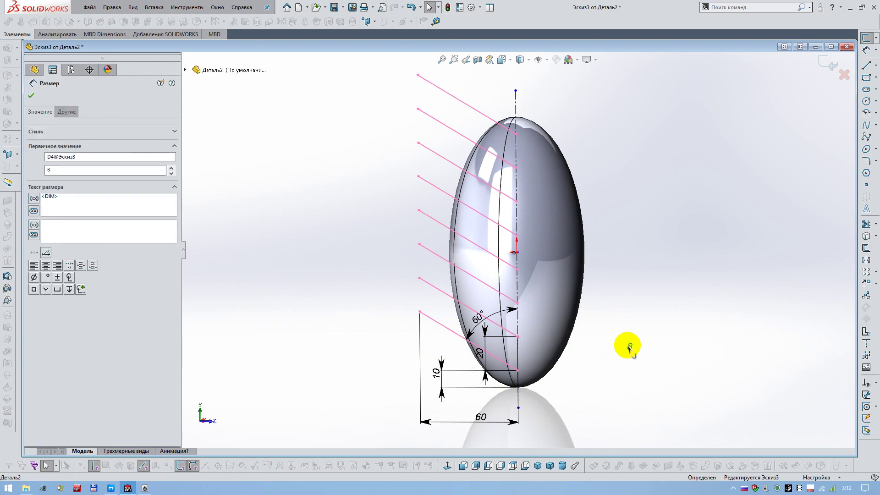
{"action": "type", "text": "7"}
{"action": "key", "text": "Return"}
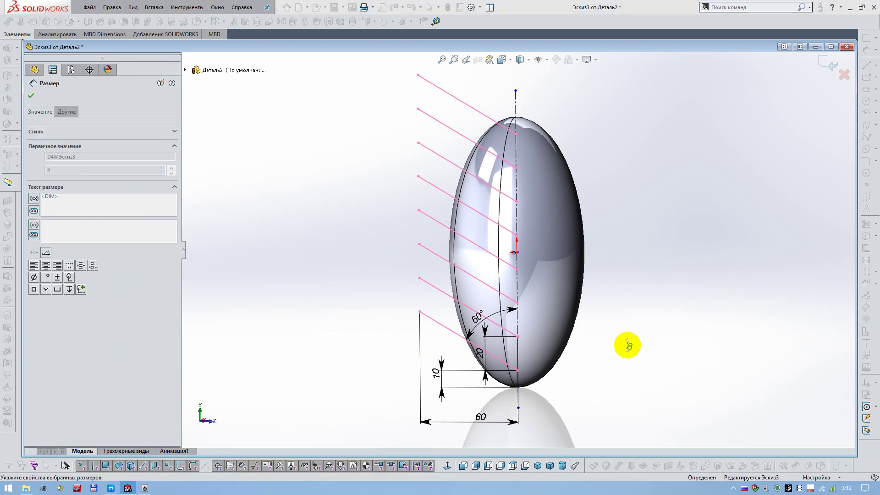
Change the 10 mm bottom dimension to 12 mm, then to 8 mm
{"action": "left_click", "coordinate": [443, 378]}
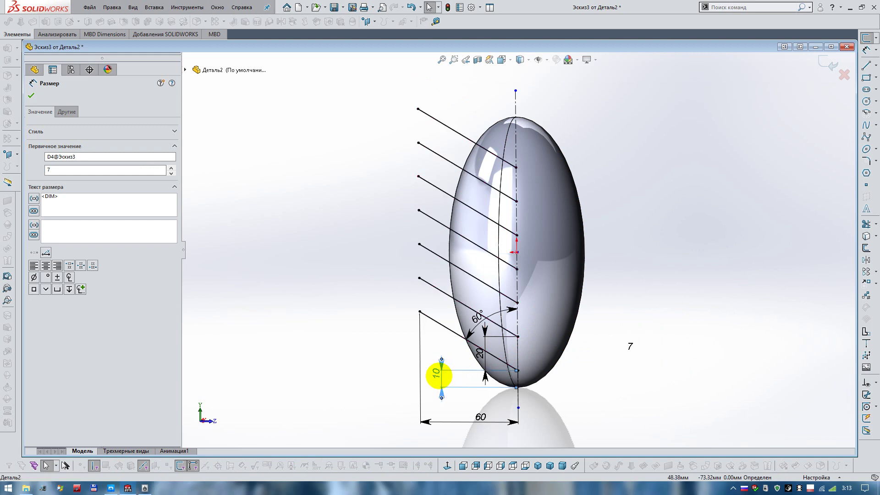
{"action": "double_click", "coordinate": [440, 378]}
{"action": "type", "text": "12"}
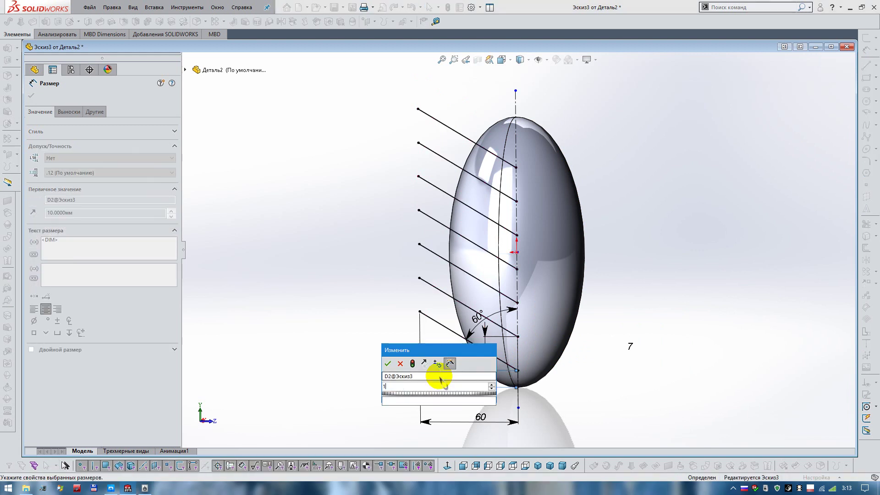
{"action": "key", "text": "Return"}
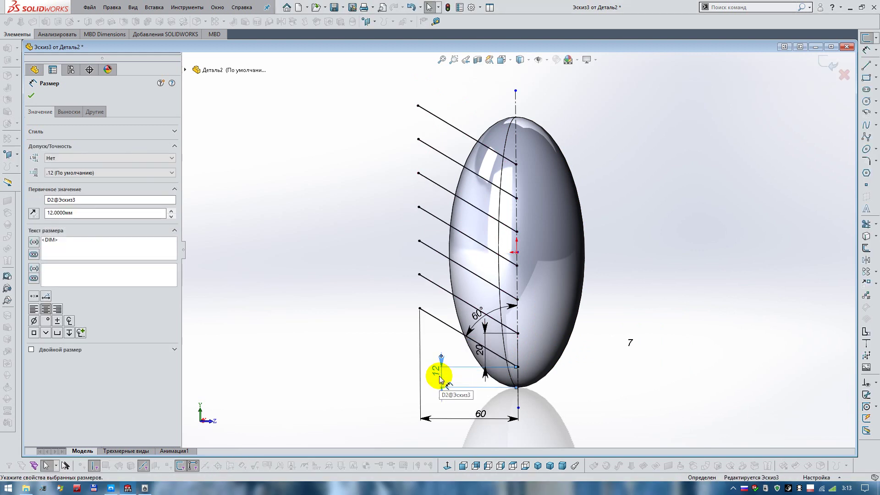
{"action": "double_click", "coordinate": [440, 379]}
{"action": "type", "text": "8"}
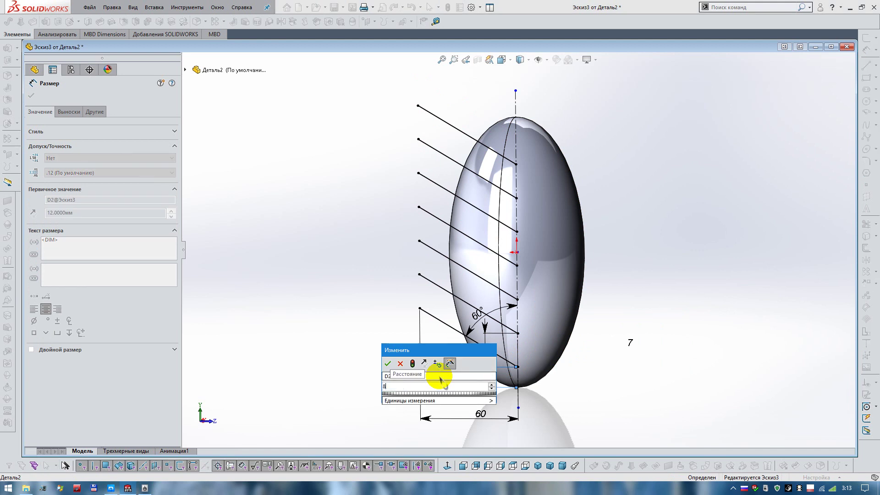
{"action": "key", "text": "Return"}
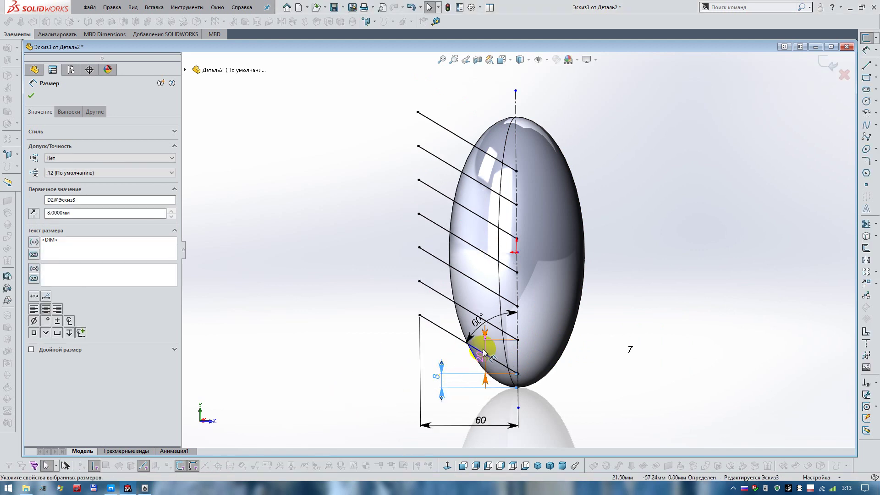
Set the 20 mm line spacing to 22 mm and rebuild the part
{"action": "left_click_drag", "start_coordinate": [482, 357], "coordinate": [593, 353]}
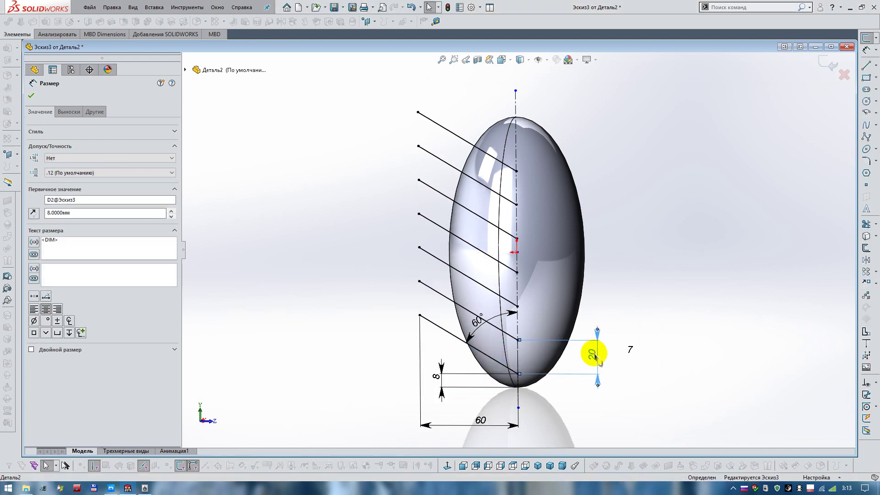
{"action": "double_click", "coordinate": [592, 353]}
{"action": "type", "text": "22"}
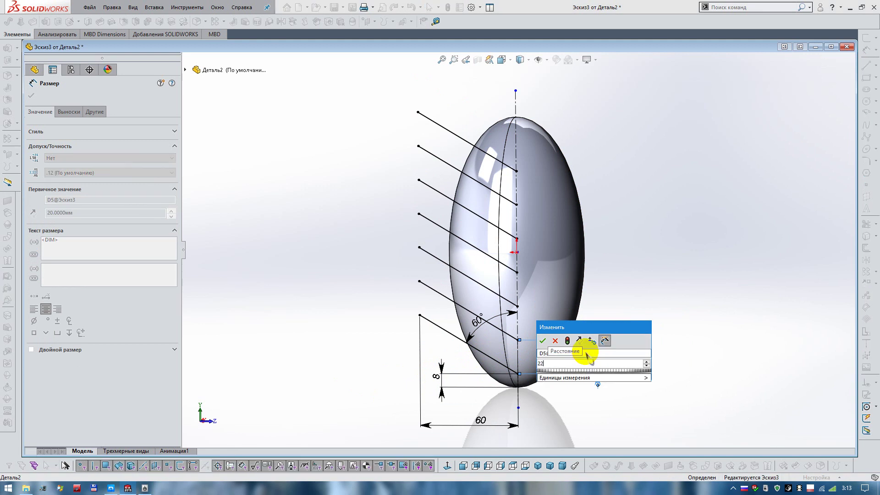
{"action": "key", "text": "Return"}
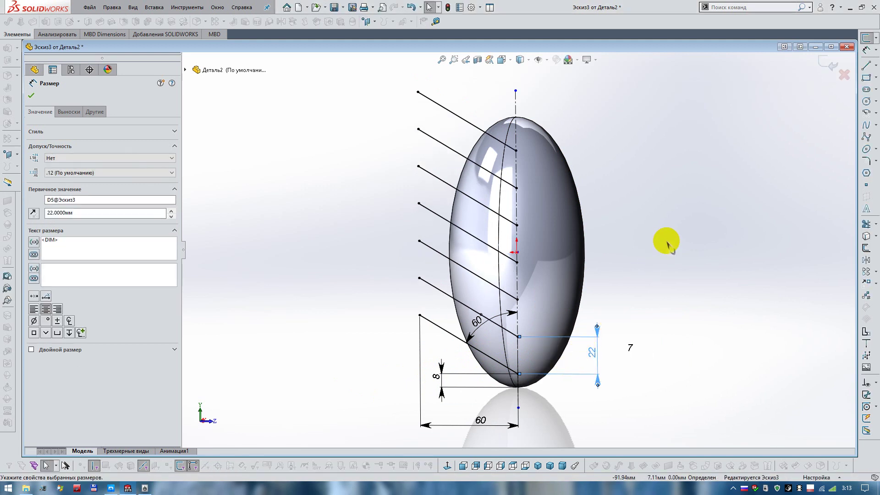
{"action": "key", "text": "ctrl+b"}
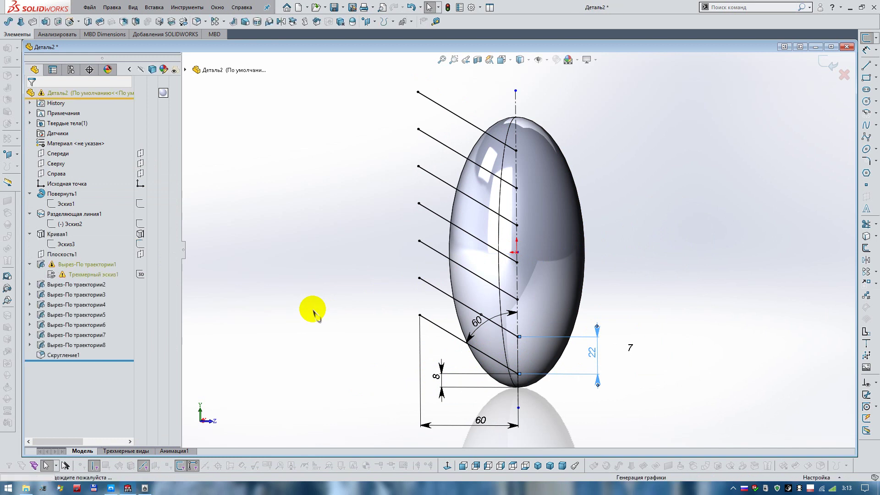
Delete the two extra spline pieces at the egg's top from Трехмерный эскиз1, then exit and rebuild
{"action": "left_click", "coordinate": [93, 274]}
{"action": "left_click", "coordinate": [95, 250]}
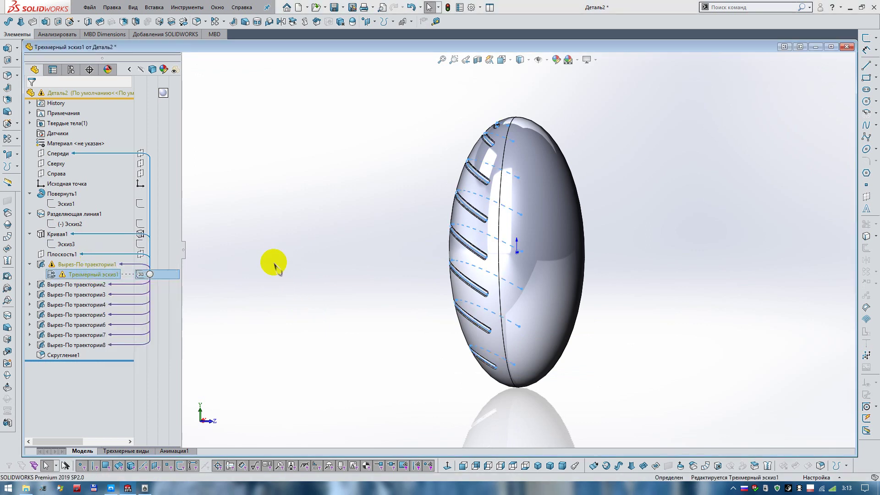
{"action": "middle_click_drag", "start_coordinate": [491, 143], "coordinate": [514, 151]}
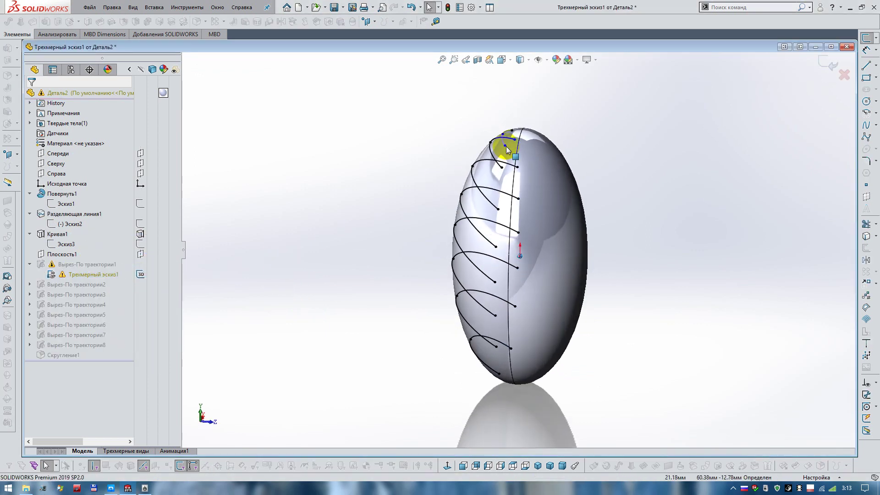
{"action": "scroll", "coordinate": [514, 152], "scroll_direction": "down", "scroll_amount": 5}
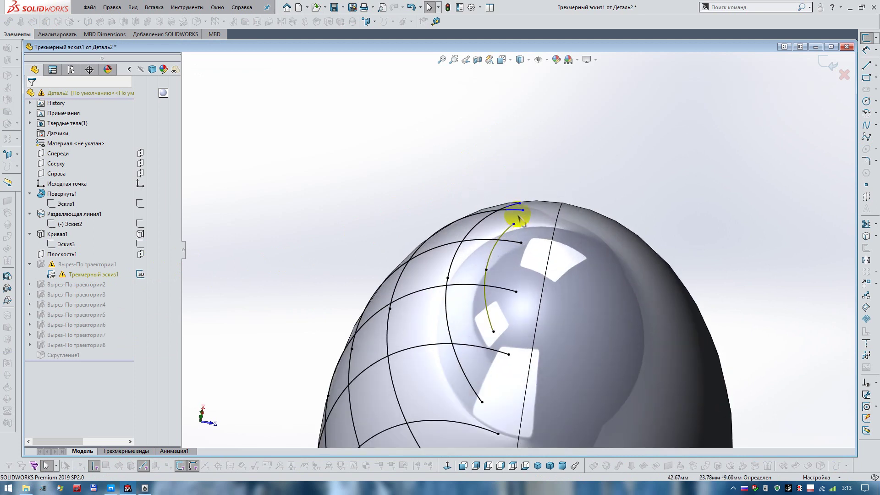
{"action": "left_click", "coordinate": [494, 257]}
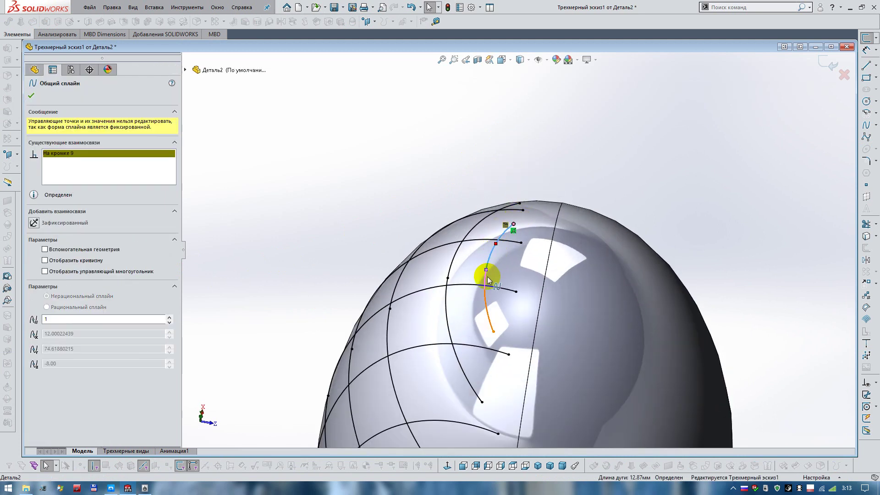
{"action": "left_click", "coordinate": [487, 276]}
{"action": "key", "text": "Delete"}
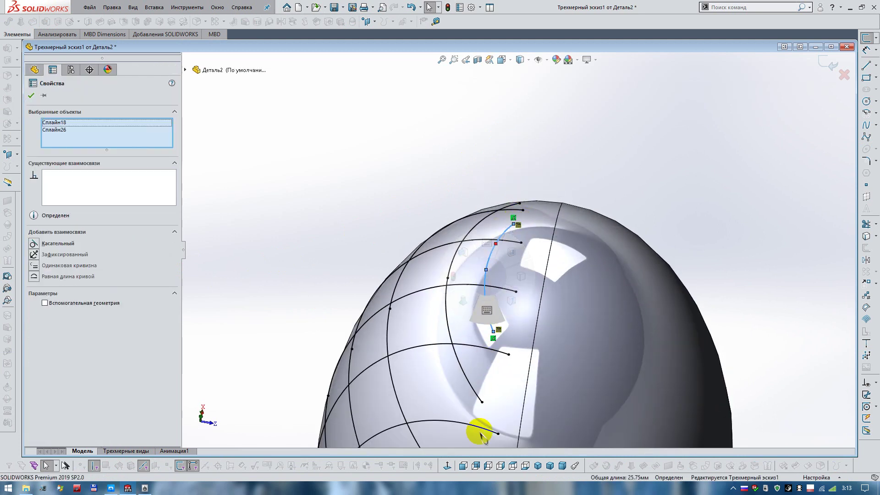
{"action": "right_click_drag", "start_coordinate": [686, 214], "coordinate": [637, 212]}
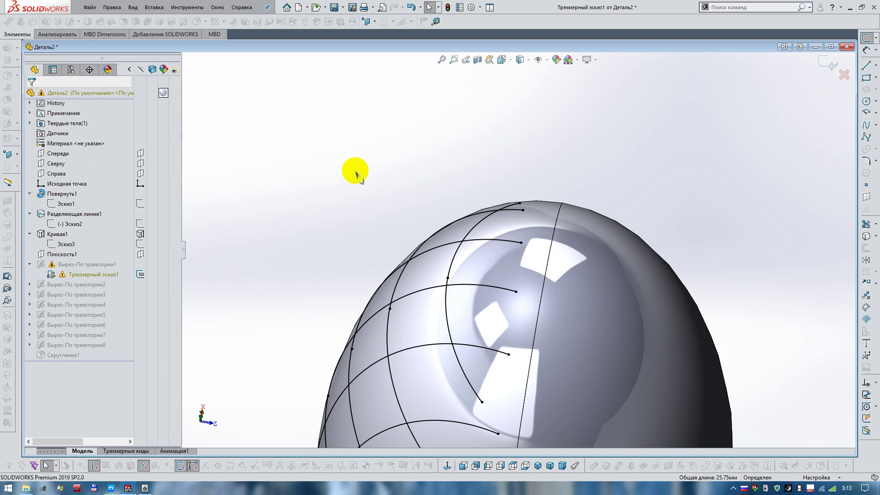
{"action": "left_click", "coordinate": [391, 304]}
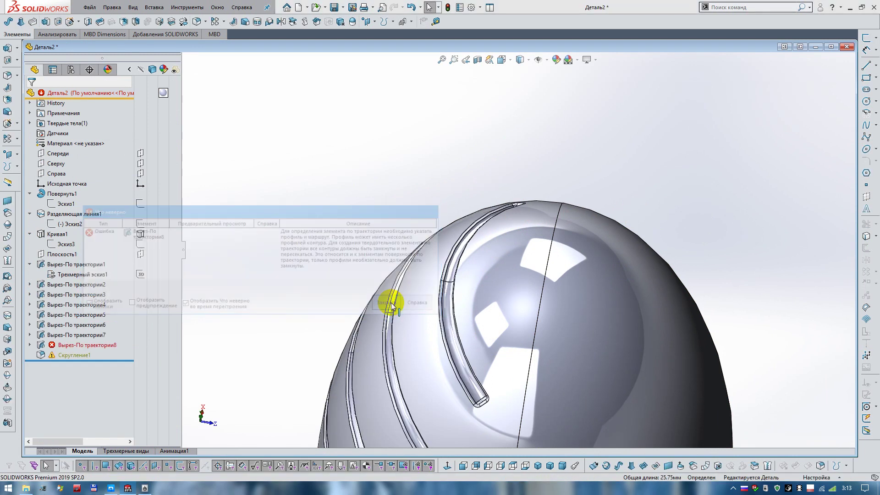
{"action": "key", "text": "f"}
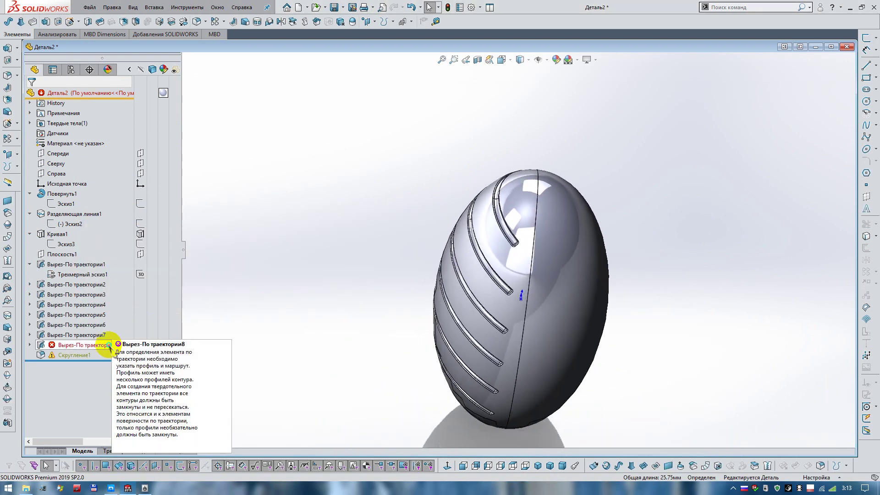
{"action": "right_click", "coordinate": [110, 345]}
{"action": "left_click", "coordinate": [96, 348]}
{"action": "right_click", "coordinate": [95, 349]}
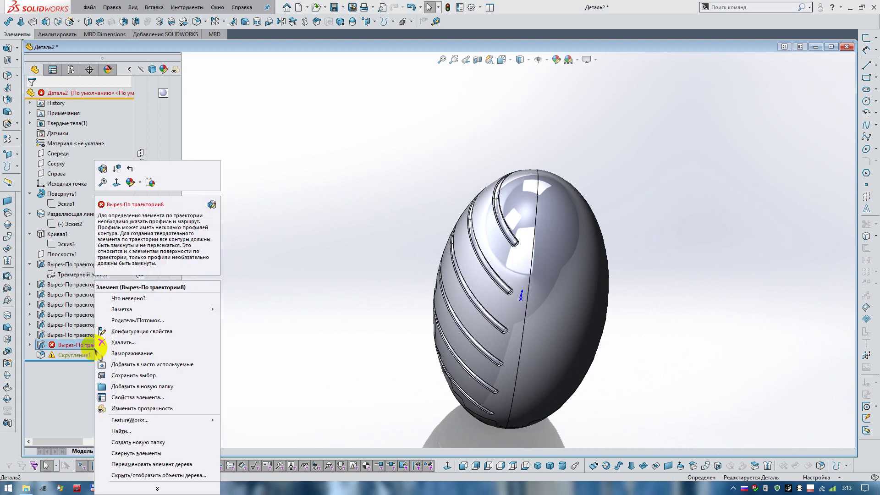
{"action": "left_click", "coordinate": [63, 346]}
{"action": "right_click", "coordinate": [63, 346]}
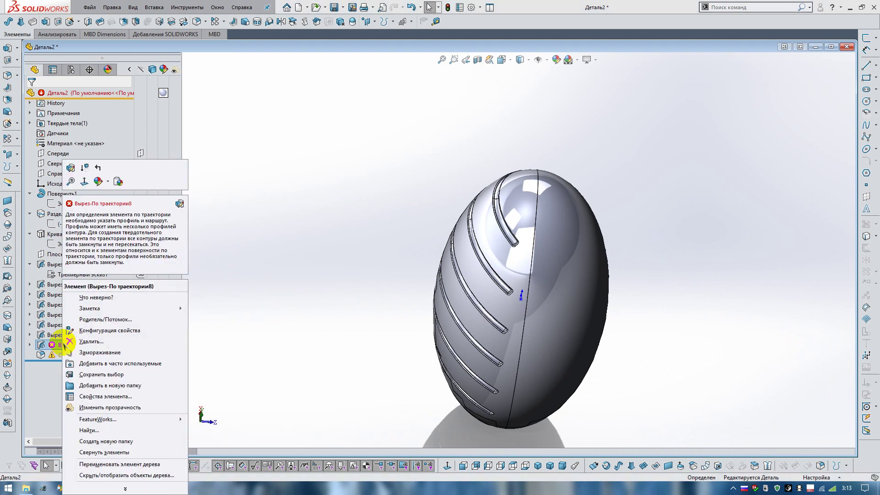
{"action": "key", "text": "Delete"}
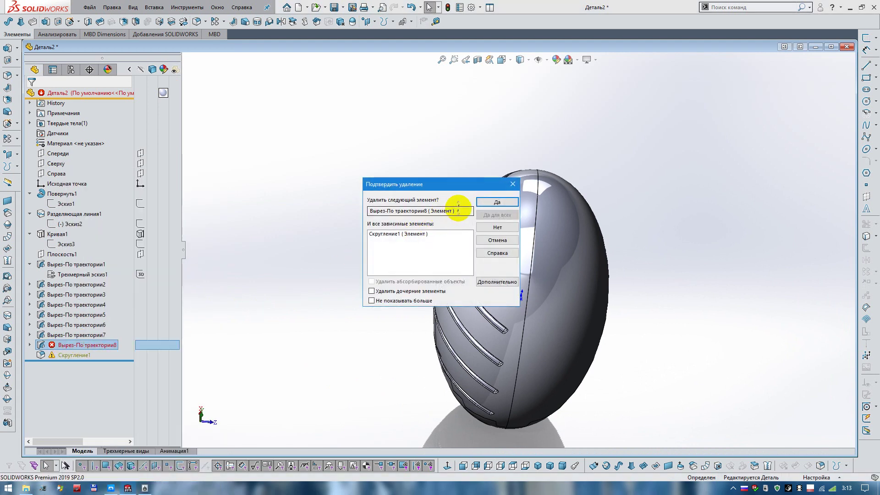
{"action": "left_click", "coordinate": [498, 240]}
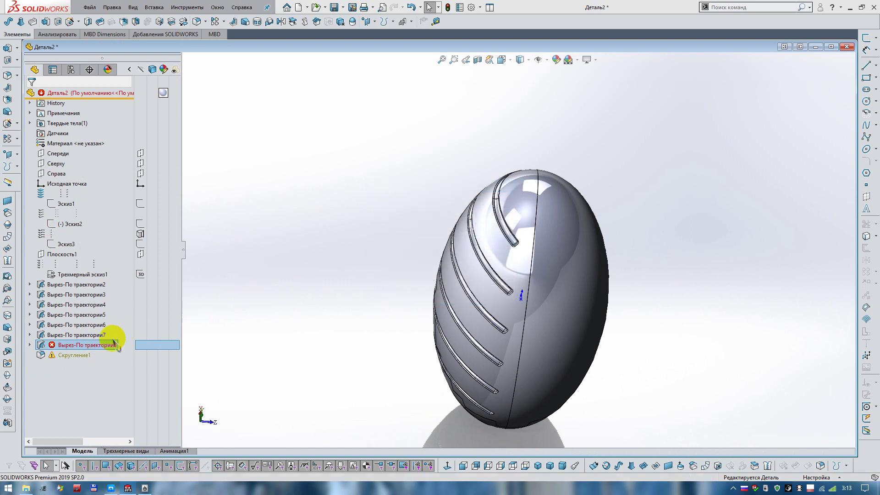
{"action": "left_click", "coordinate": [60, 354]}
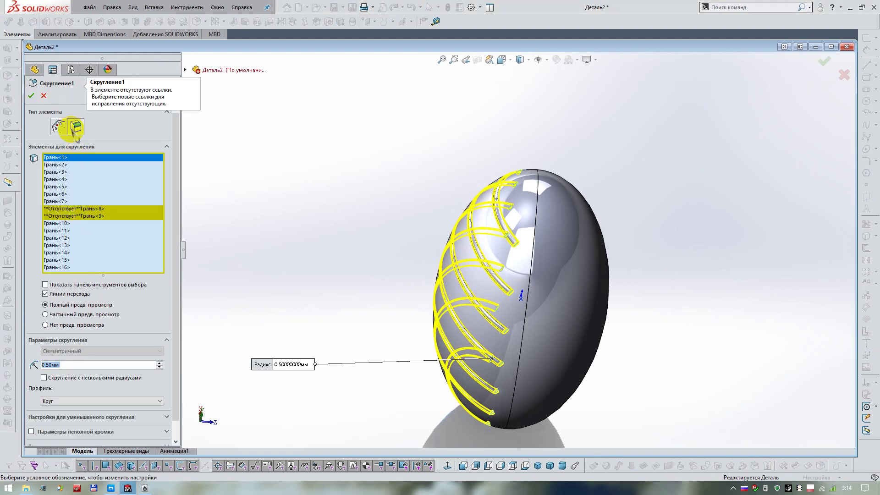
Accept Скругление1 without its missing faces and delete the failed Вырез-По траектории8 cut
{"action": "left_click", "coordinate": [31, 96]}
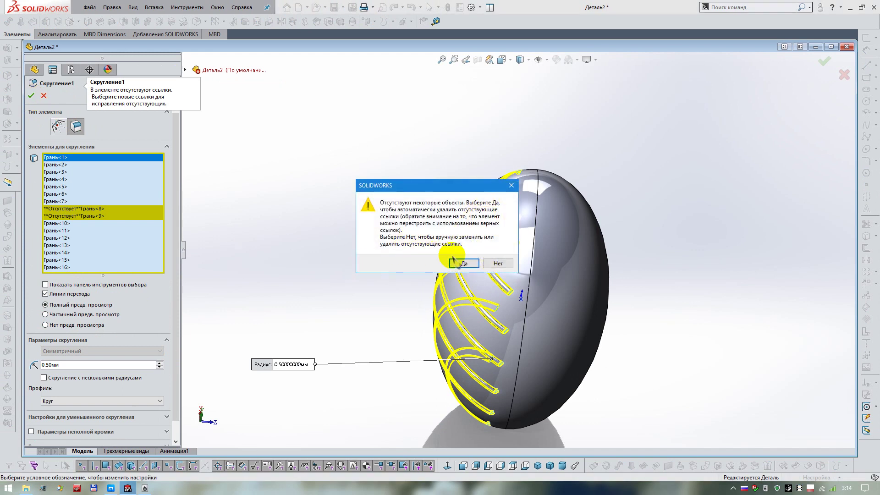
{"action": "left_click", "coordinate": [402, 261]}
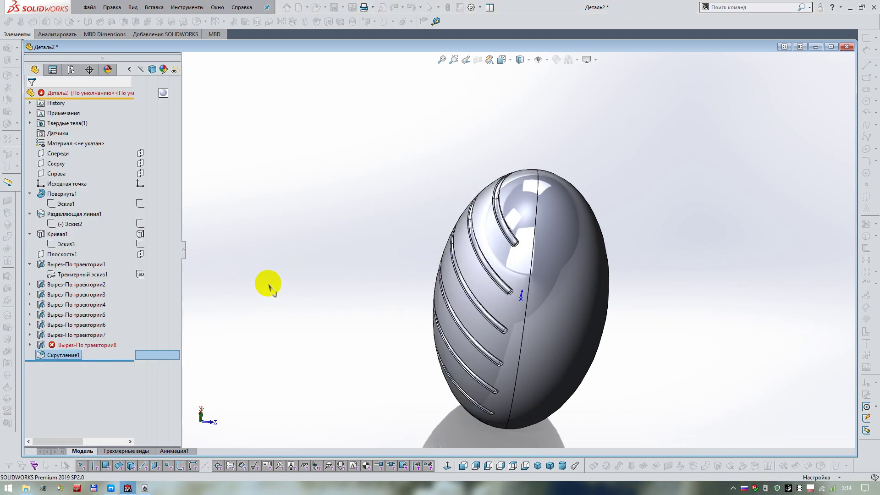
{"action": "right_click", "coordinate": [108, 349]}
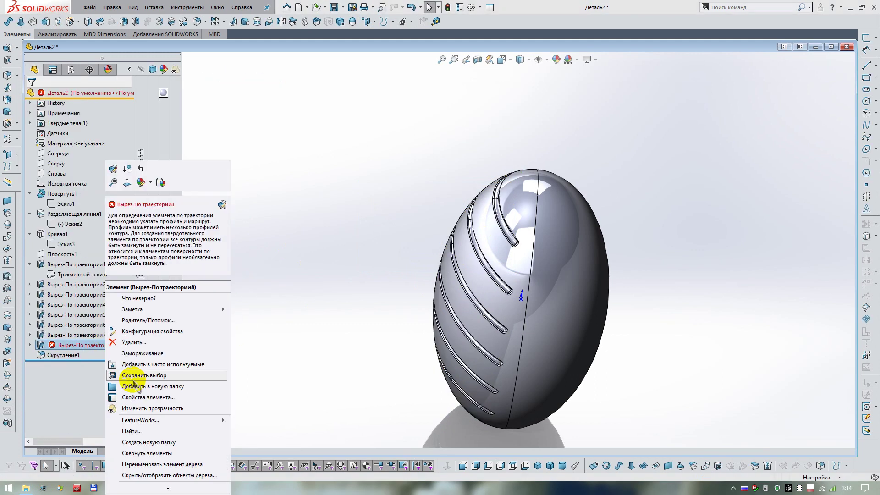
{"action": "left_click", "coordinate": [131, 342]}
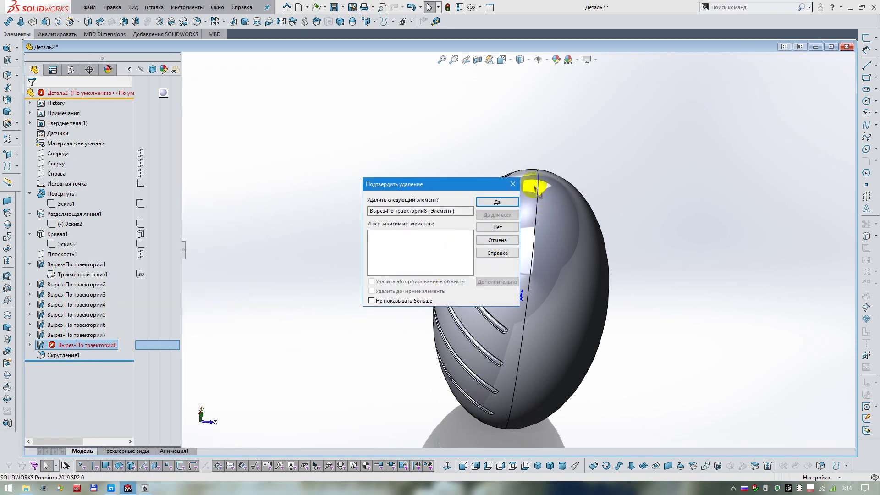
{"action": "left_click", "coordinate": [501, 197]}
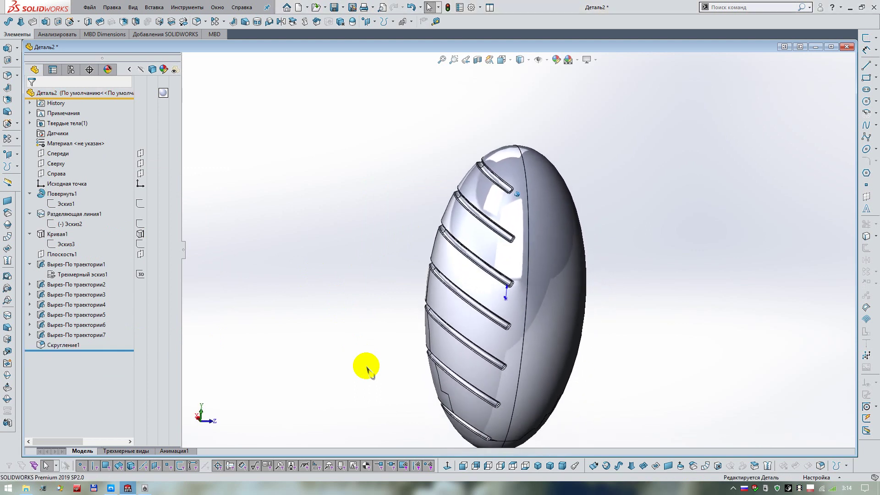
{"action": "left_click", "coordinate": [74, 253]}
{"action": "type", "text": "15"}
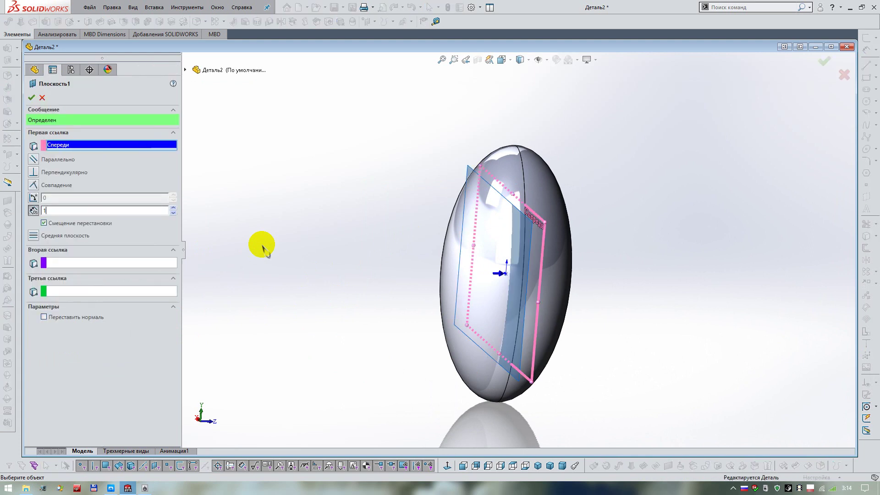
Enter a 15 mm offset distance for Плоскость1 and accept the change
{"action": "key", "text": "Return"}
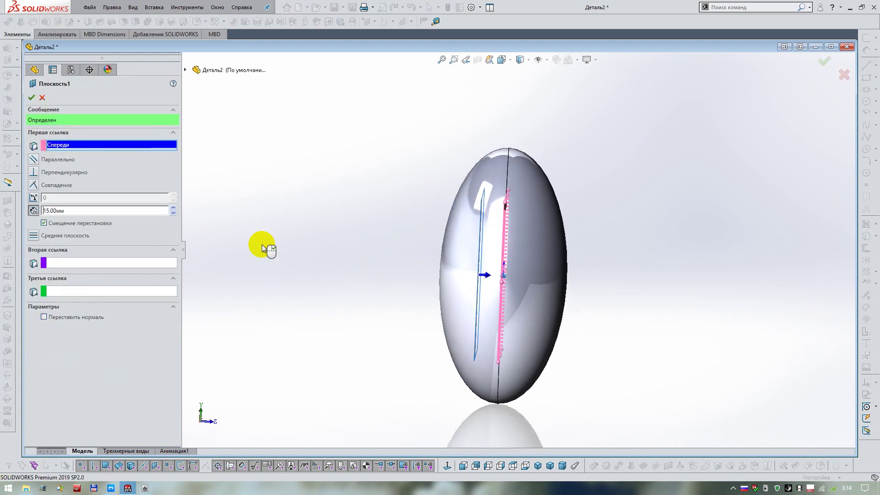
{"action": "left_click", "coordinate": [31, 98]}
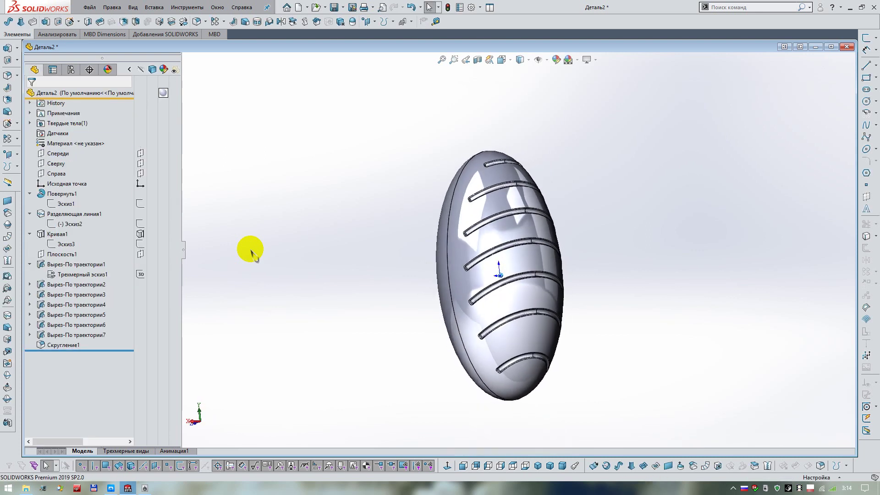
Edit Плоскость1 and change its offset distance to 3 mm
{"action": "left_click", "coordinate": [63, 253]}
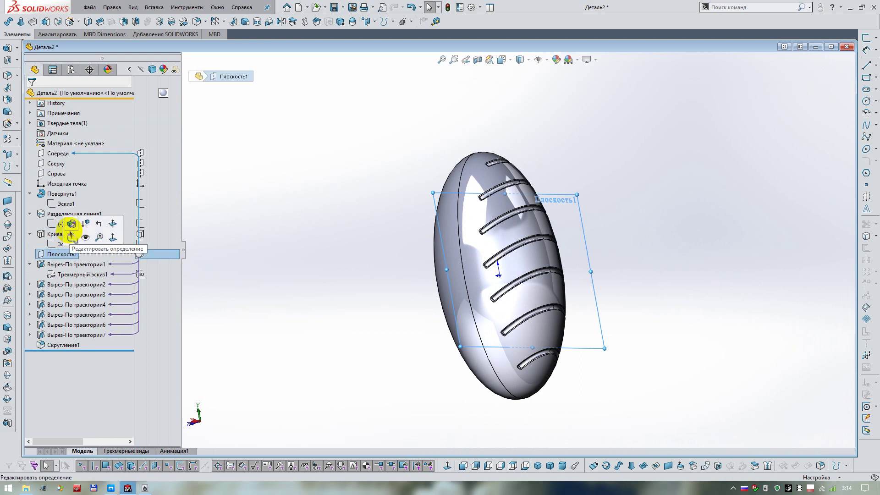
{"action": "left_click", "coordinate": [71, 225]}
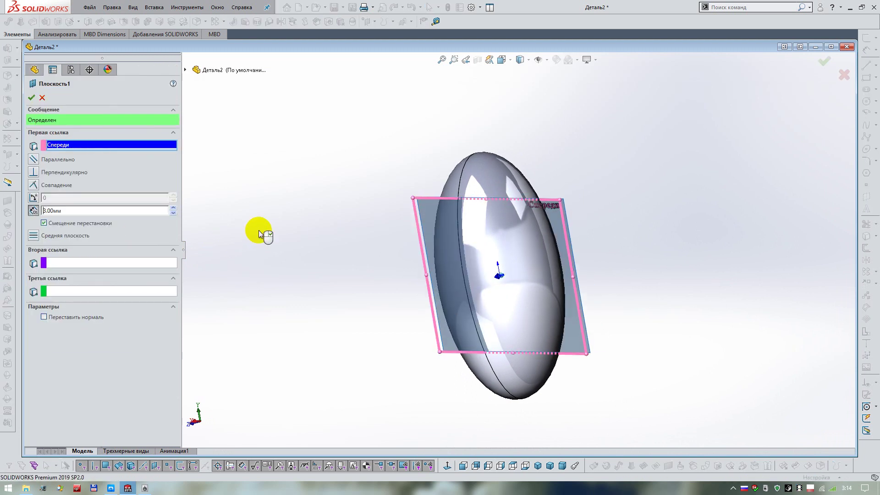
{"action": "key", "text": "Return"}
{"action": "left_click", "coordinate": [32, 97]}
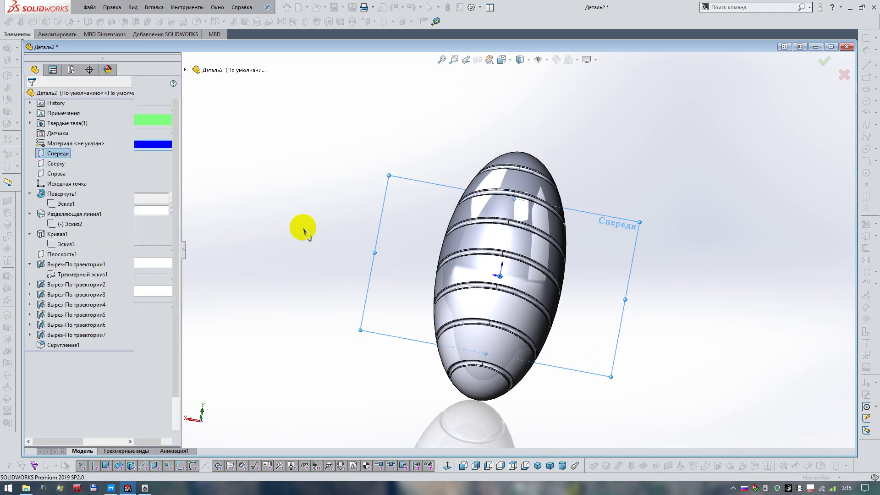
Spin the egg with the arrow keys to inspect the seven regenerated grooves
{"action": "key", "text": "Left"}
{"action": "key", "text": "Left"}
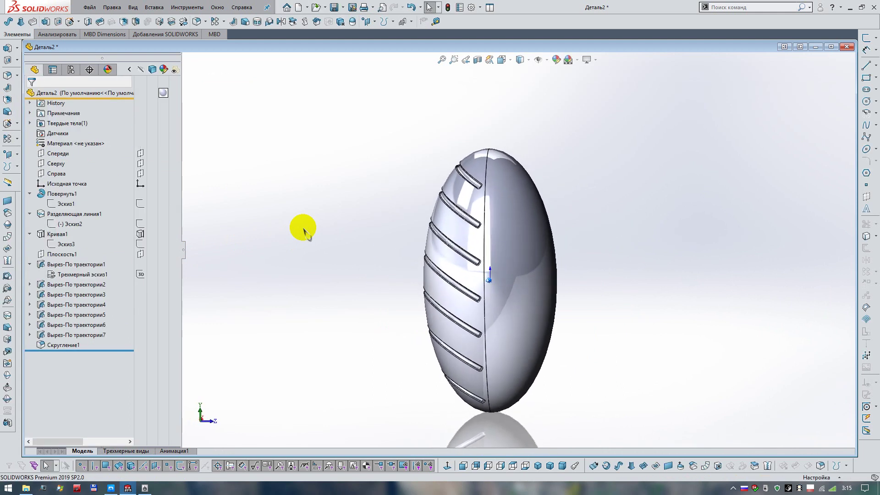
{"action": "key", "text": "Left"}
{"action": "key", "text": "Left"}
{"action": "key", "text": "Right"}
{"action": "key", "text": "Right"}
{"action": "key", "text": "Right"}
{"action": "key", "text": "Right"}
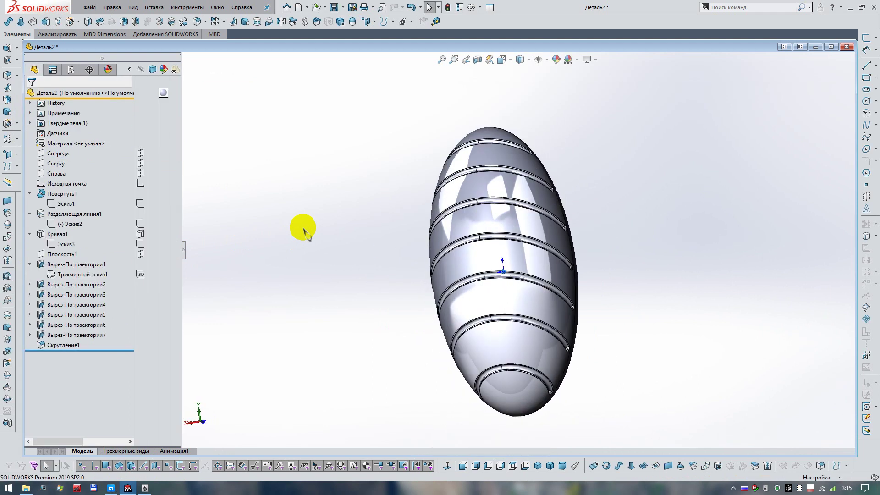
{"action": "key", "text": "Right"}
{"action": "key", "text": "Right"}
{"action": "key", "text": "Right"}
{"action": "key", "text": "Left"}
{"action": "key", "text": "Left"}
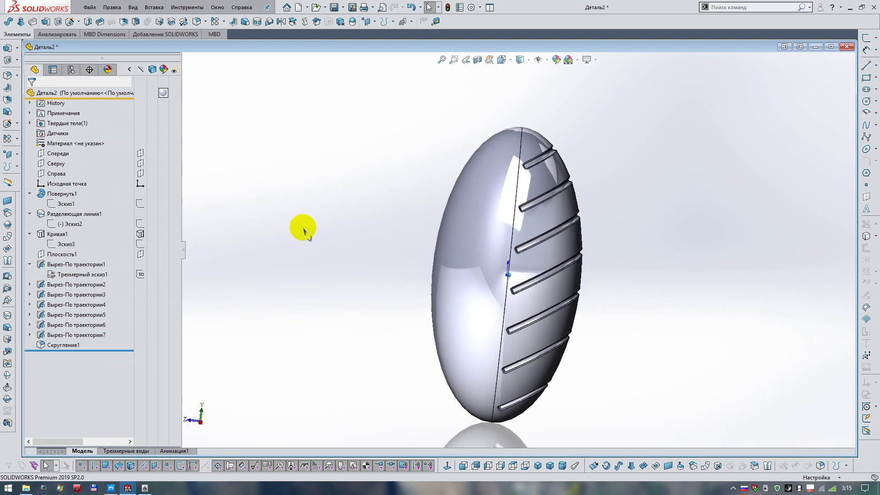